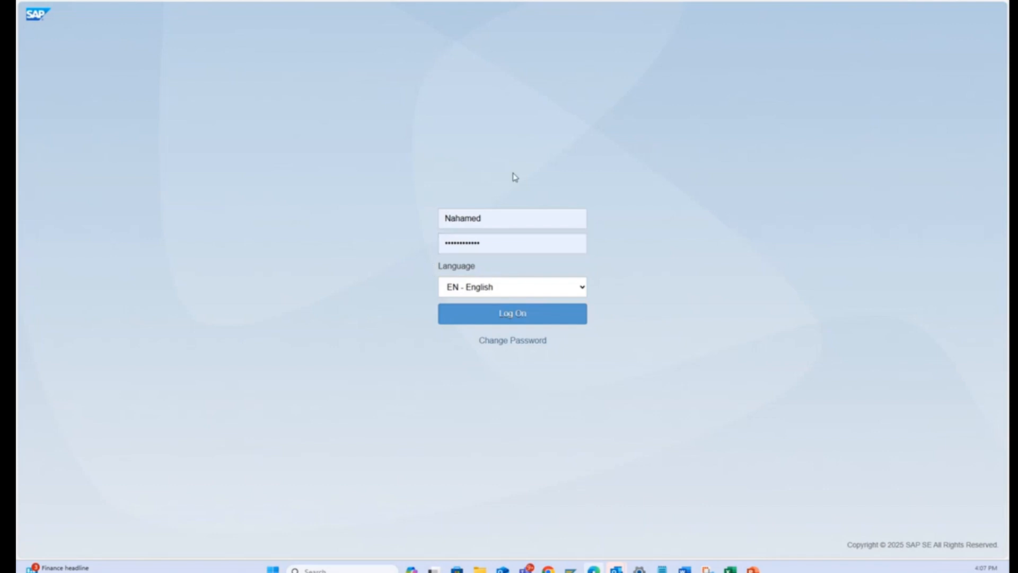
Log on with the saved user name and English as the language, re-entering the account password after the first logon attempt.
click(488, 218)
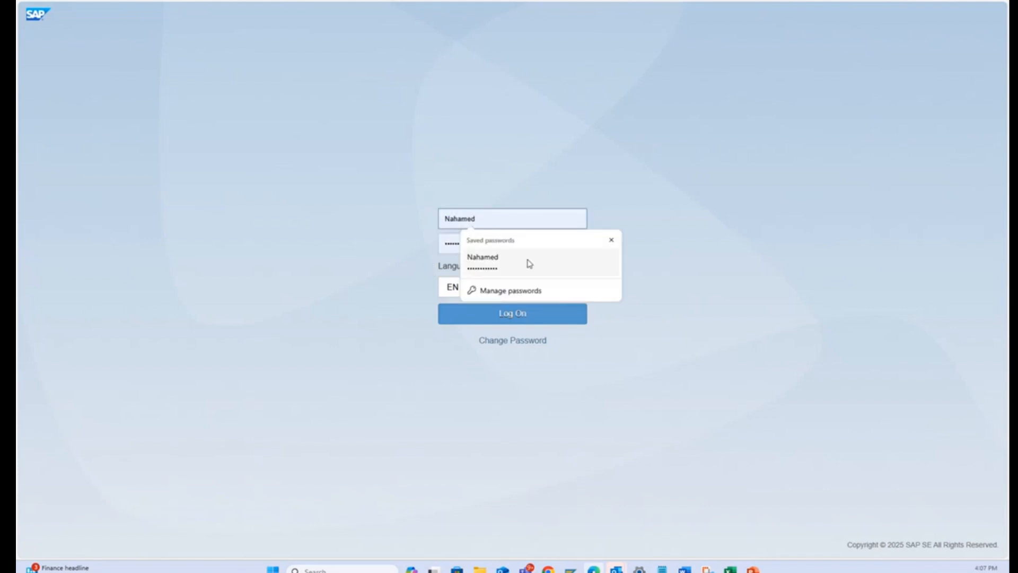
click(727, 245)
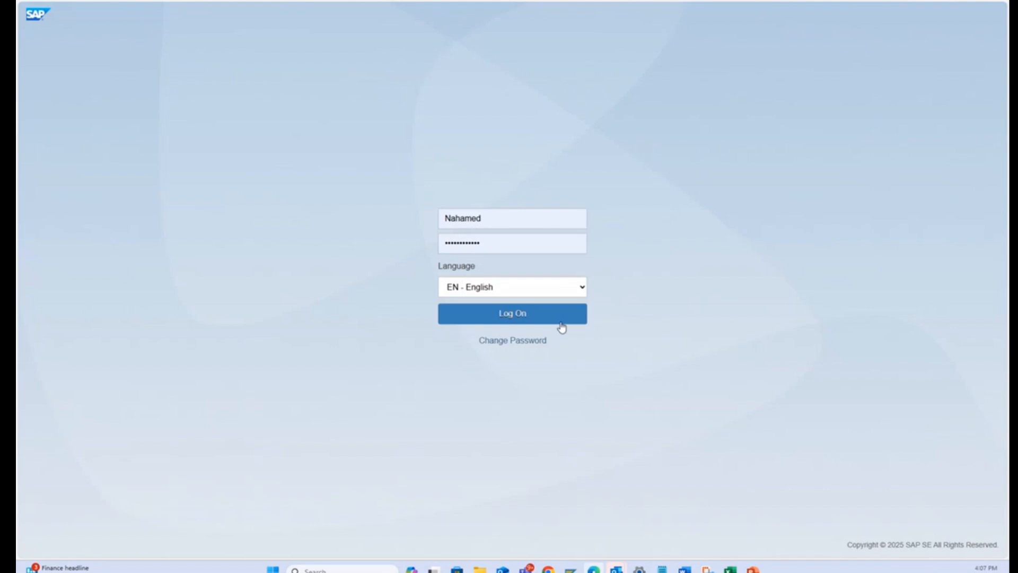
click(526, 319)
click(515, 259)
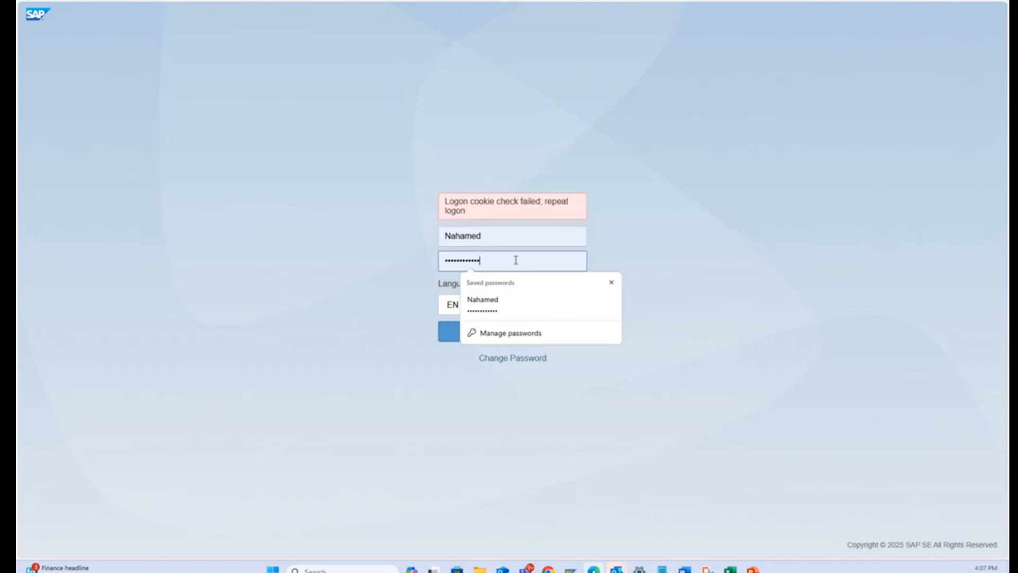
text(•)
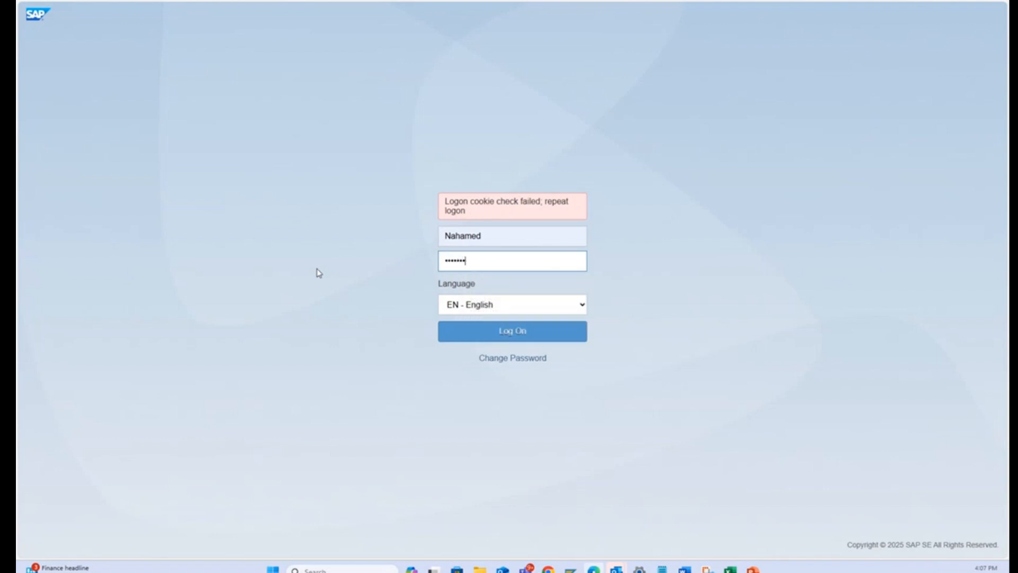
key(Return)
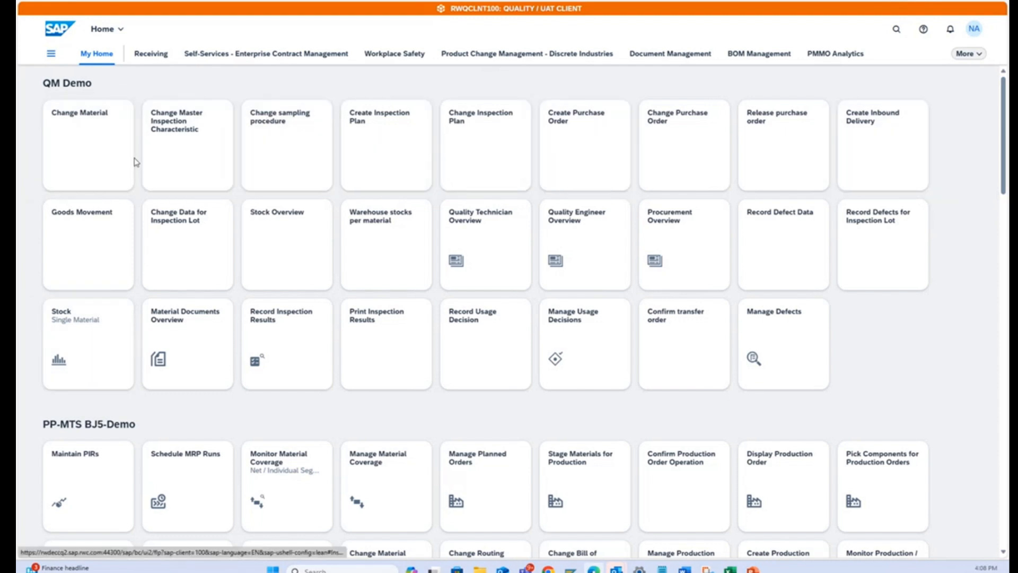
View the sections and tiles of the My Home page in edit mode, and close the editing.
click(973, 29)
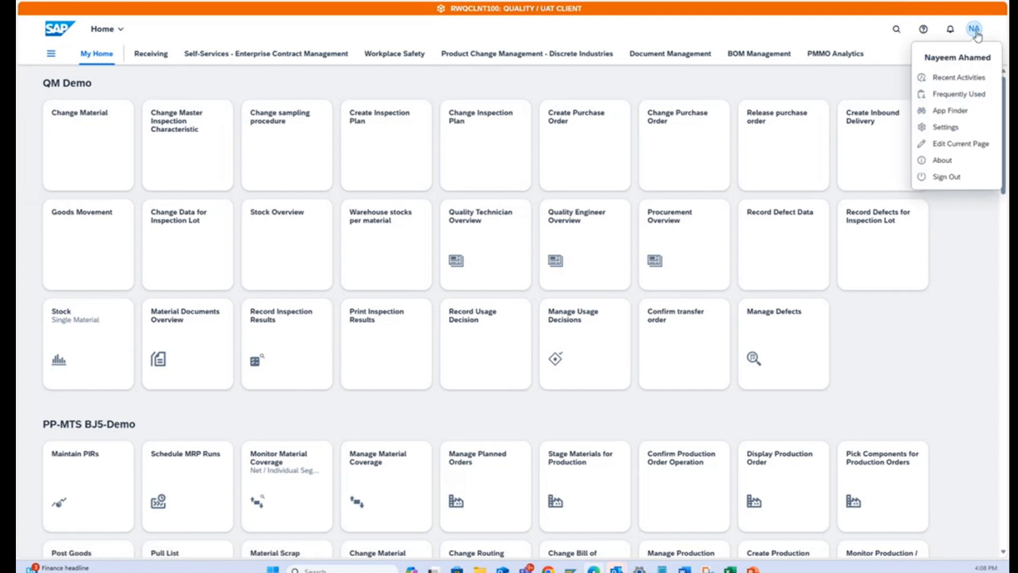
click(960, 146)
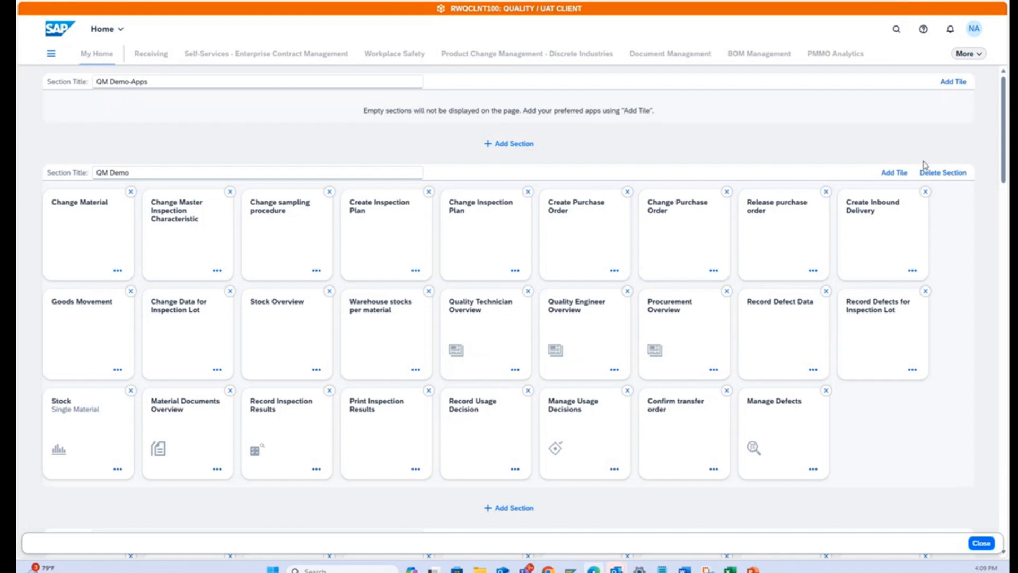
click(981, 543)
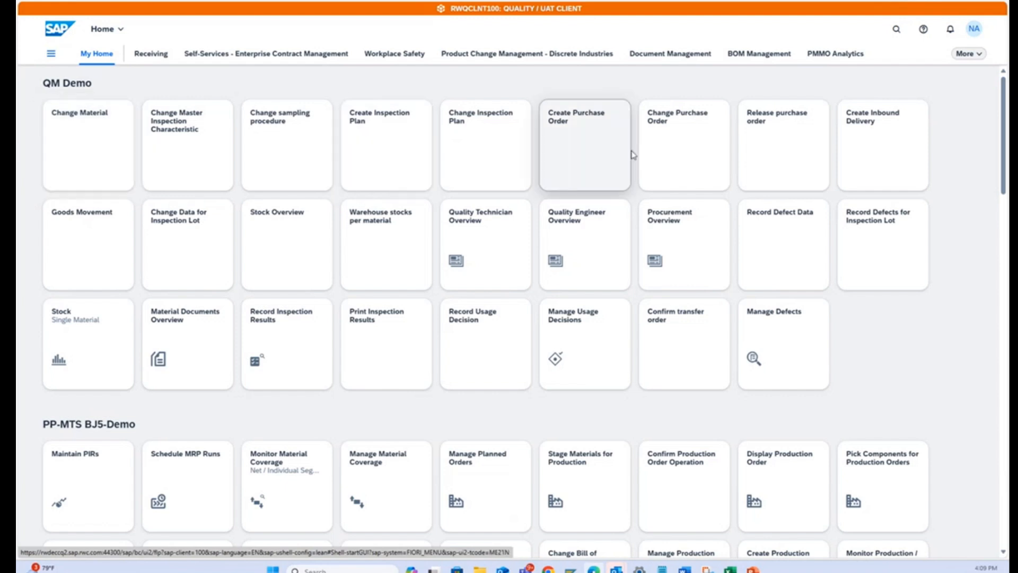
Start the Change Material app from the QM Demo section and enter material UR281P.
click(82, 153)
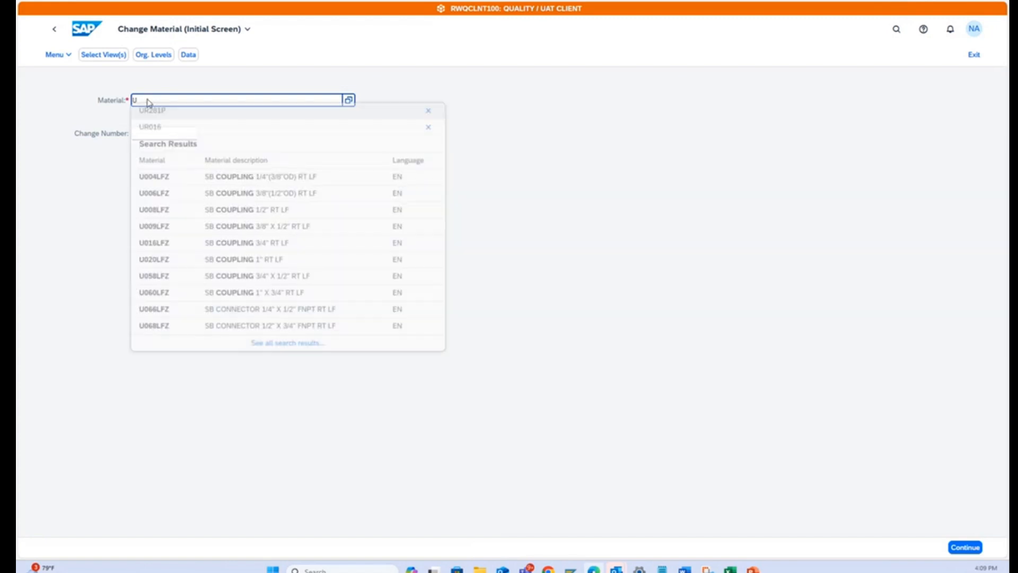
text(R)
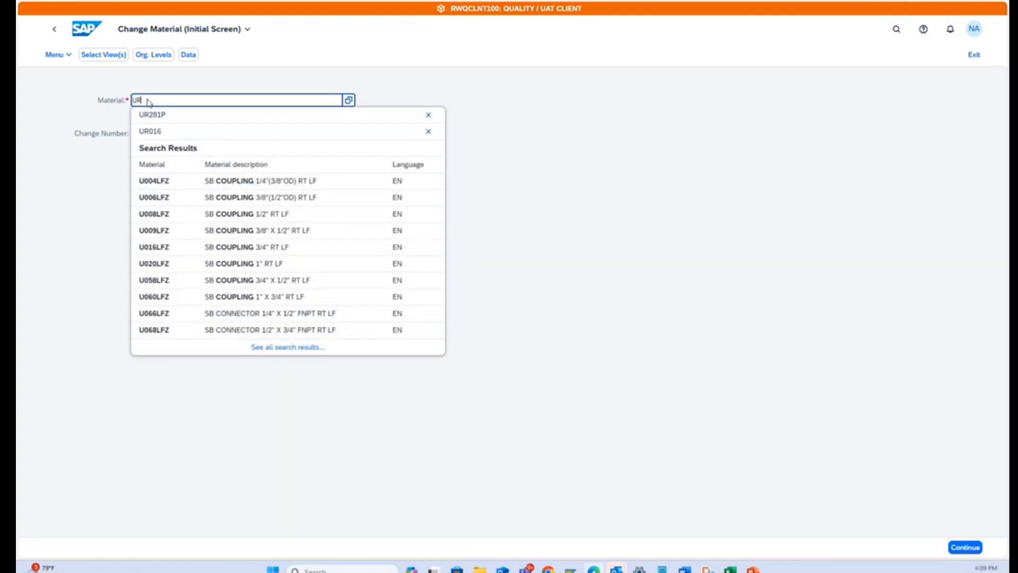
click(160, 117)
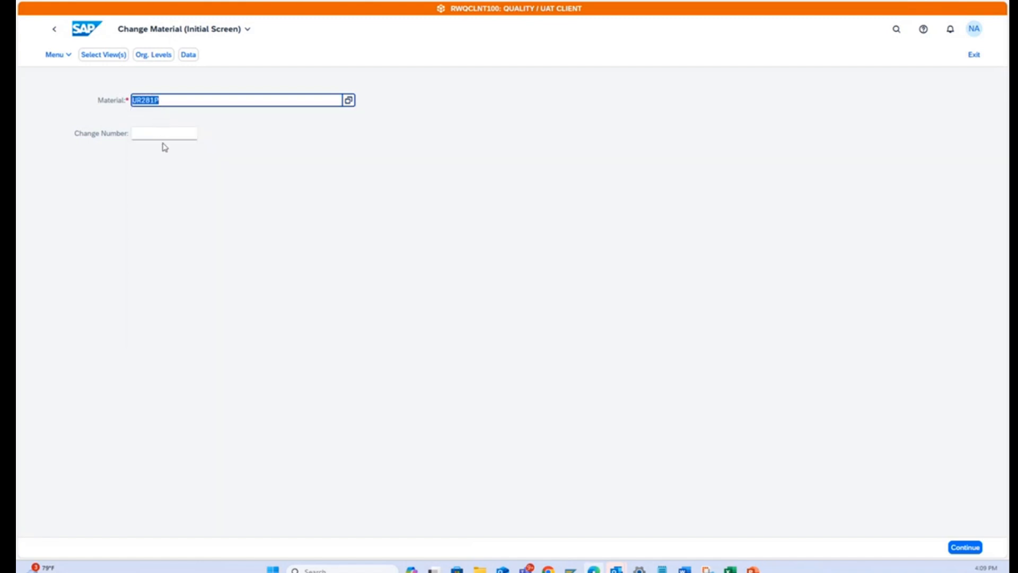
key(Return)
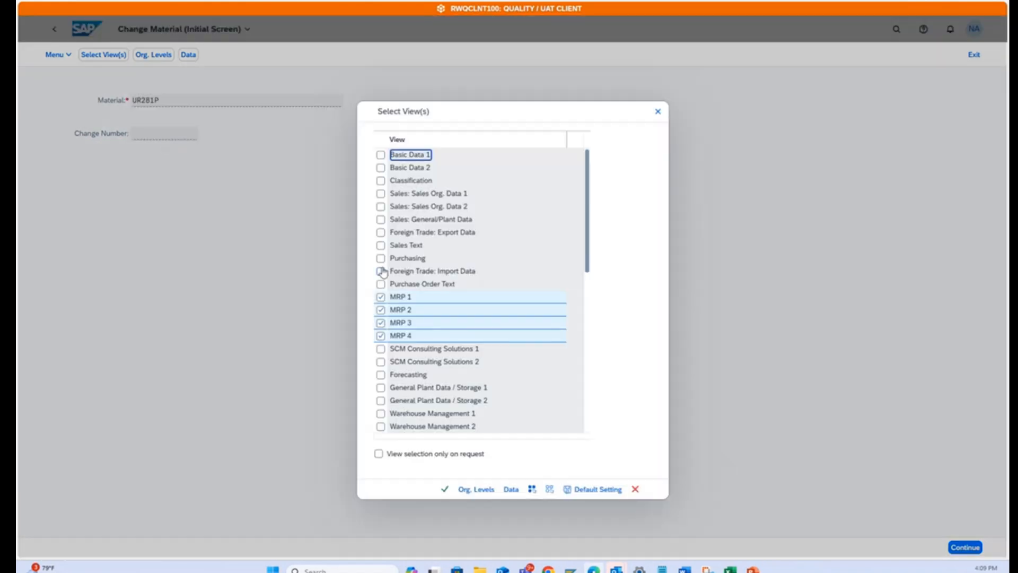
Deselect all material views, select only Quality Management, and open it at organizational level for plant 3100.
click(549, 489)
scroll(452, 290, down, 3)
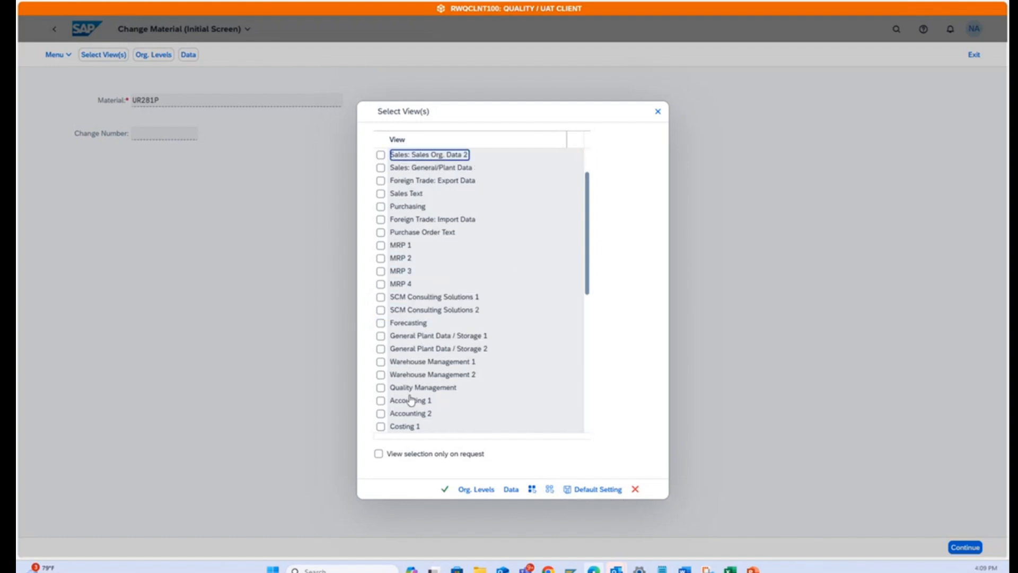
click(381, 387)
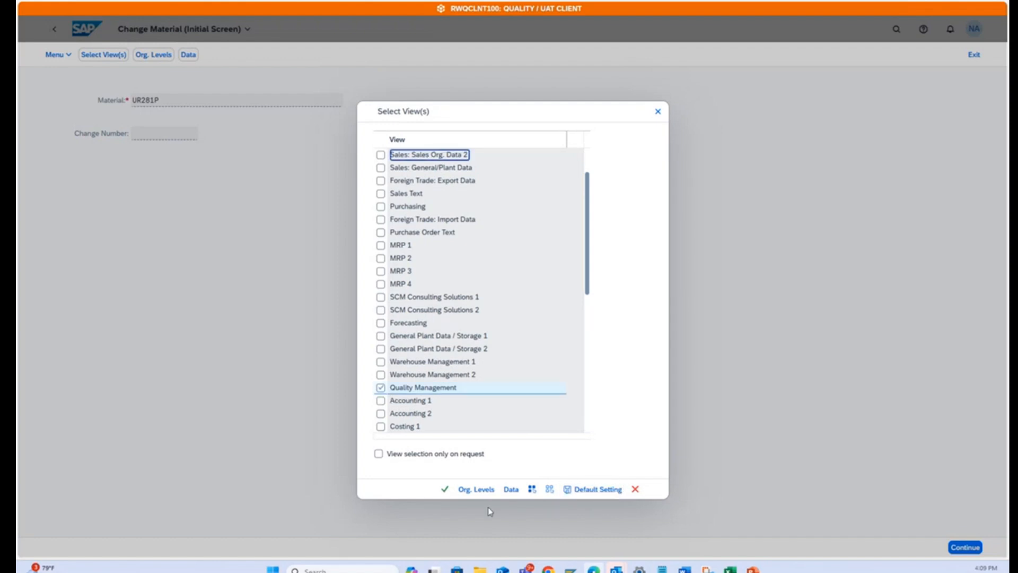
click(476, 489)
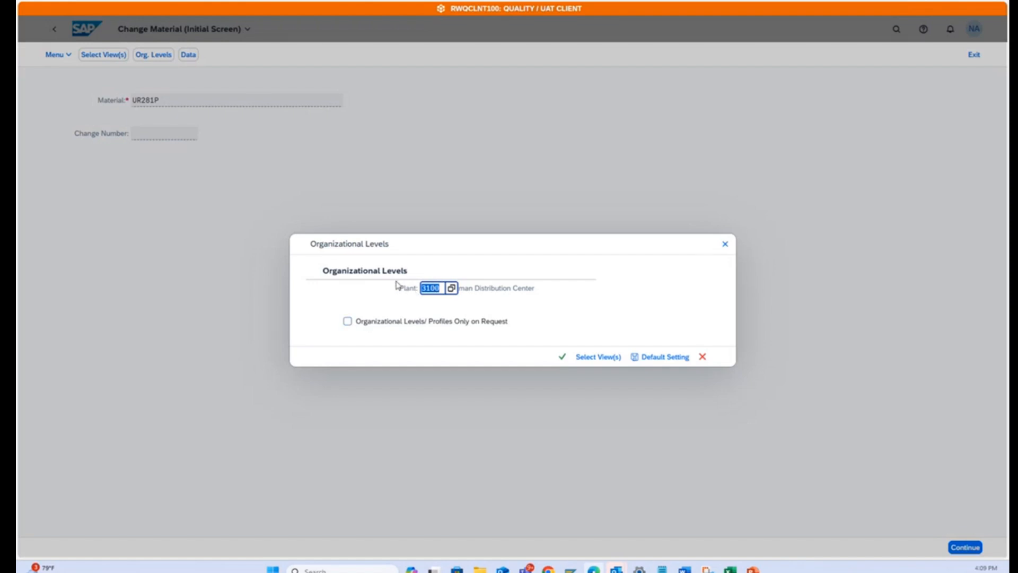
click(562, 357)
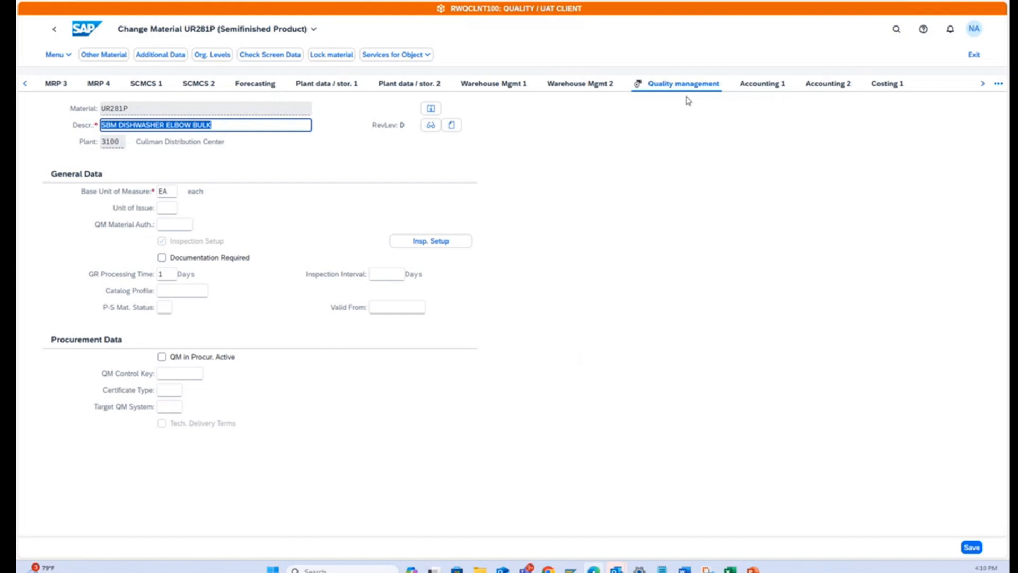
Review the inspection setup of material UR281P with inspection type 01 kept active, save the material, and return to the home page.
click(440, 247)
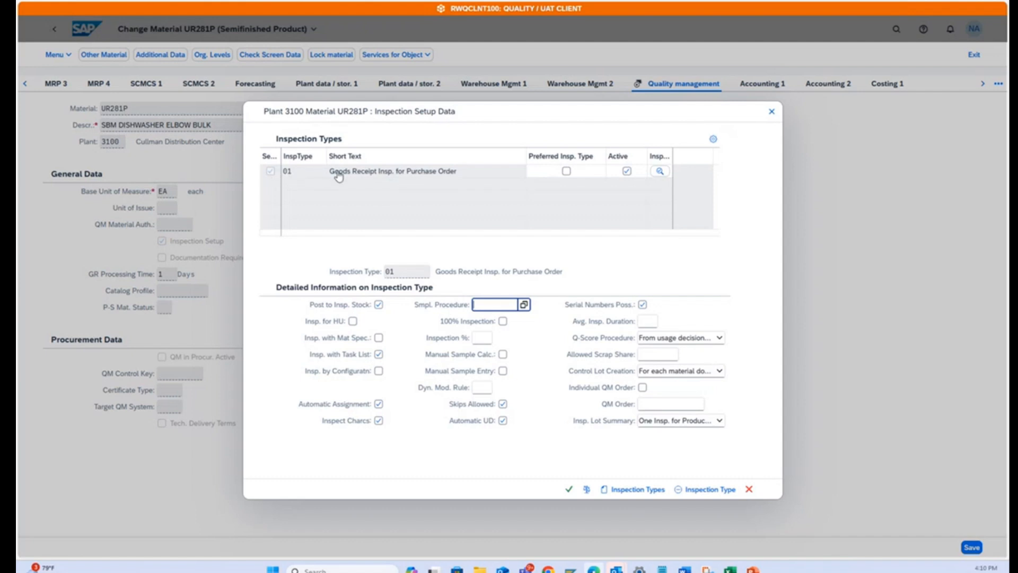
click(627, 171)
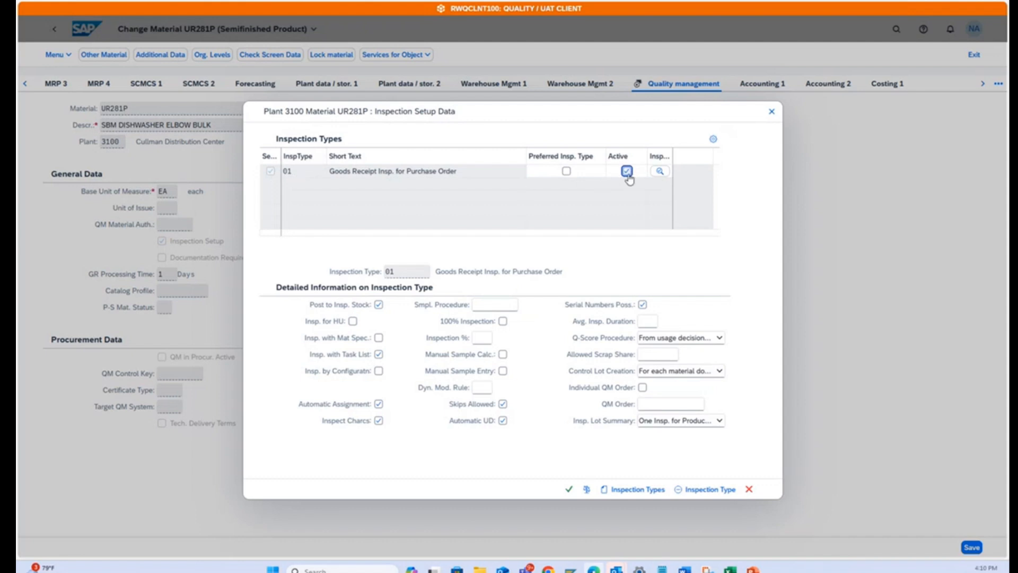
click(569, 489)
click(972, 547)
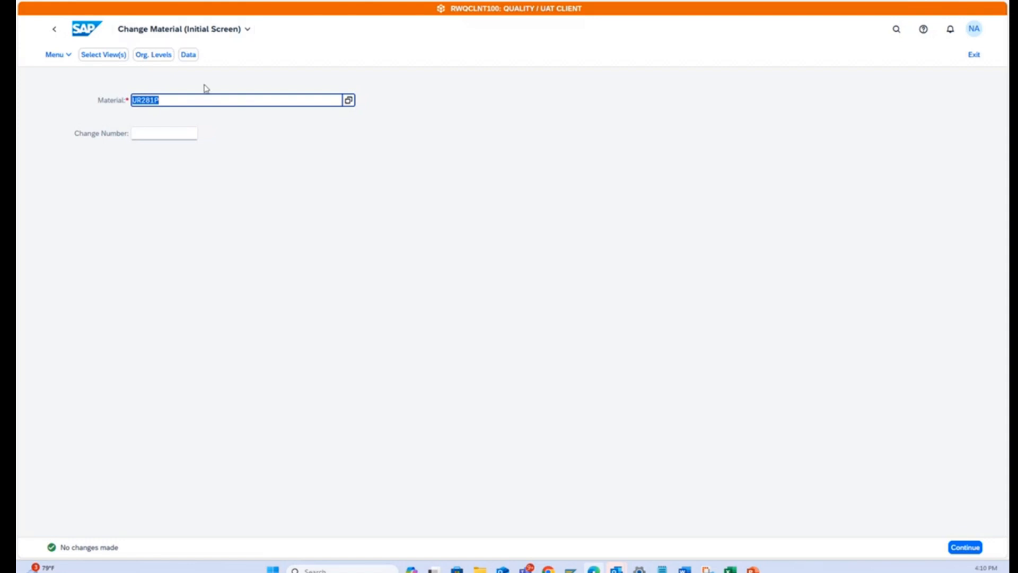
click(85, 30)
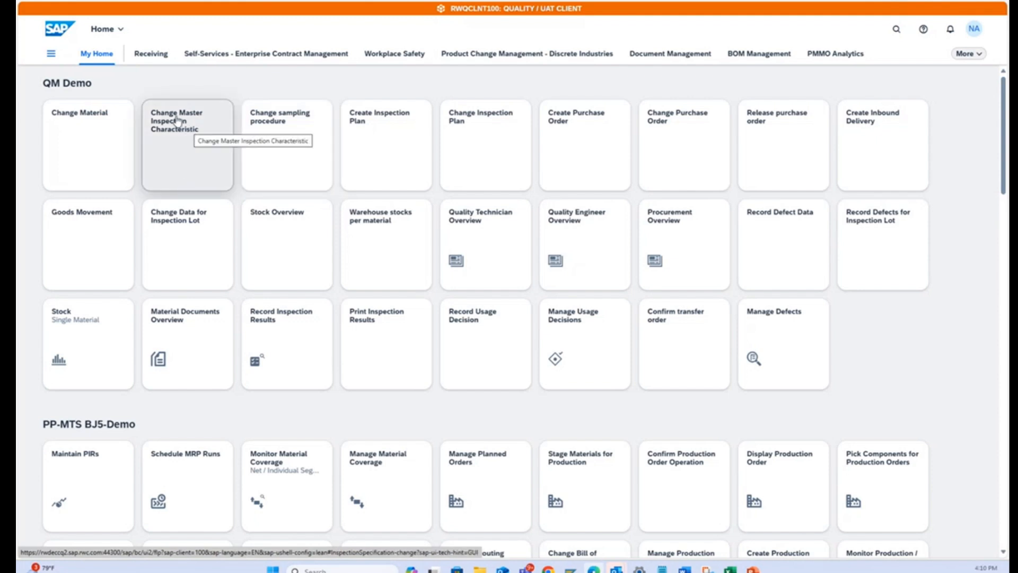
Start the Change Master Inspection Characteristic app and search for the master inspection characteristics of plant 3100.
click(189, 131)
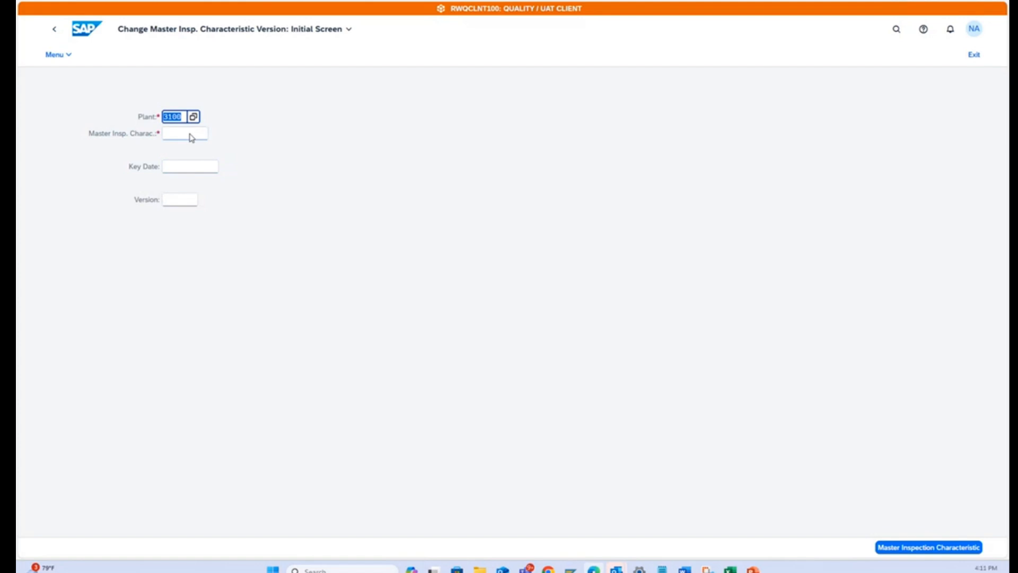
click(190, 135)
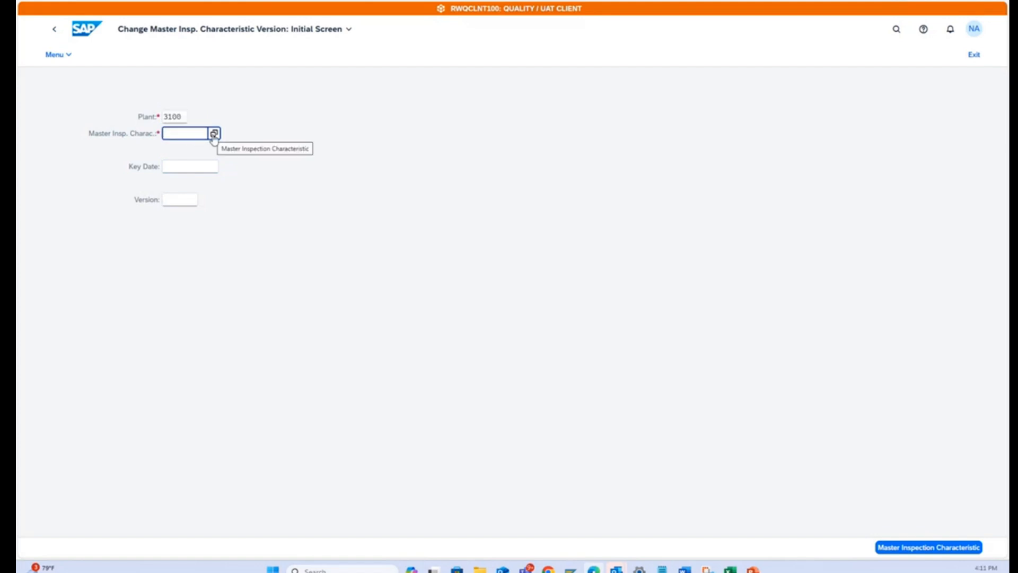
click(214, 134)
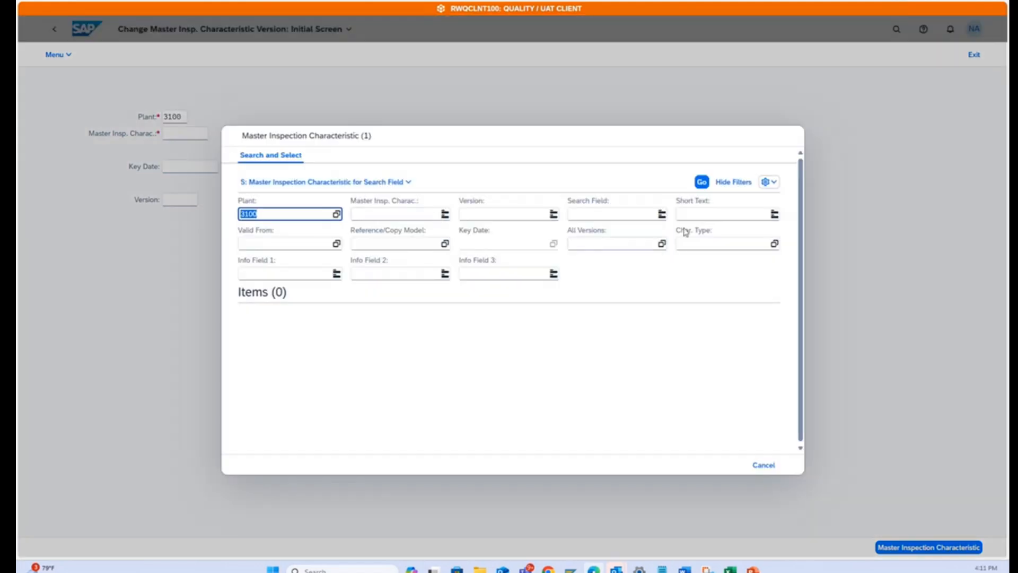
click(702, 183)
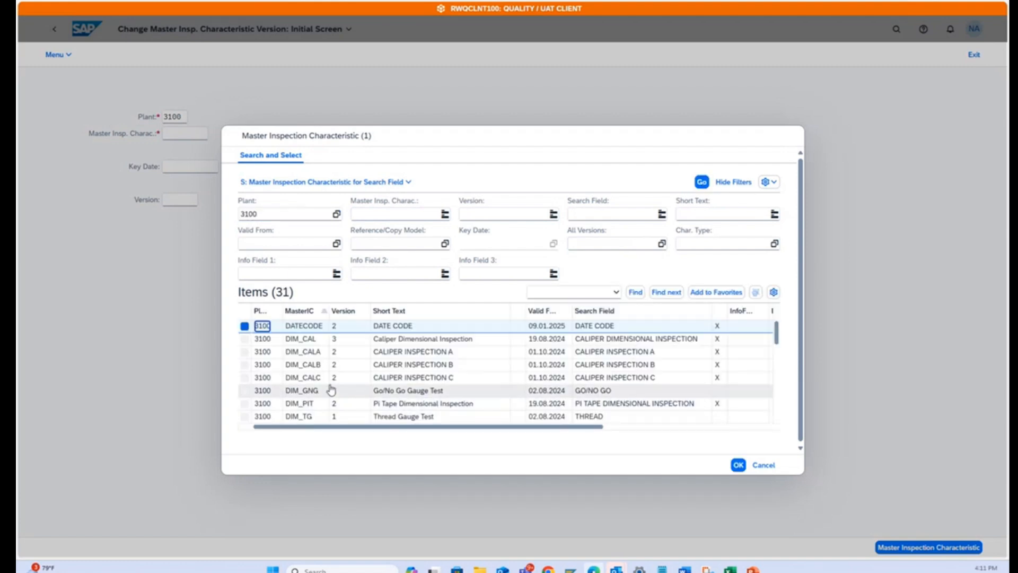
Pick the Leak Test characteristic TST_LEAK, version 1, from the search results and open its general data.
scroll(332, 390, down, 3)
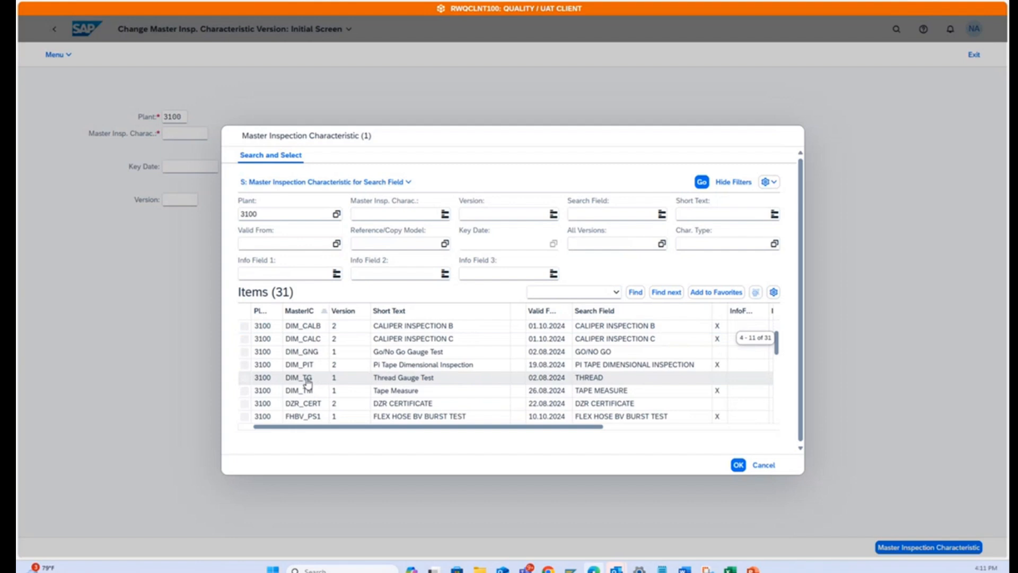
scroll(308, 383, down, 1)
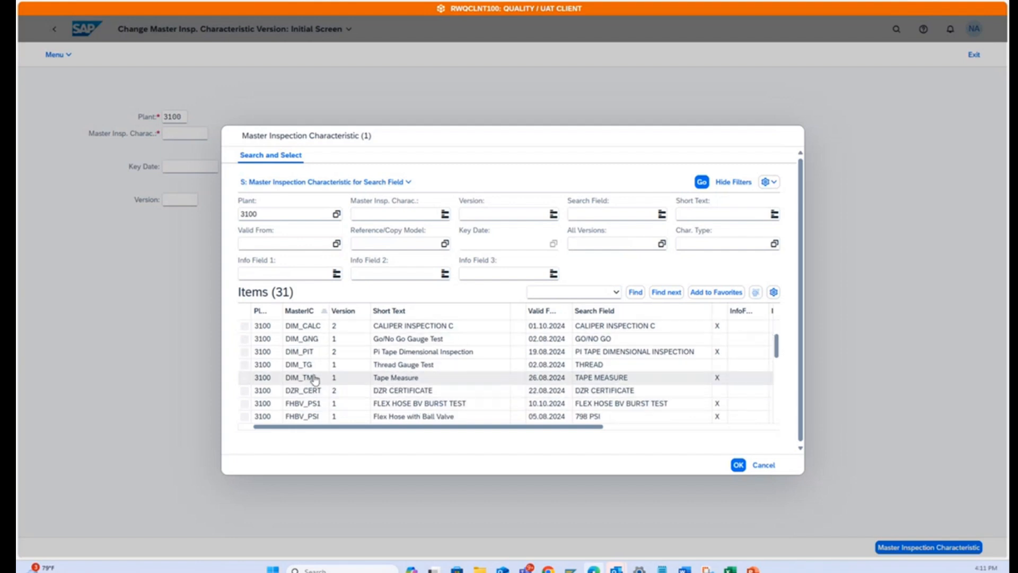
scroll(314, 380, down, 11)
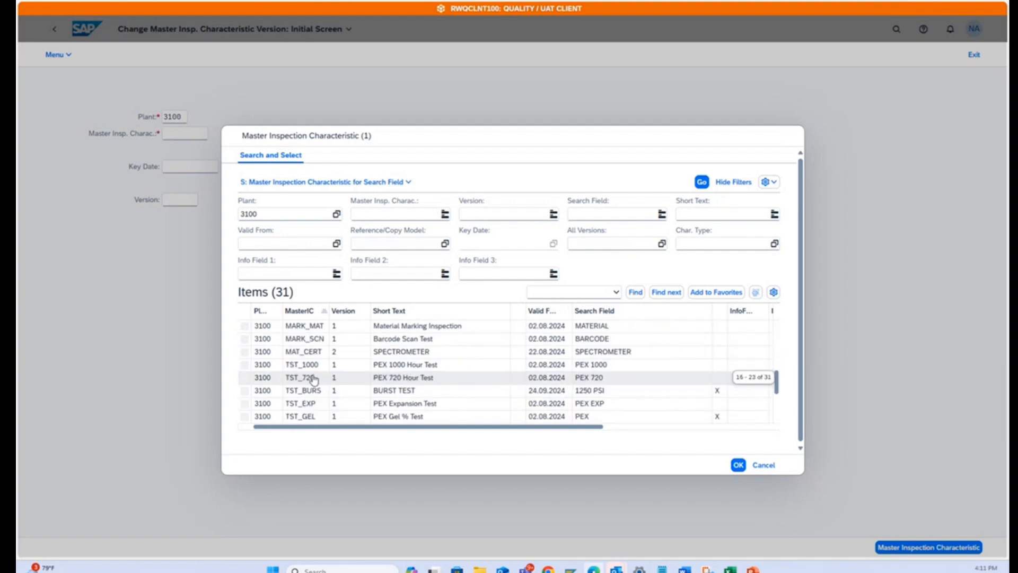
scroll(314, 380, down, 2)
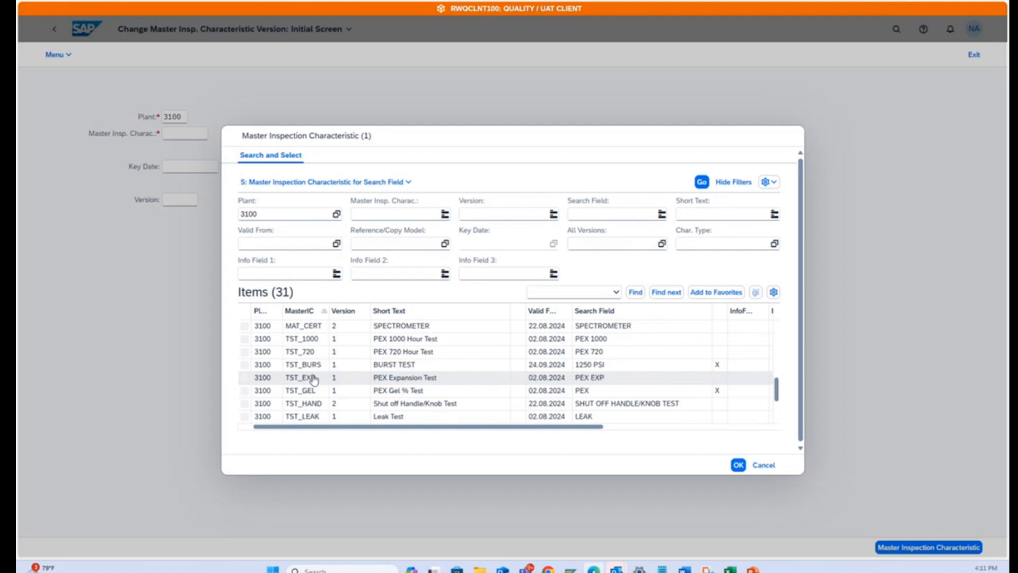
scroll(314, 380, down, 1)
scroll(314, 380, down, 1)
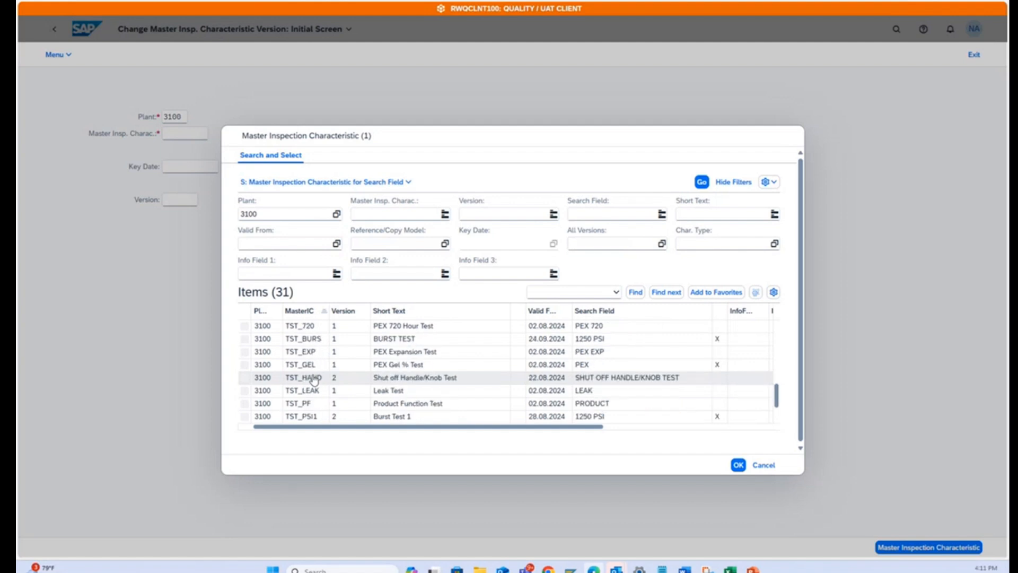
scroll(313, 380, down, 1)
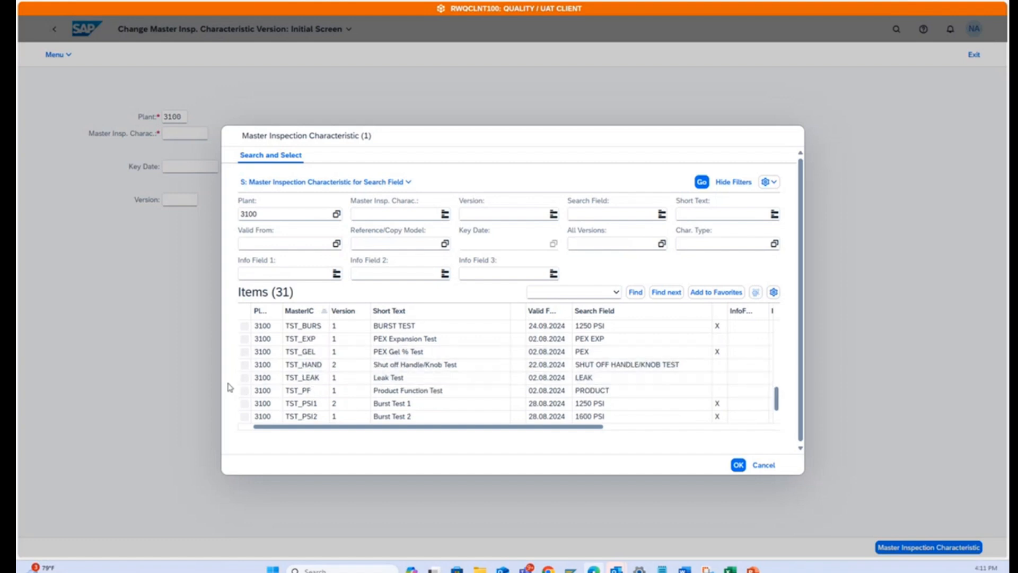
click(245, 378)
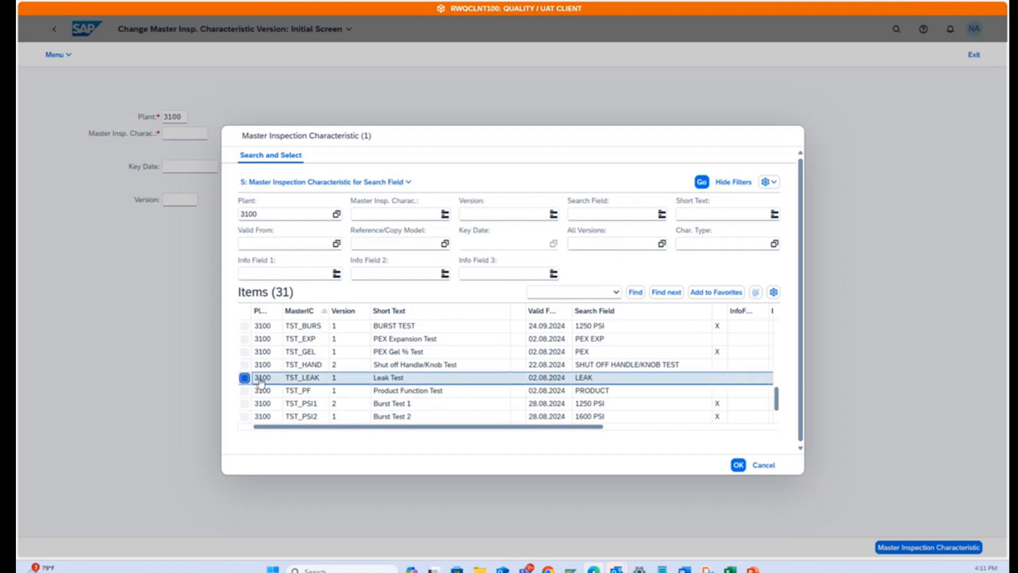
click(739, 464)
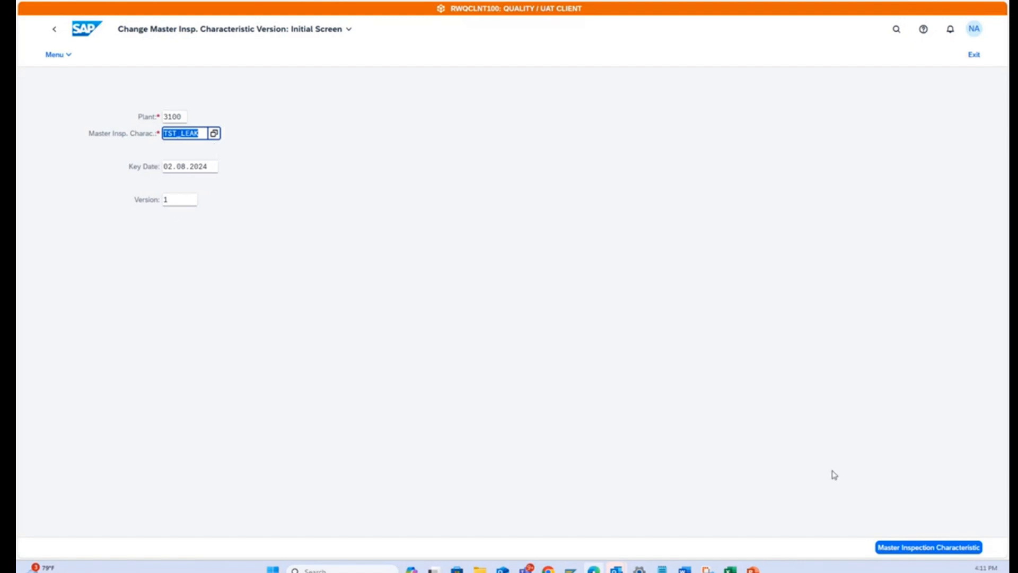
key(Return)
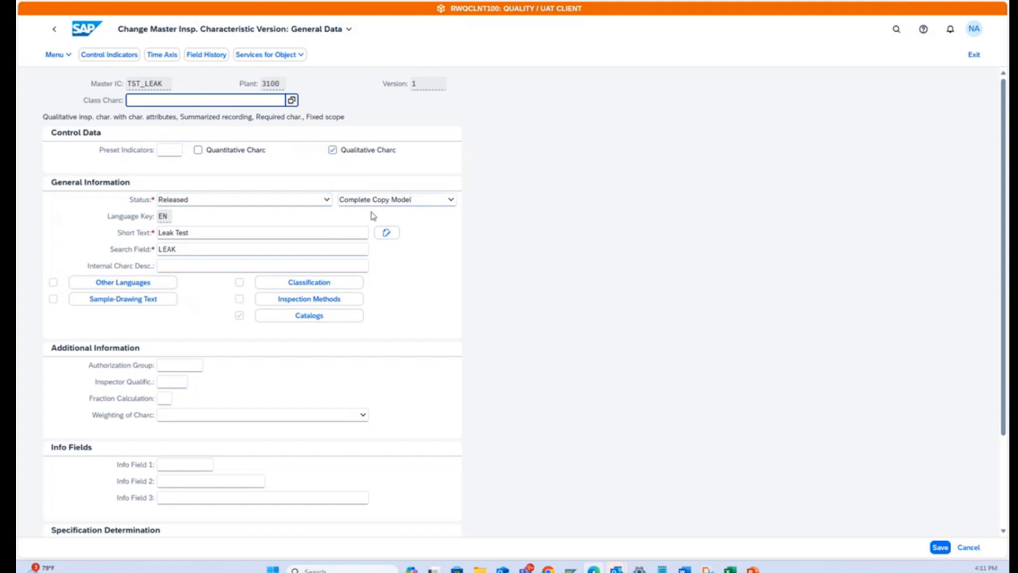
Check the inspection catalogs assigned to the TST_LEAK characteristic, accept them, and save the characteristic.
click(314, 318)
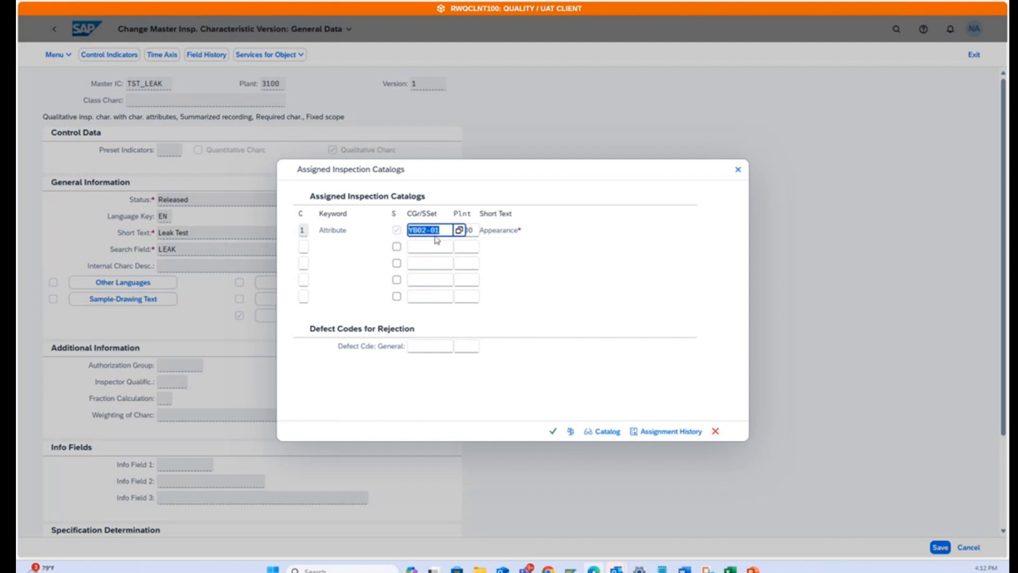
click(552, 431)
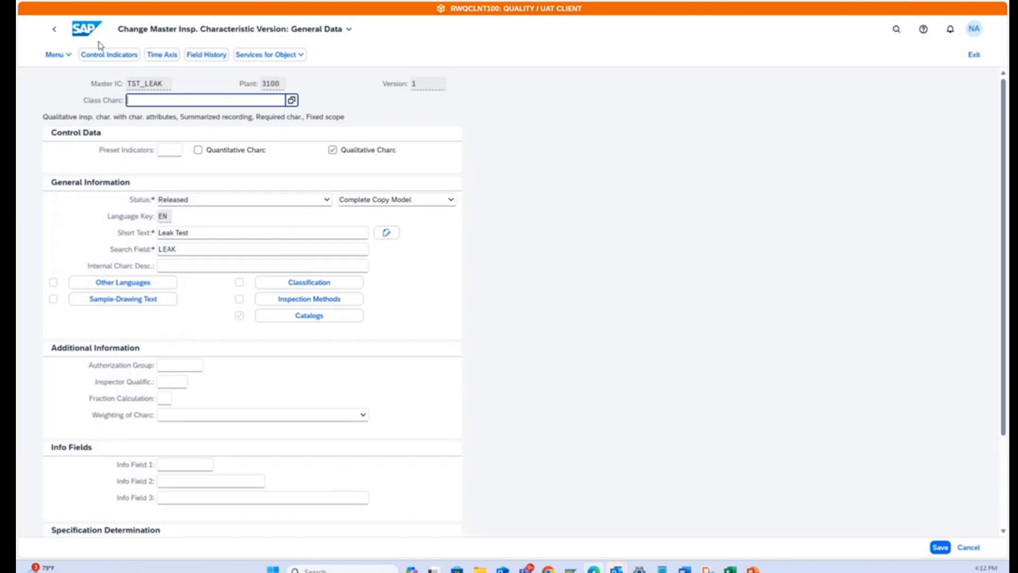
click(939, 547)
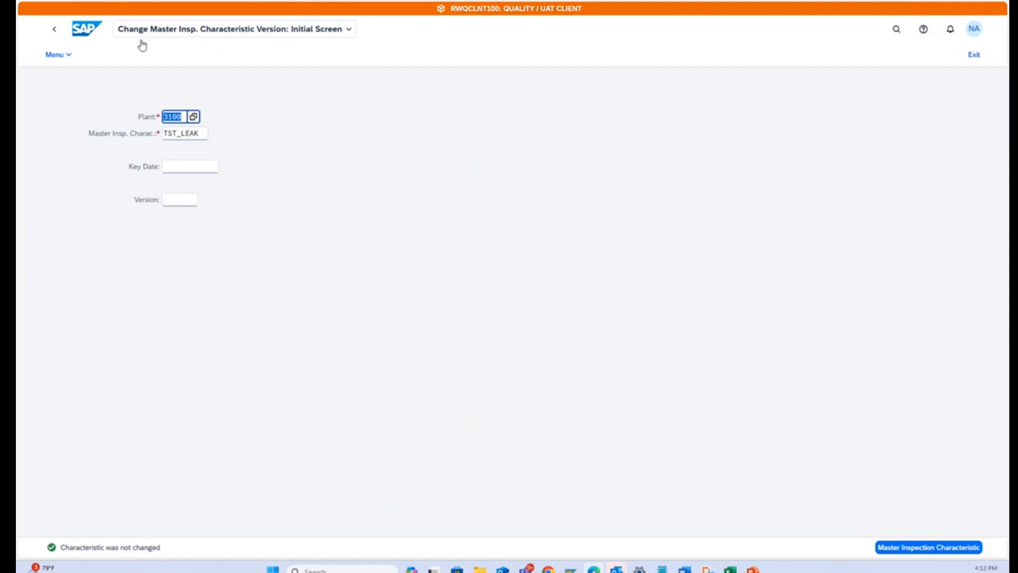
Return to the home page and open the inspection plan of material UR281P in plant 3100 for changing.
click(85, 31)
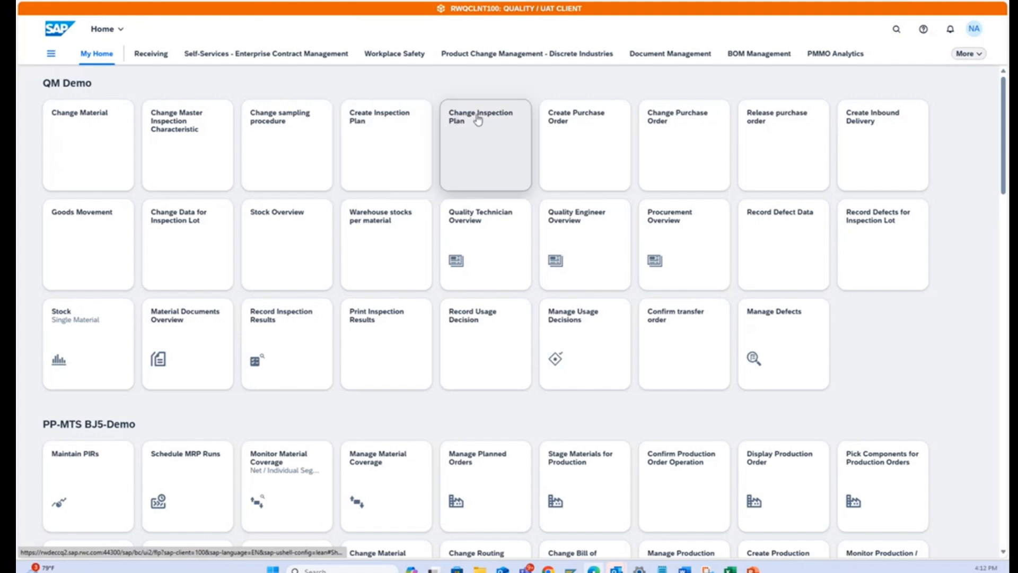
click(380, 132)
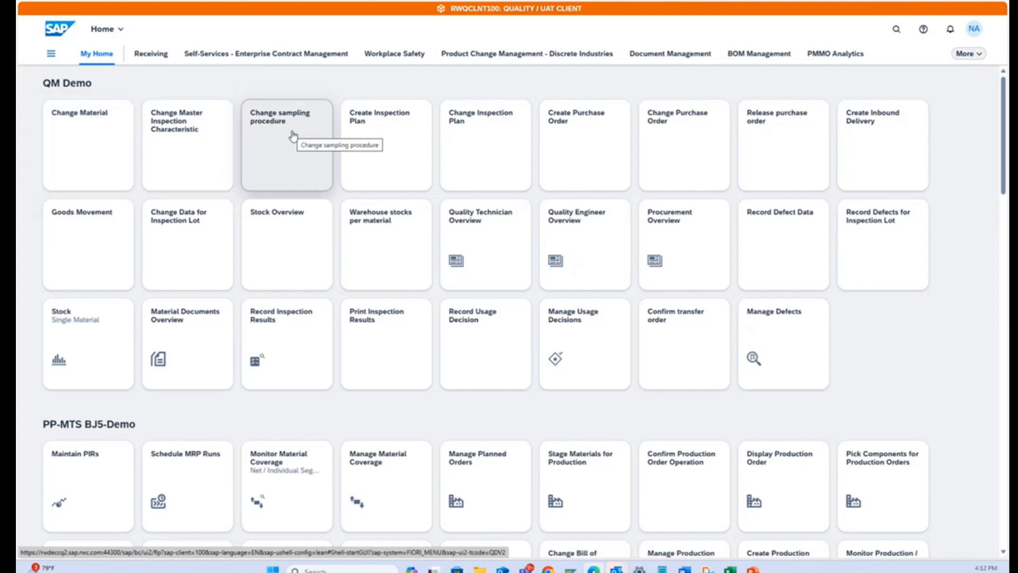
click(477, 126)
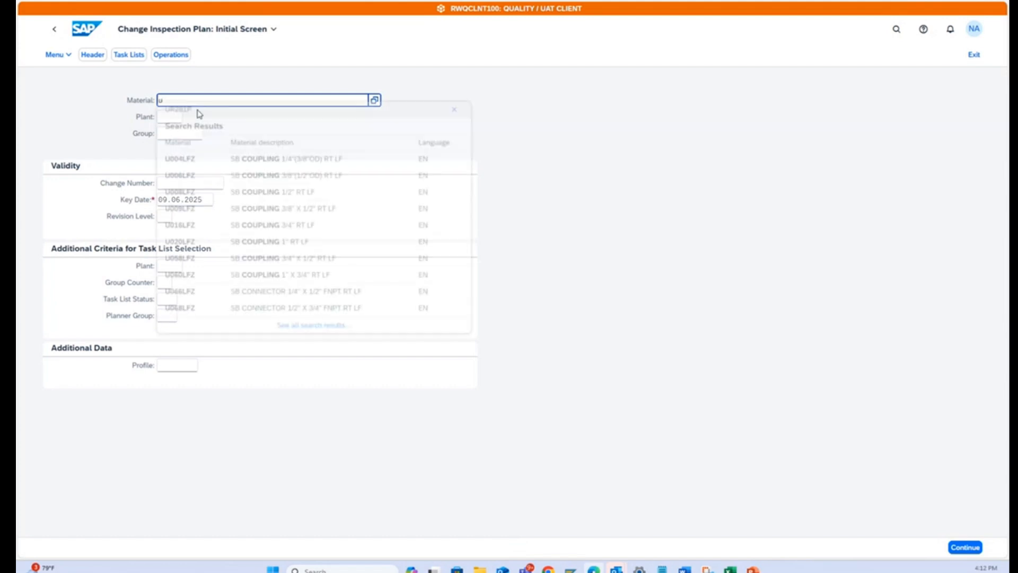
text(ur2)
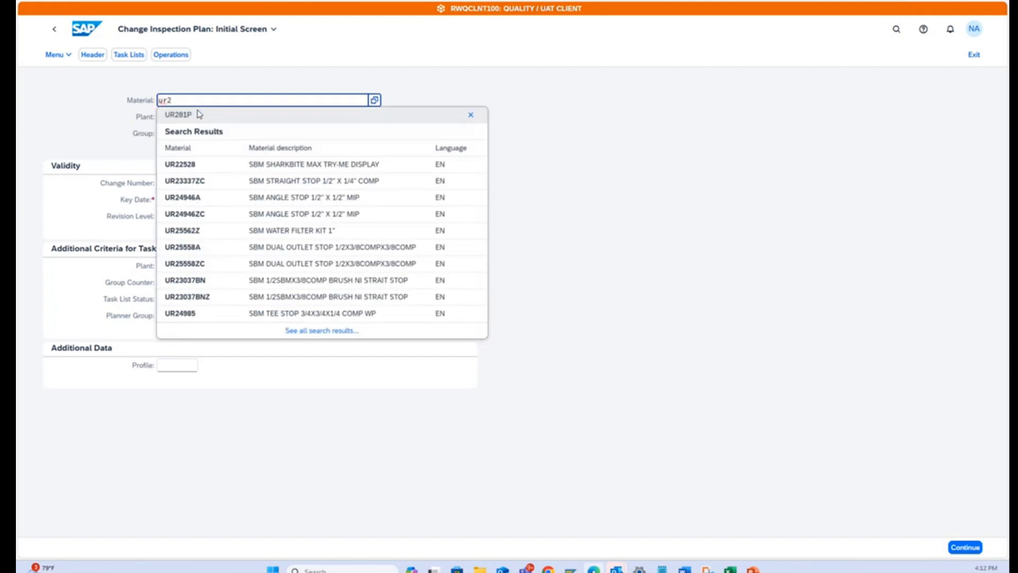
click(186, 115)
click(177, 120)
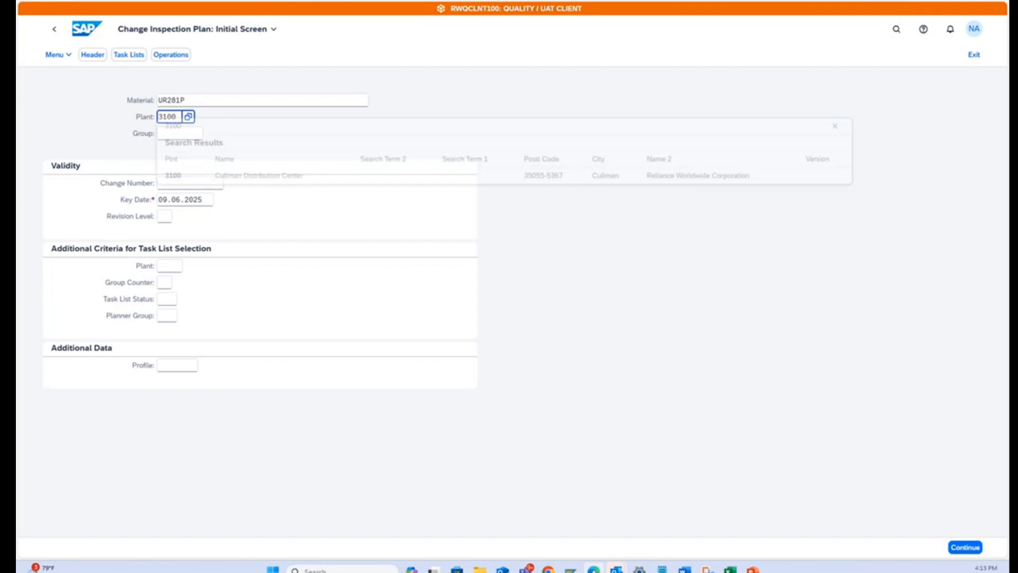
click(966, 546)
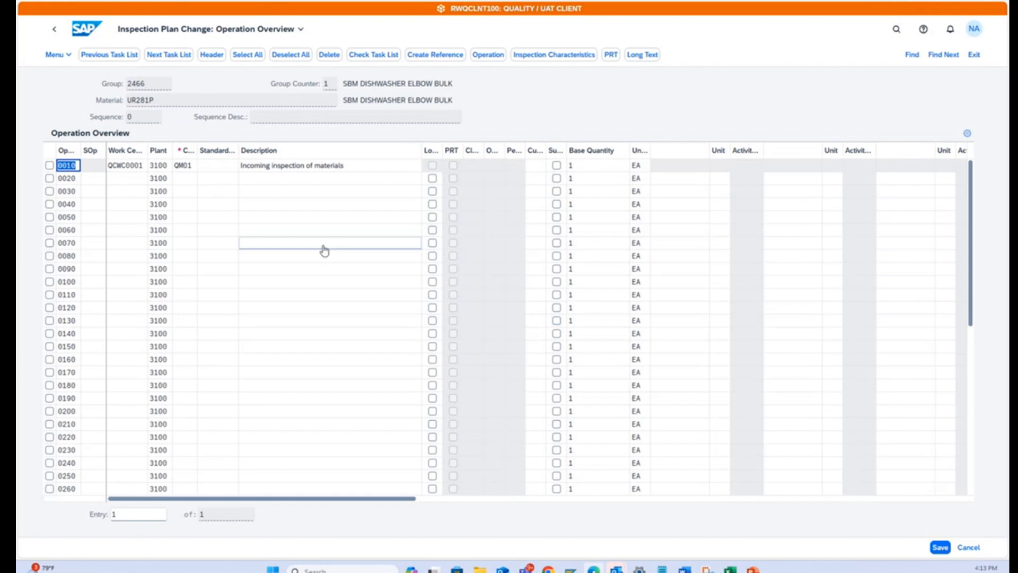
Review the plan's header details, return to the operation overview, and widen the Work Center column to read operation 0010.
click(212, 54)
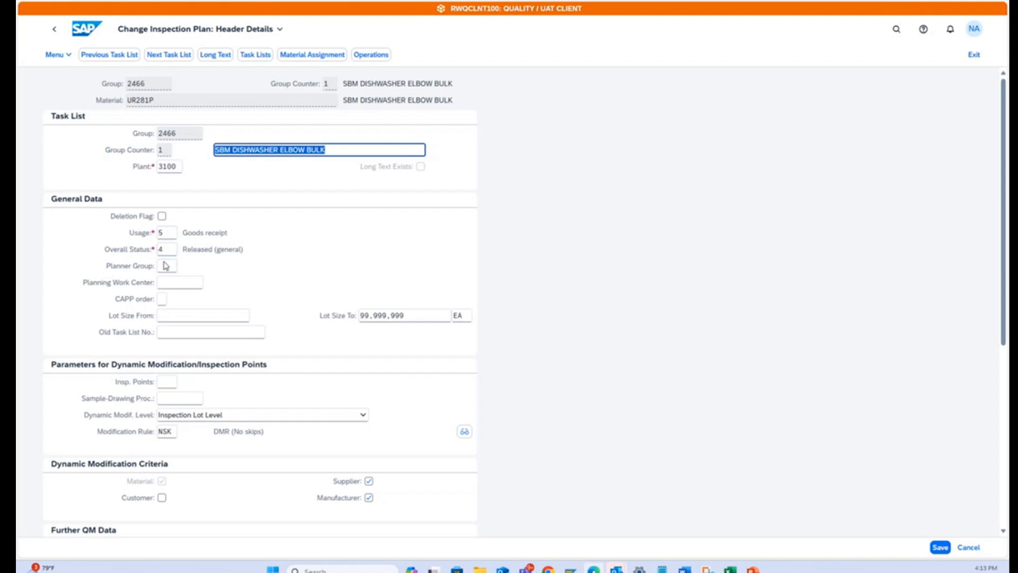
click(371, 55)
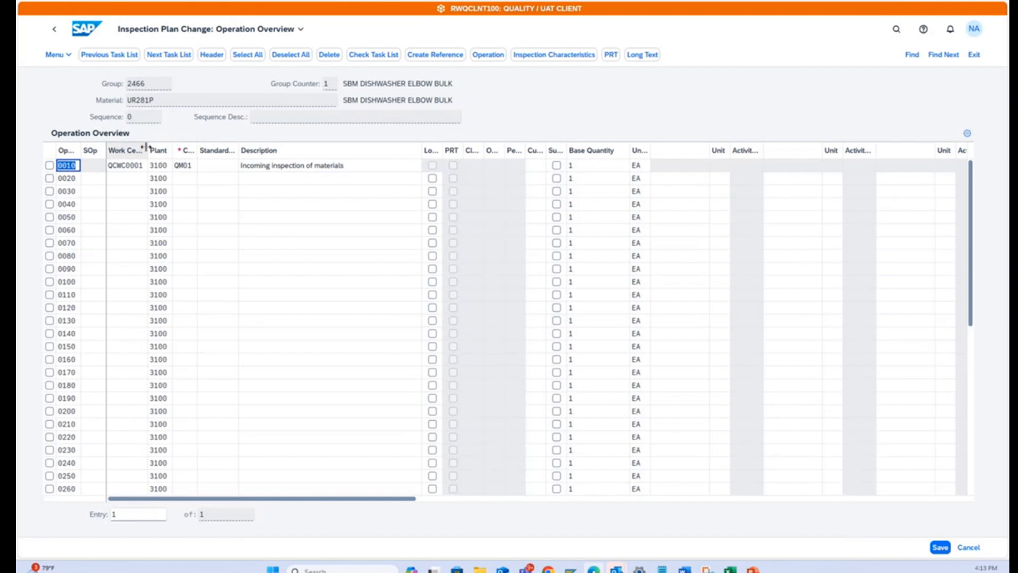
drag(147, 147, 176, 148)
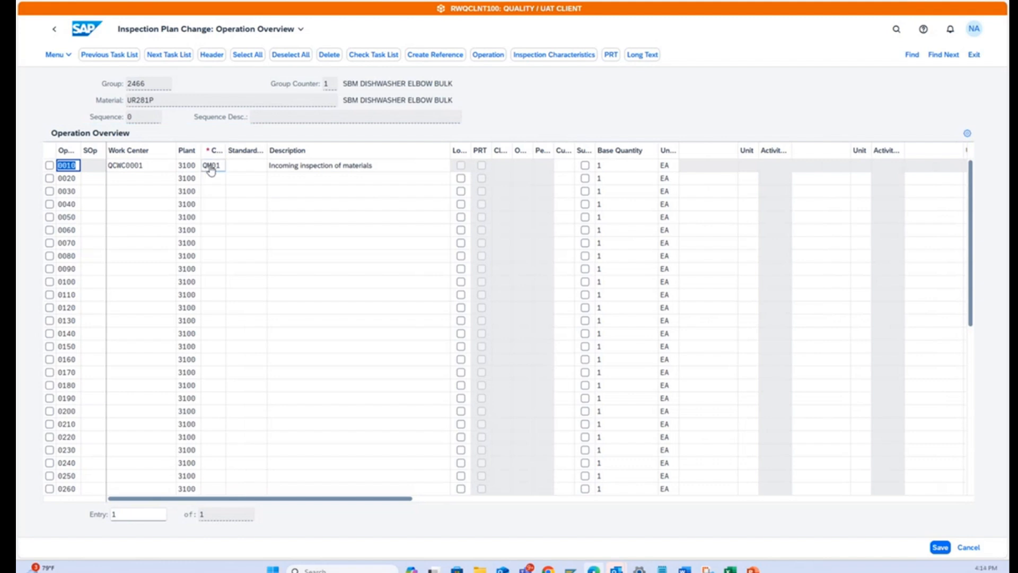
click(282, 168)
Open the inspection characteristics of operation 0010, Incoming inspection of materials, and look at the Leak Test entry.
click(49, 166)
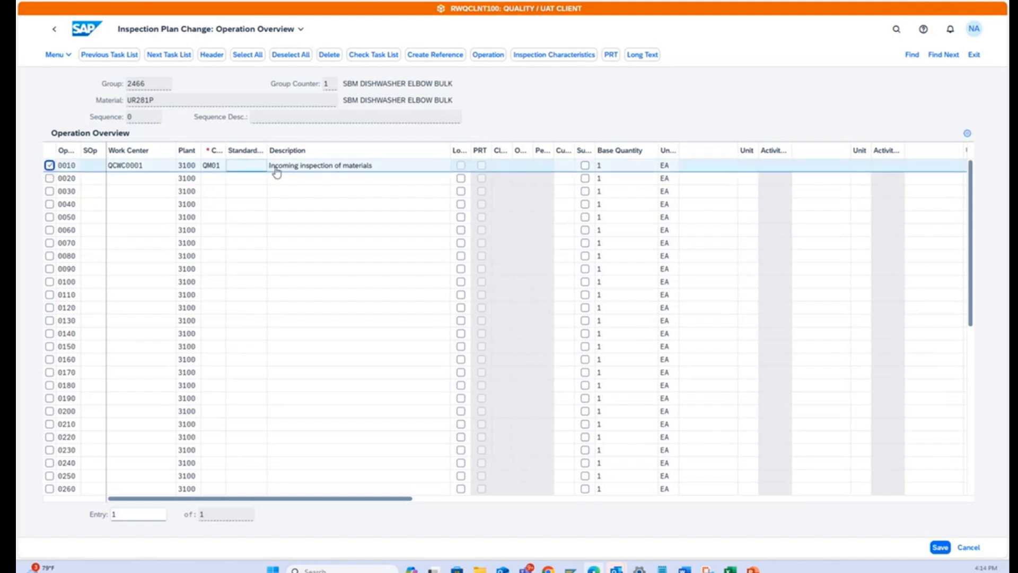
click(566, 58)
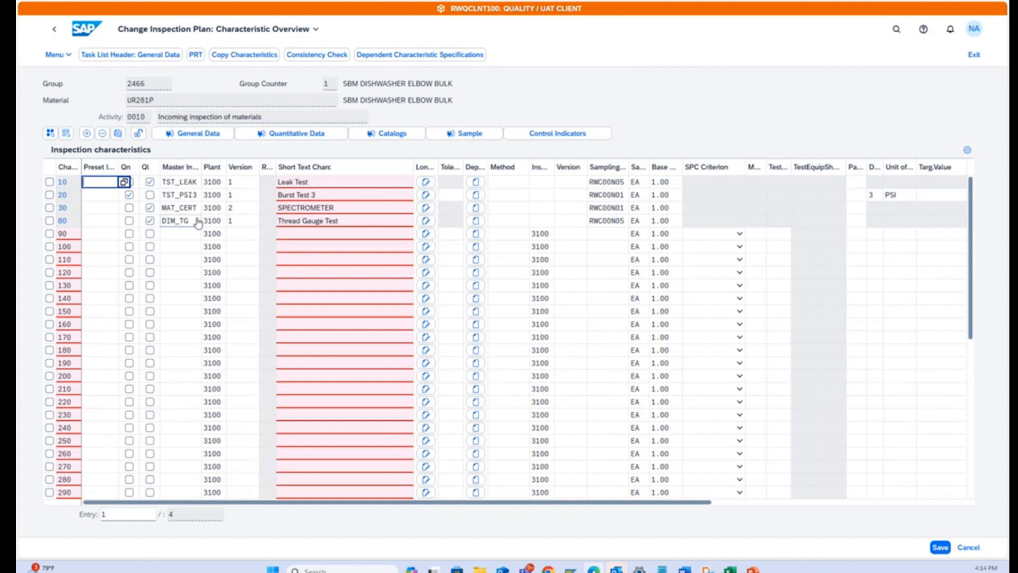
click(361, 183)
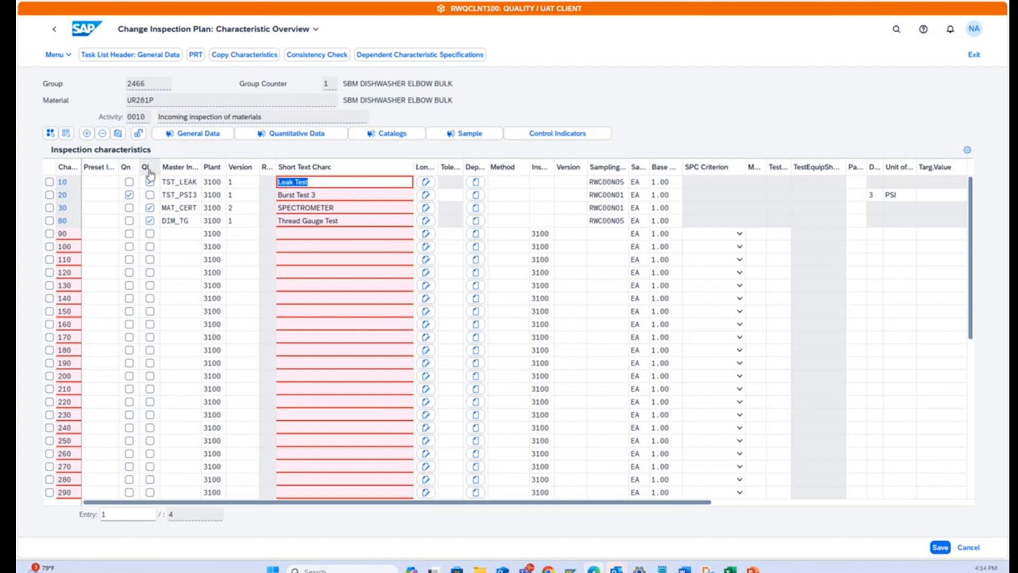
Examine the limits of characteristic Burst Test 3 and the sampling procedures assigned to the characteristics, and return to the home page.
click(49, 195)
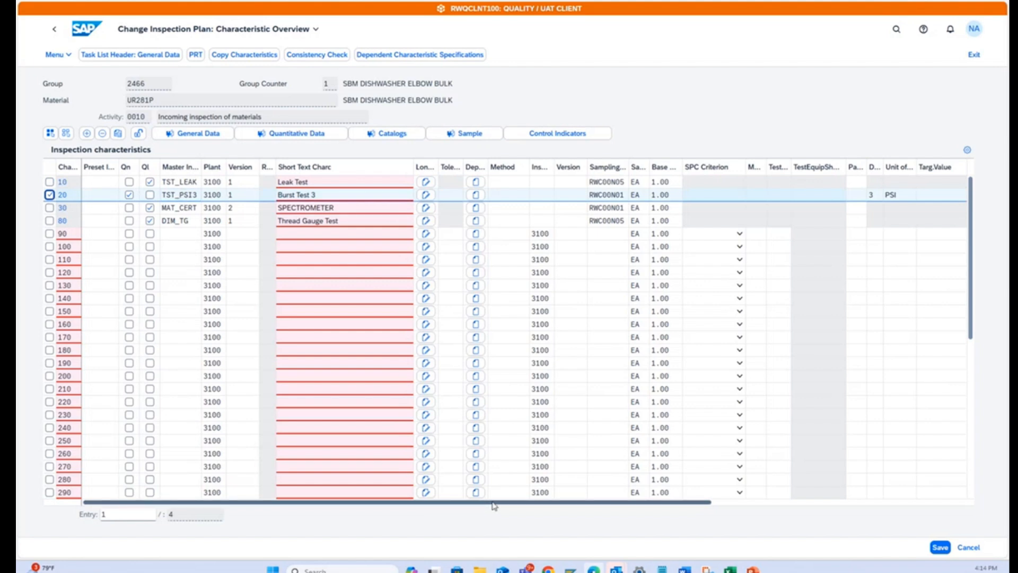
drag(494, 504, 771, 507)
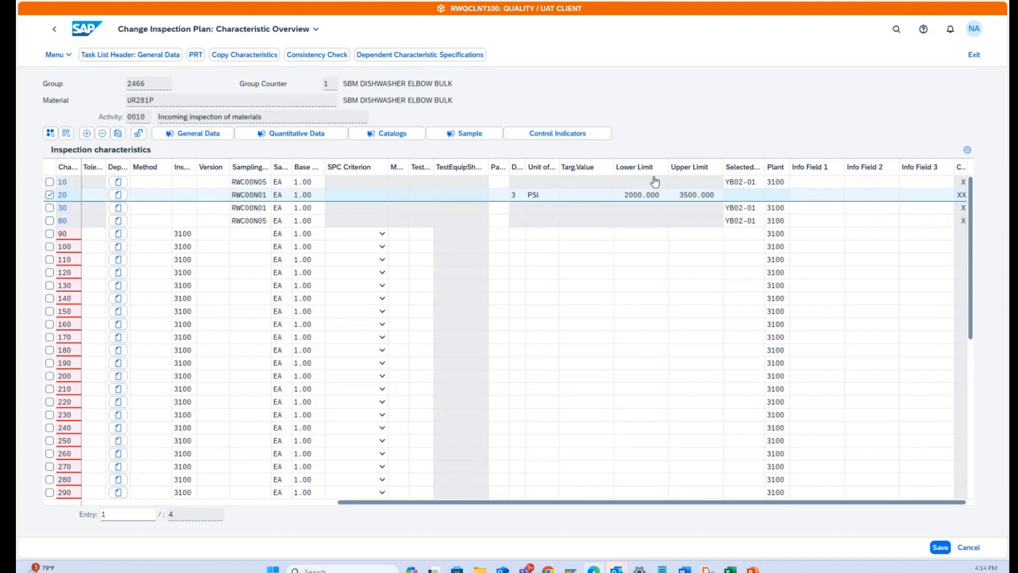
click(642, 194)
drag(503, 503, 180, 494)
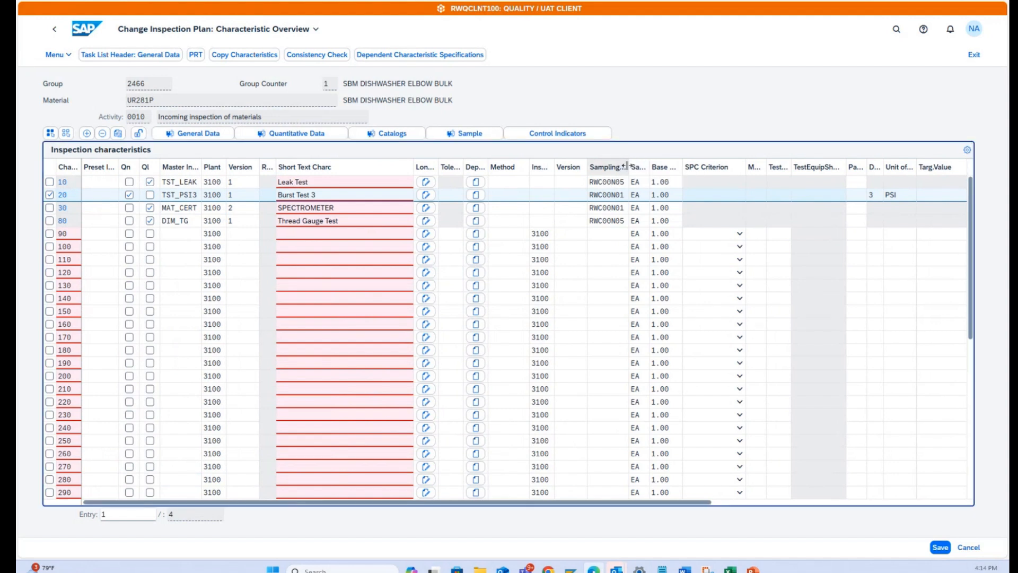
drag(630, 169, 648, 168)
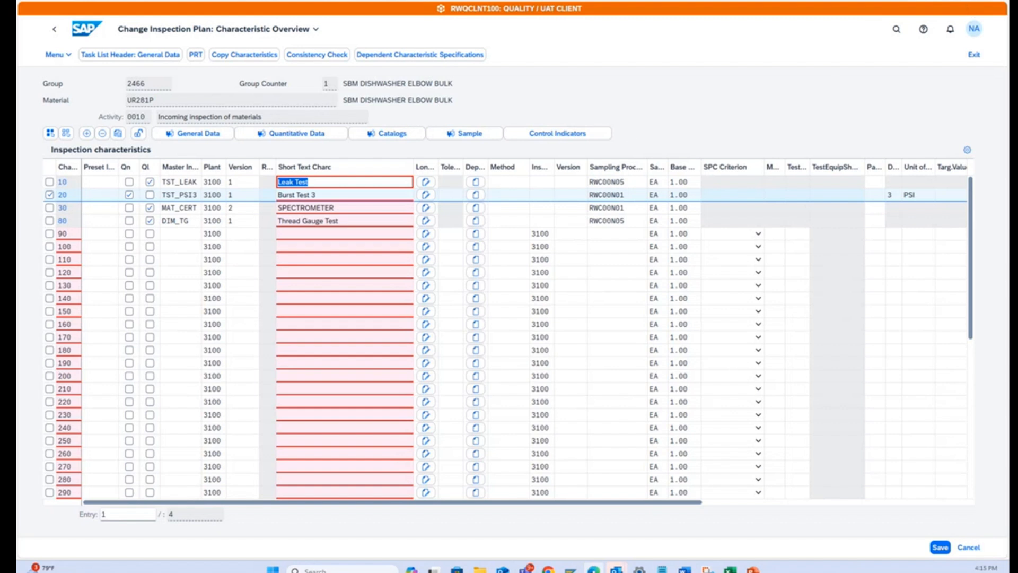
click(57, 34)
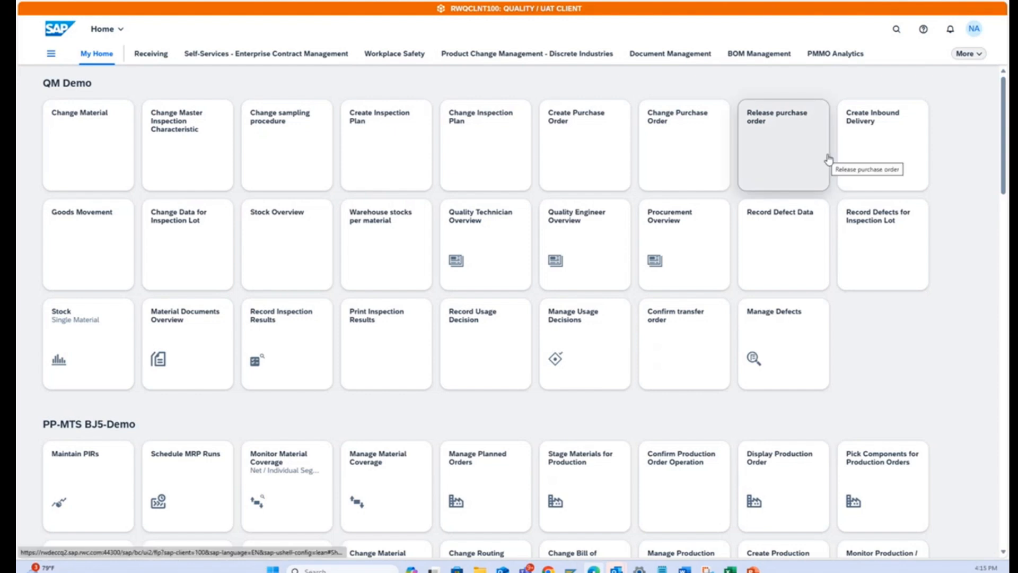
Start a new purchase order from the Change Purchase Order app and copy in the second order from the My purchase orders list.
click(691, 142)
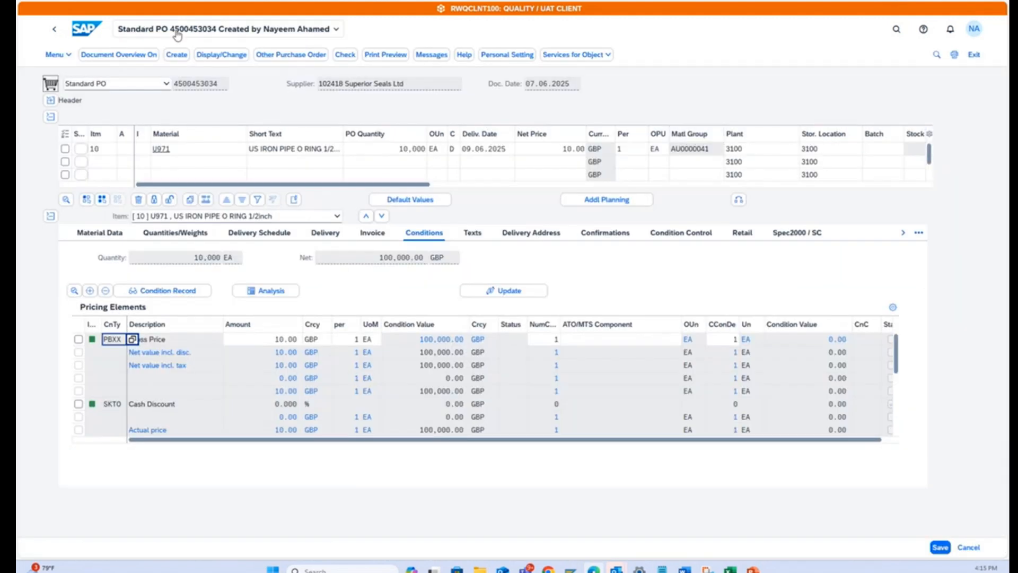
click(177, 54)
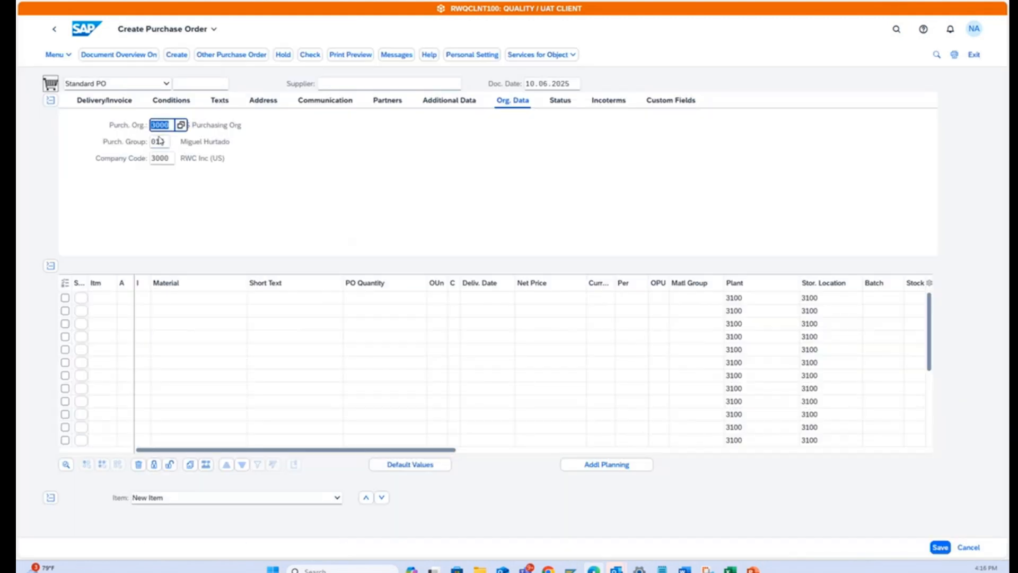
click(117, 55)
click(33, 134)
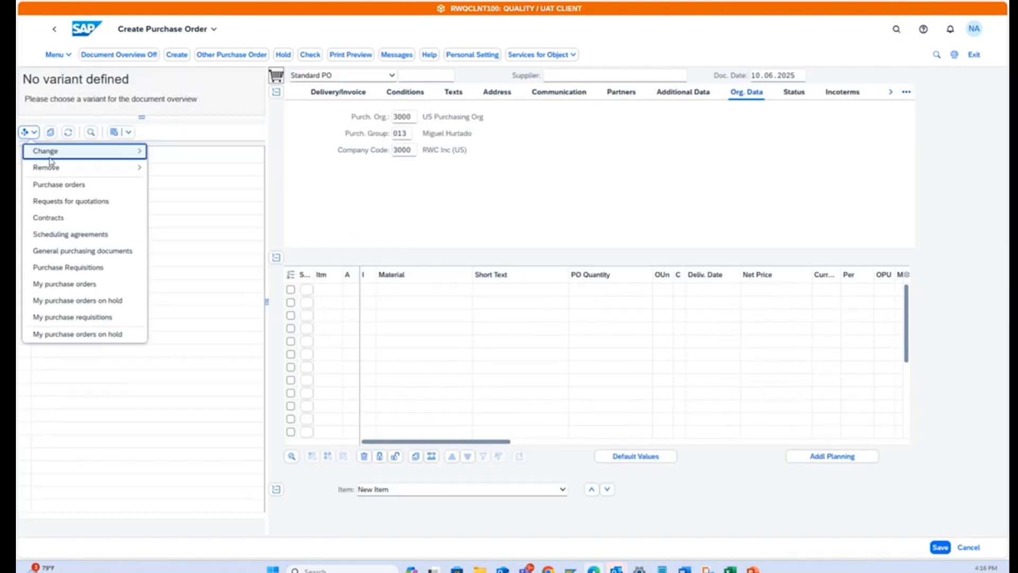
click(71, 298)
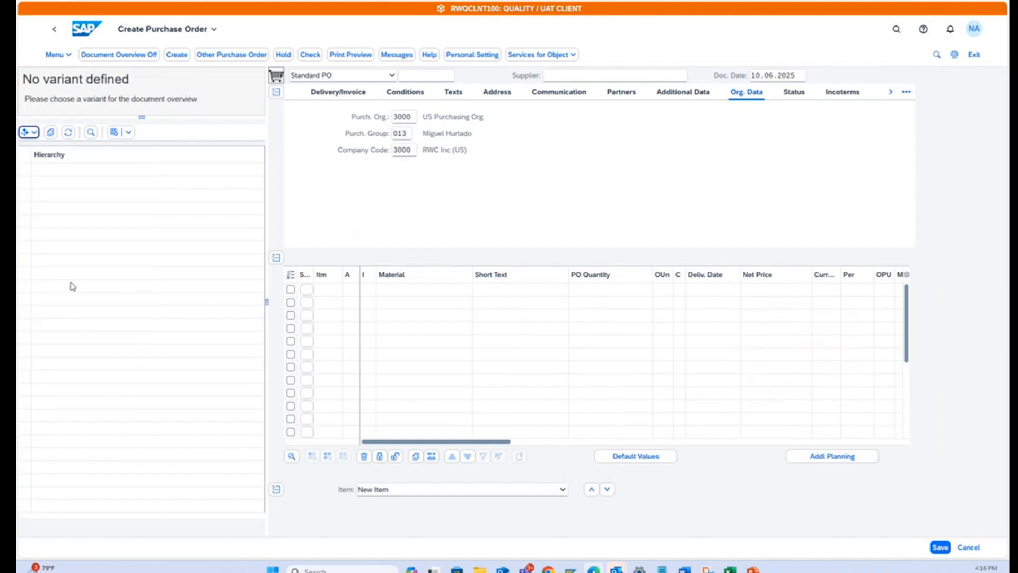
click(25, 183)
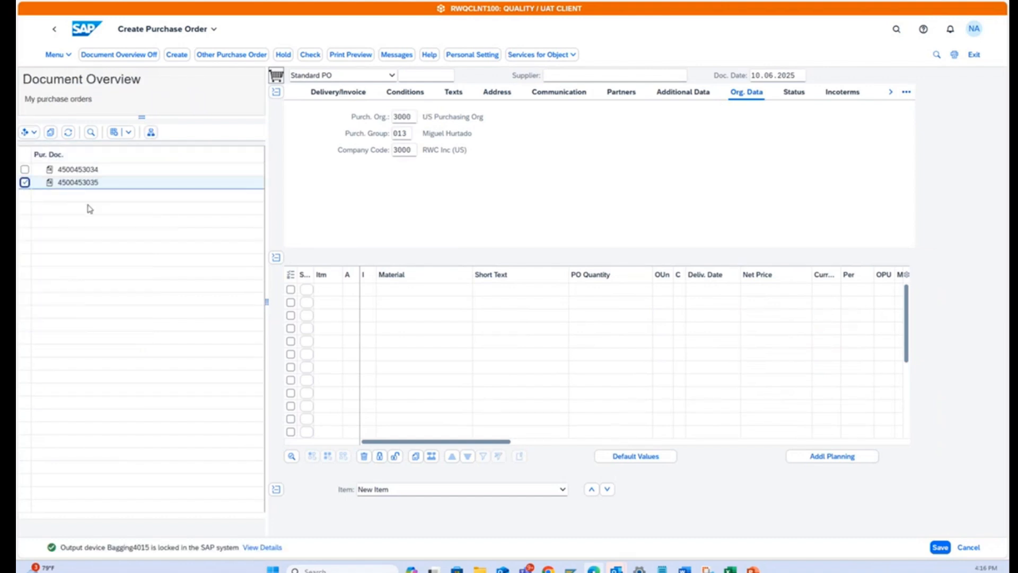
click(50, 132)
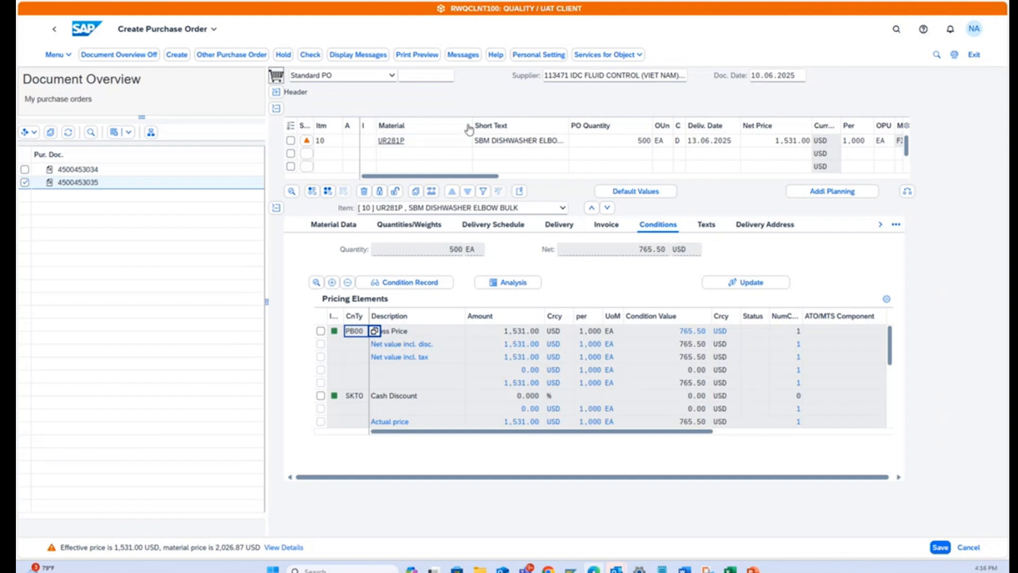
Set the quantity of the UR281P item to 600 EA and its delivery date to 16.06.2025.
click(638, 142)
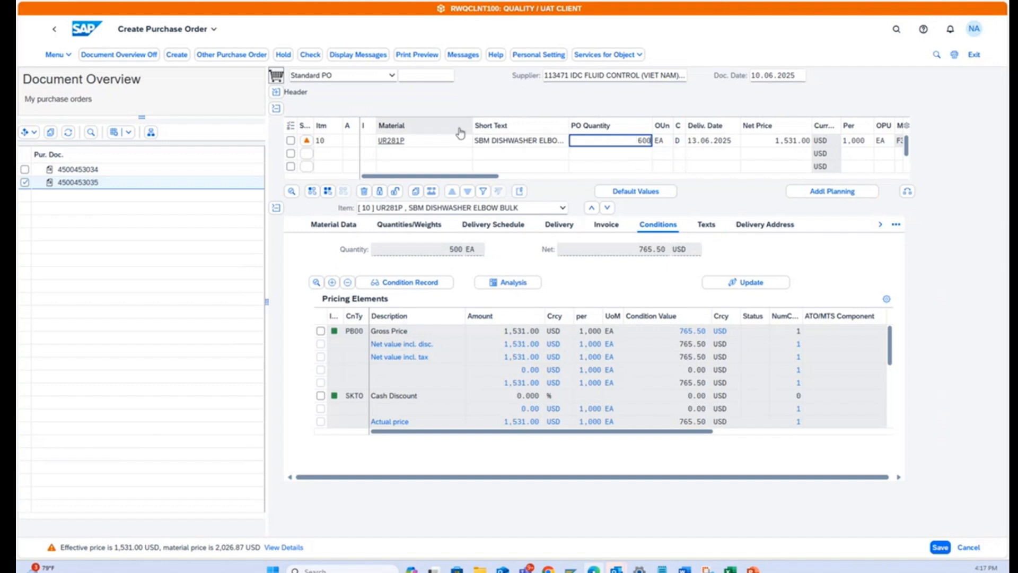
click(721, 142)
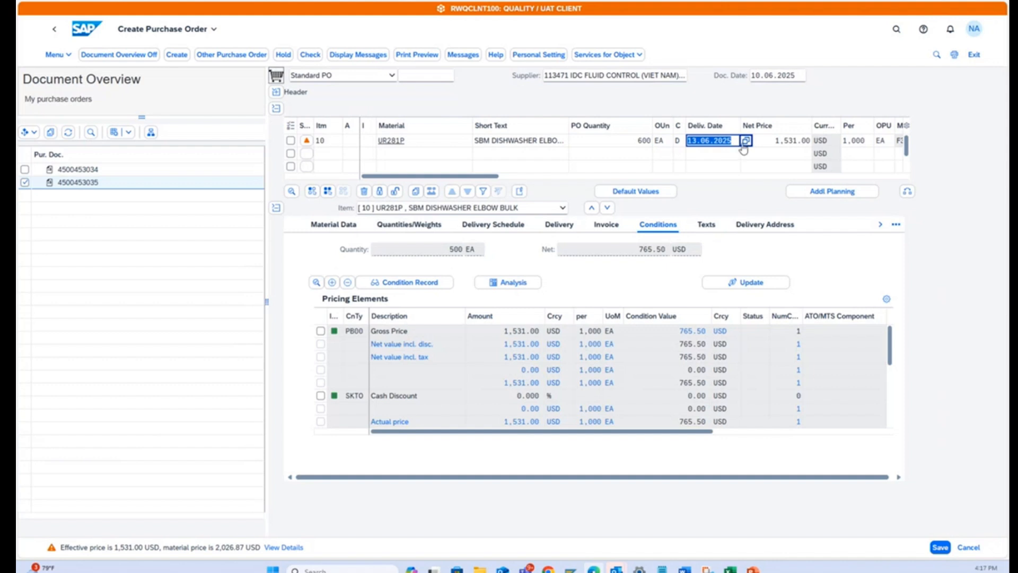
click(744, 141)
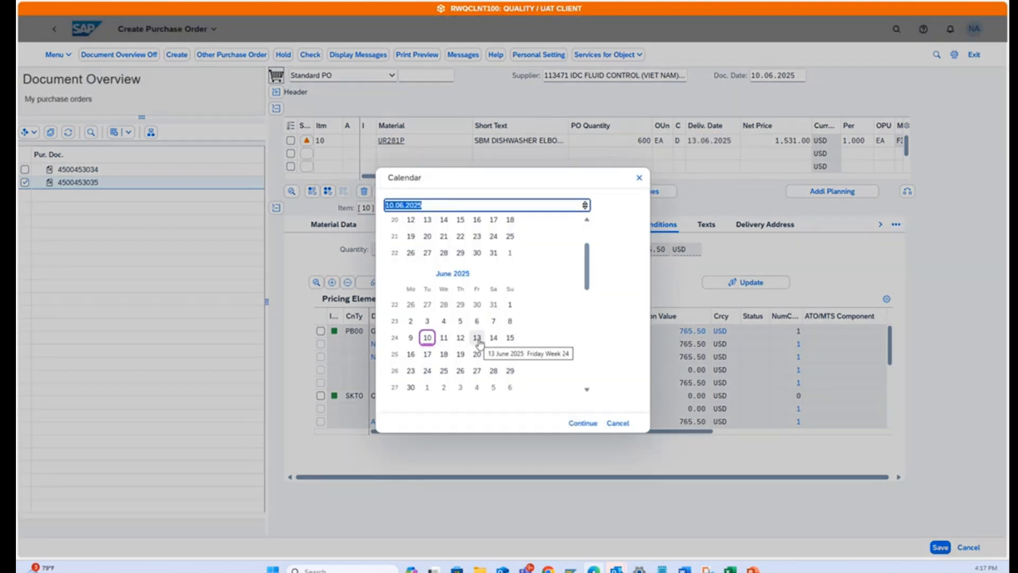
click(412, 356)
click(412, 355)
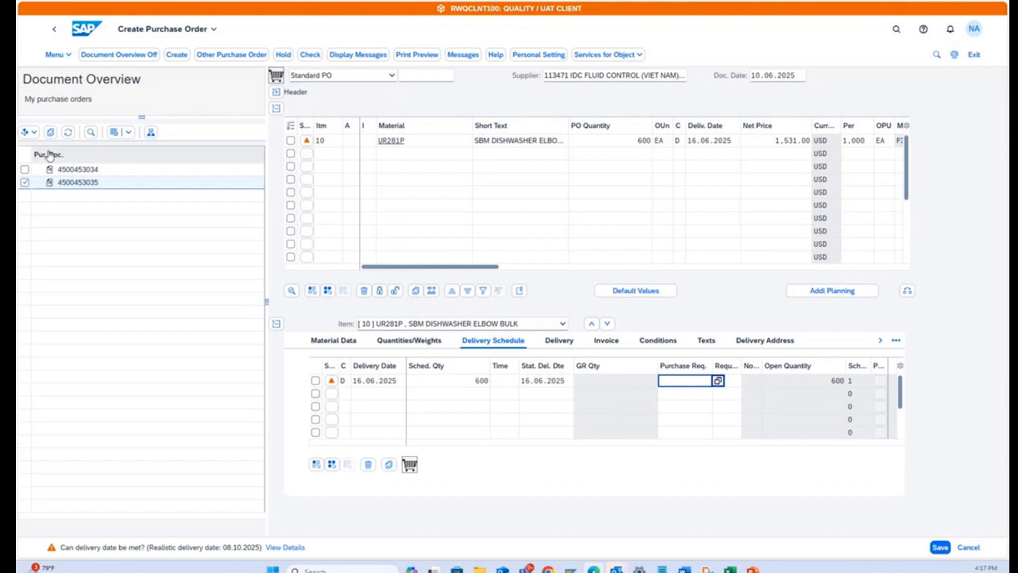
Hide the document overview, and check and save the new purchase order.
click(24, 134)
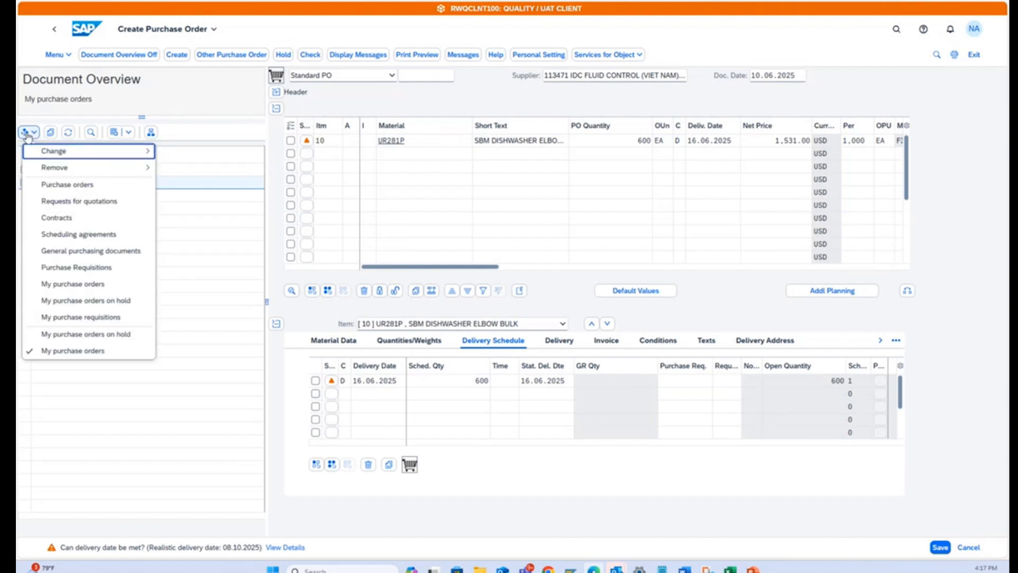
click(29, 135)
click(119, 55)
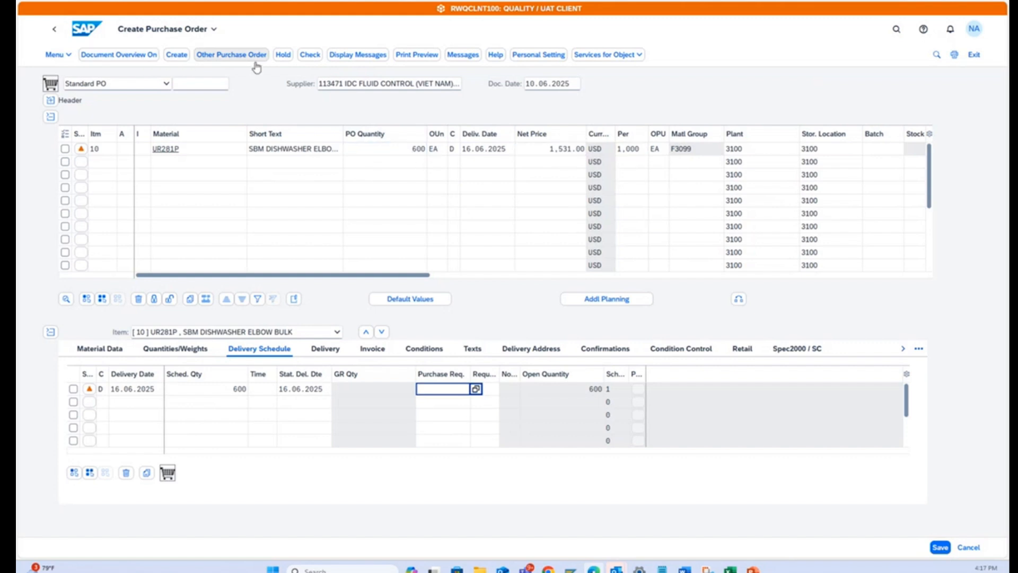
click(310, 56)
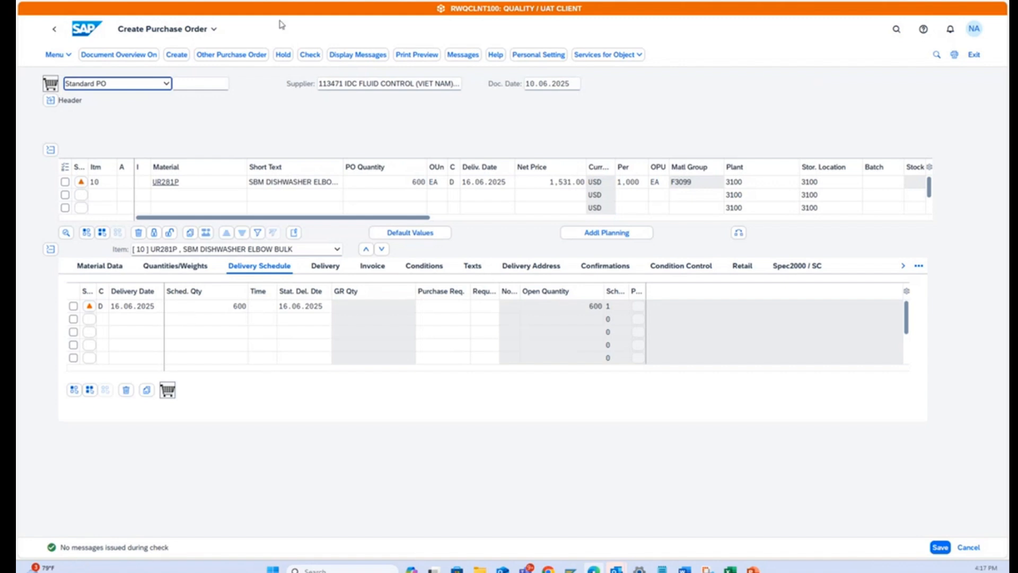
click(939, 547)
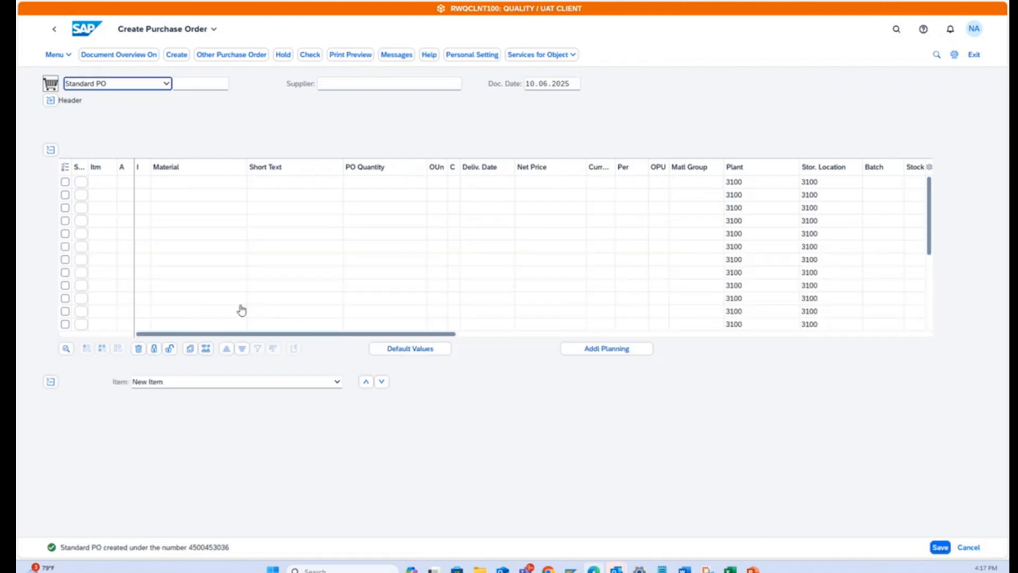
Copy the new purchase order's number from SAP into the PO no row of the QM Demo-Incoming Insp column in the Excel sheet.
click(211, 548)
double_click(211, 548)
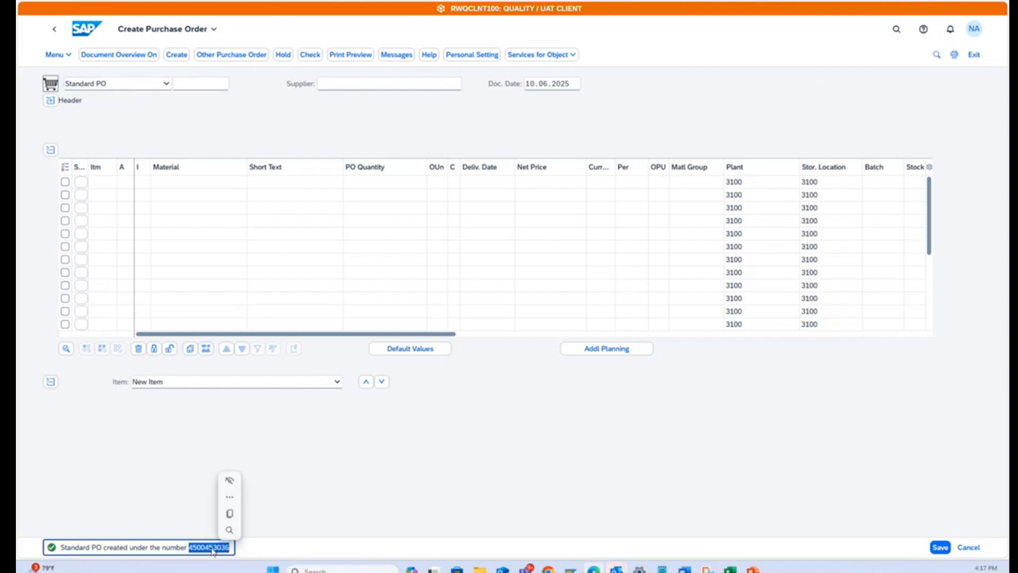
key(ctrl+c)
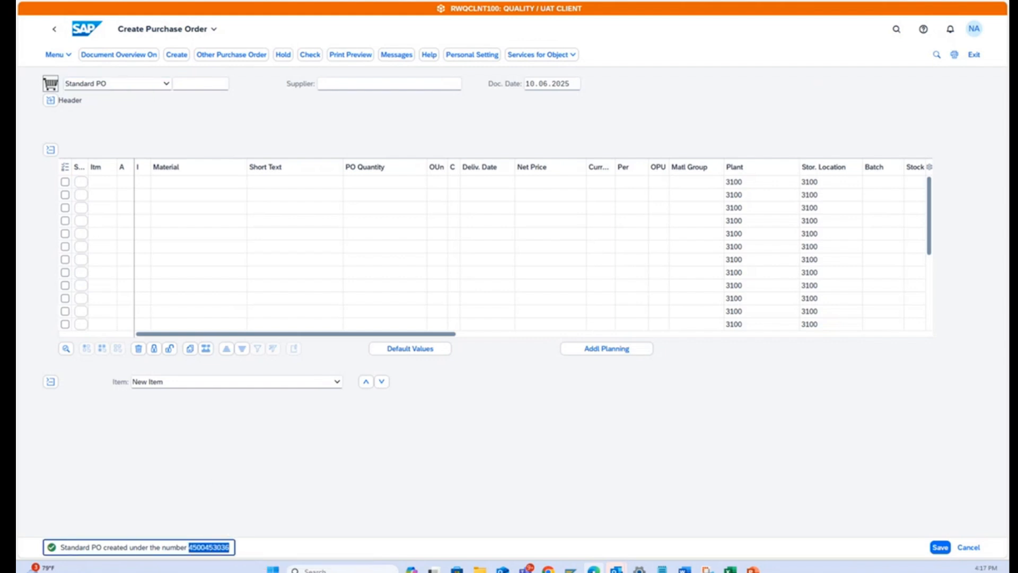
click(730, 569)
click(403, 241)
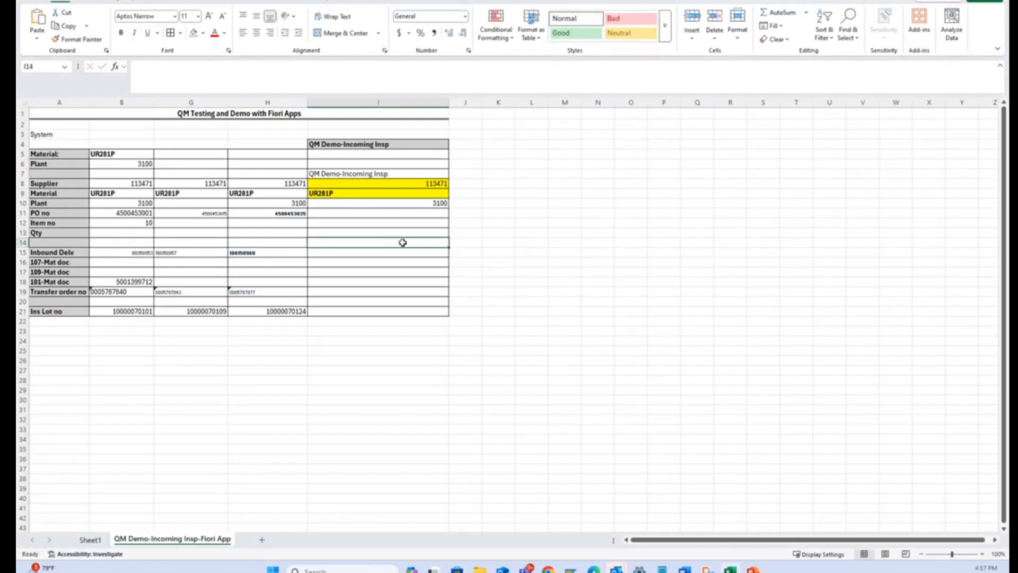
click(400, 223)
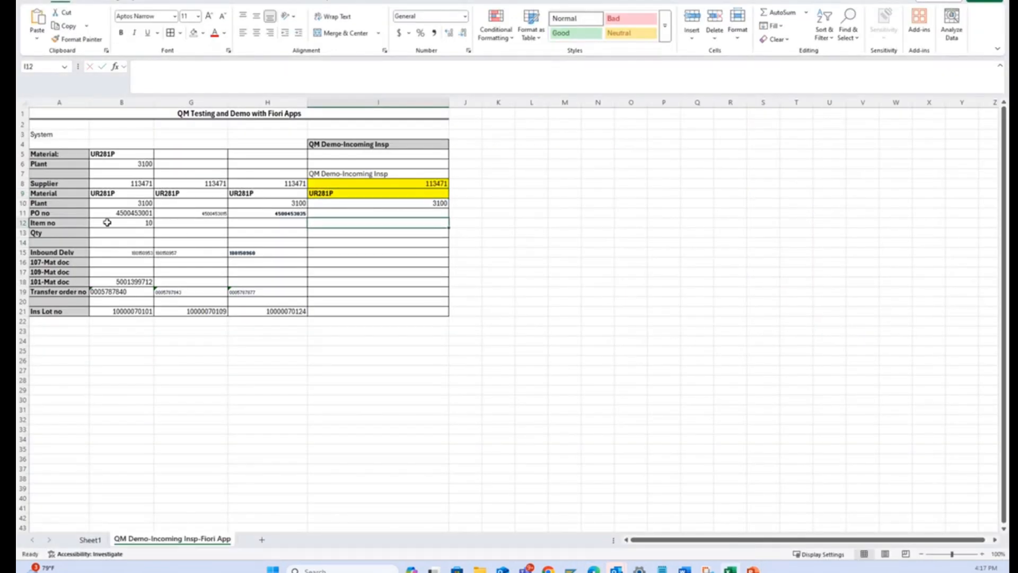
click(421, 212)
key(ctrl+v)
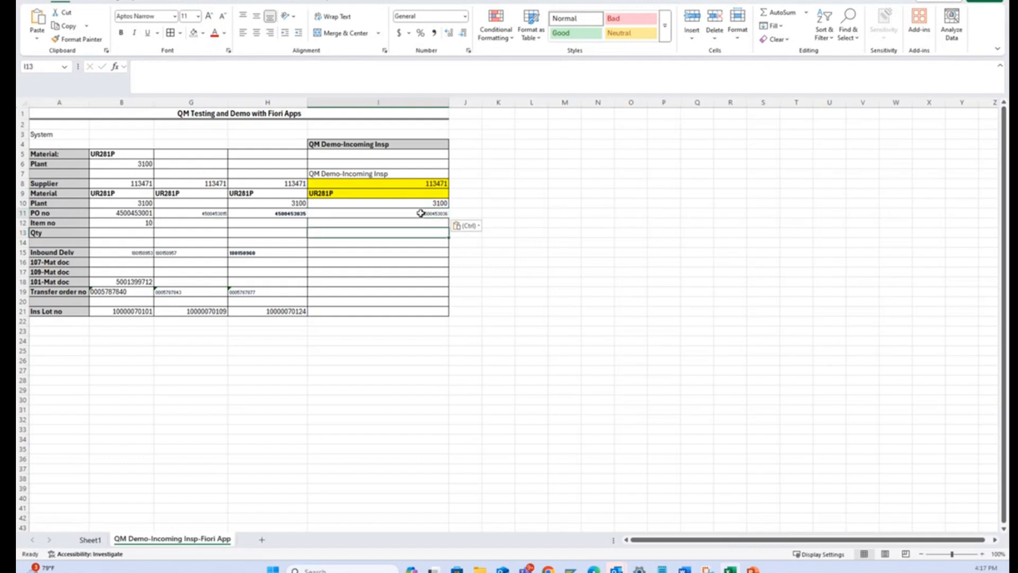
Format the recorded purchase order number as bold with font size 11.
click(122, 33)
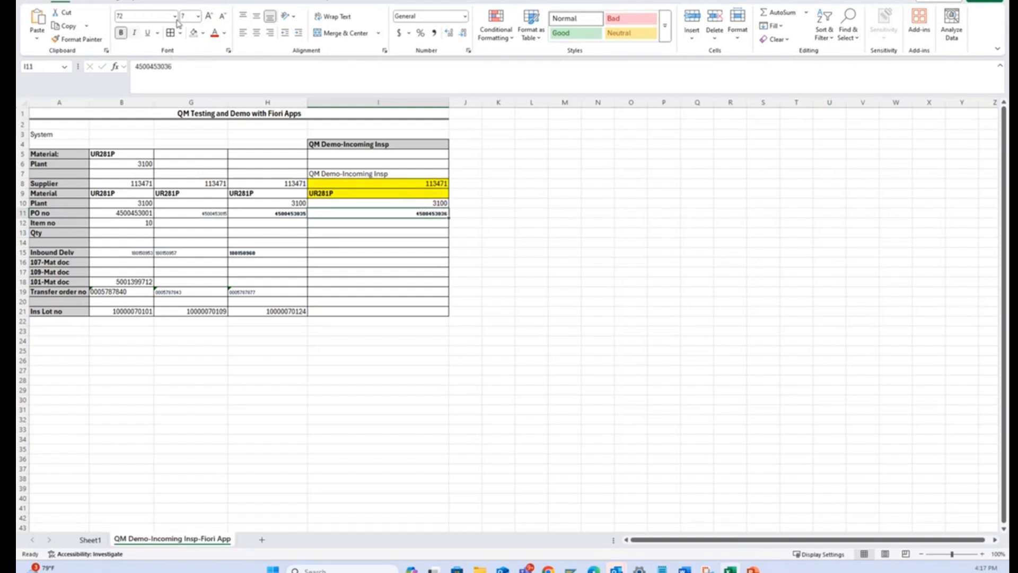
click(198, 17)
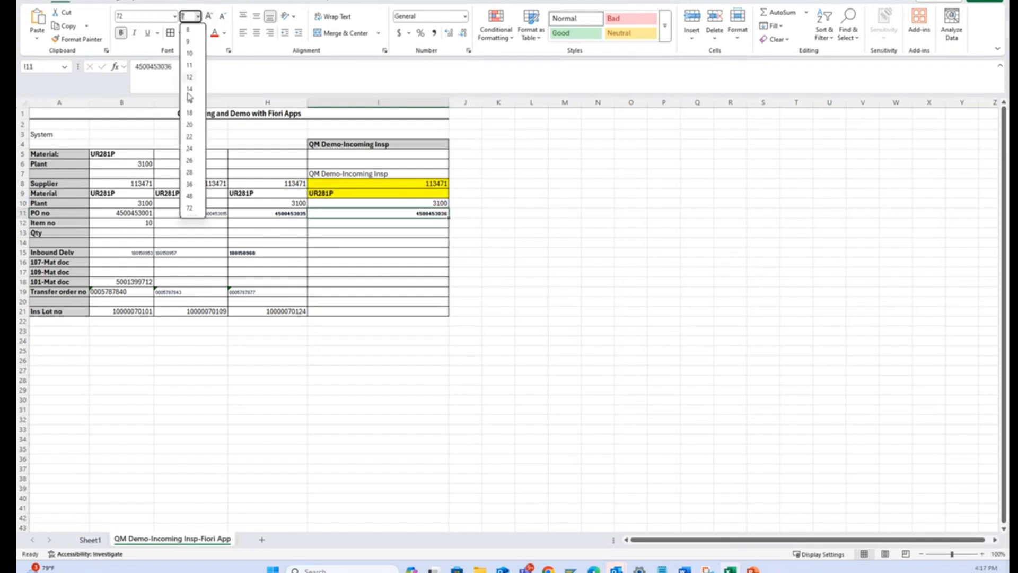
click(189, 65)
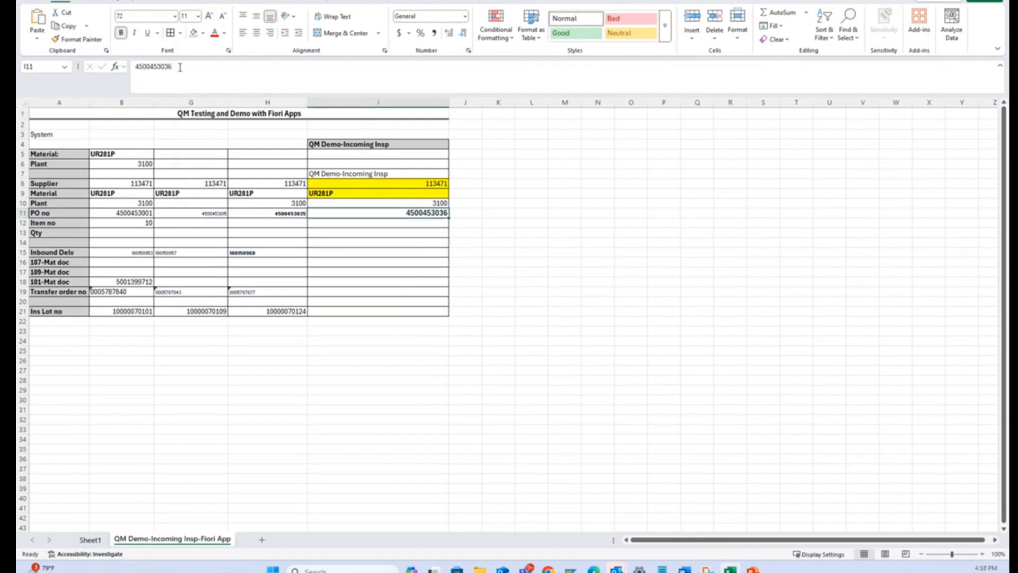
Copy the recorded purchase order number and open that order in SAP's Change Purchase Order app.
drag(180, 68, 132, 69)
key(alt+Tab)
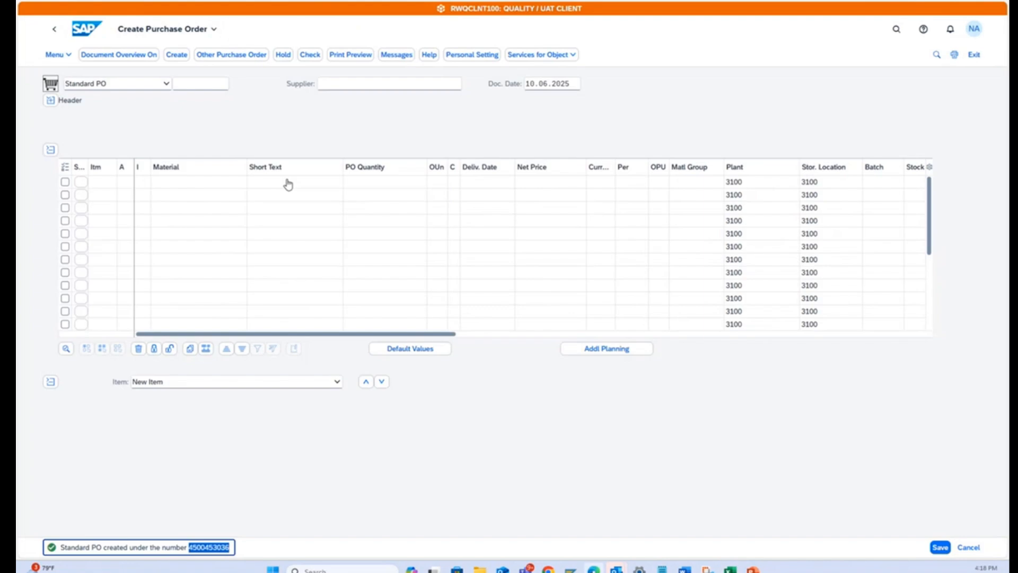
click(85, 29)
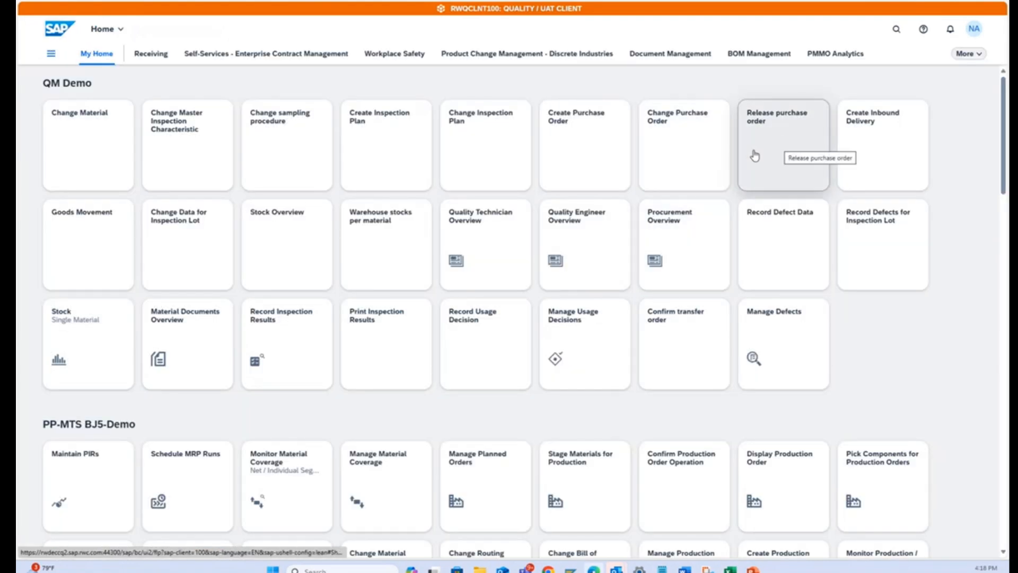
click(682, 139)
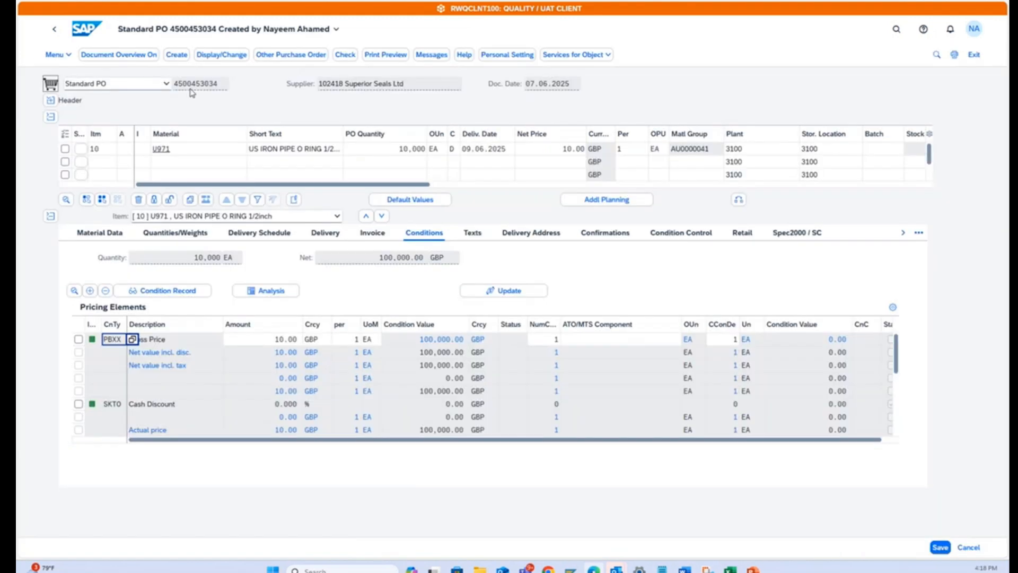
click(286, 55)
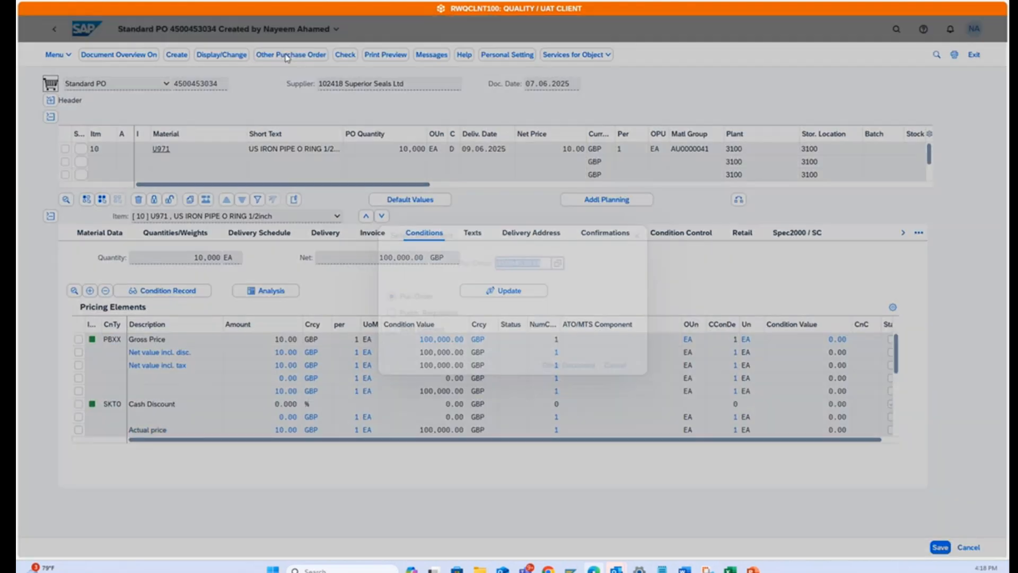
text(4500453036)
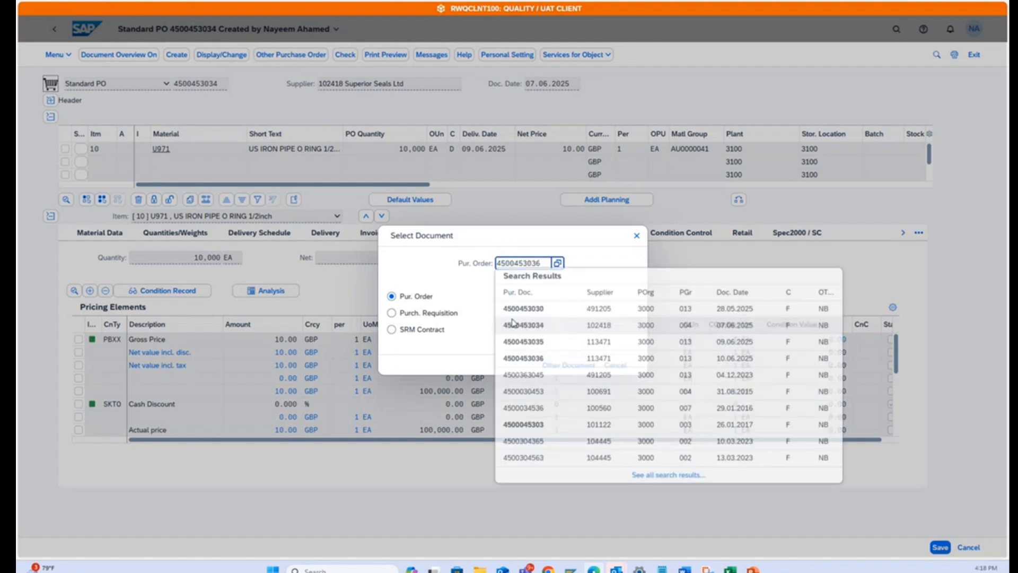
key(Return)
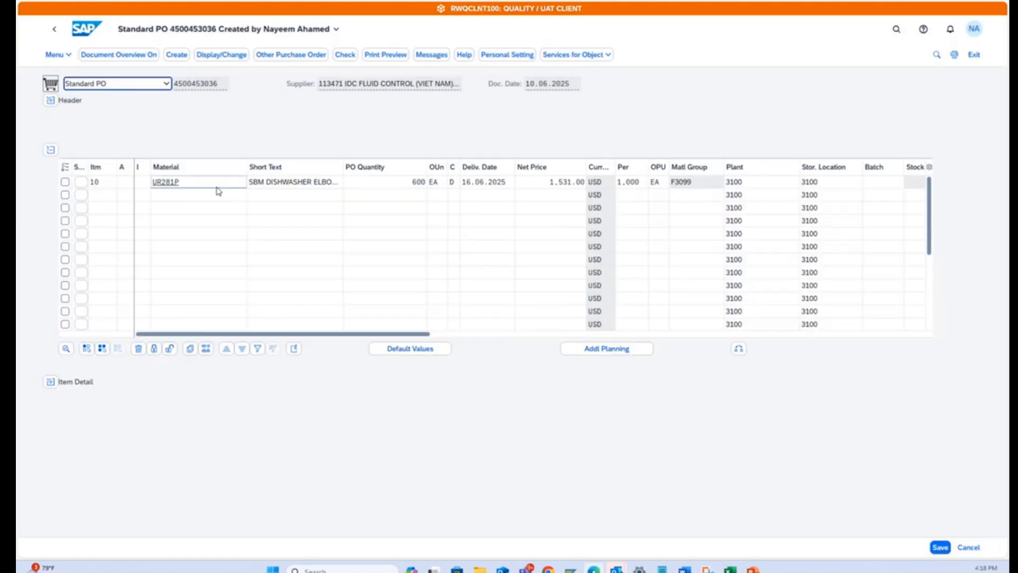
Examine the UR281P item's pricing conditions and its confirmation control options, and return to the home page.
click(50, 382)
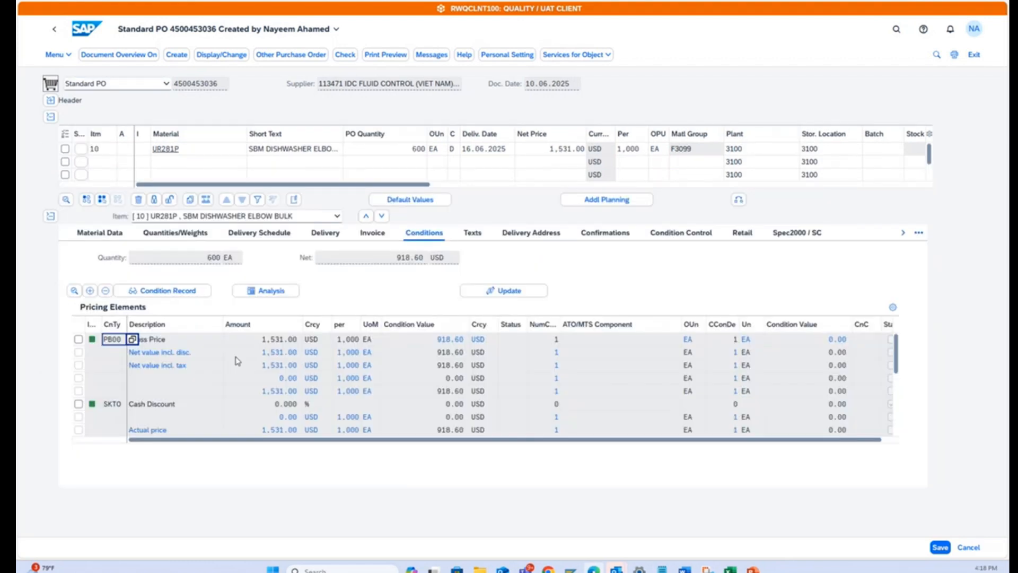
scroll(245, 374, down, 3)
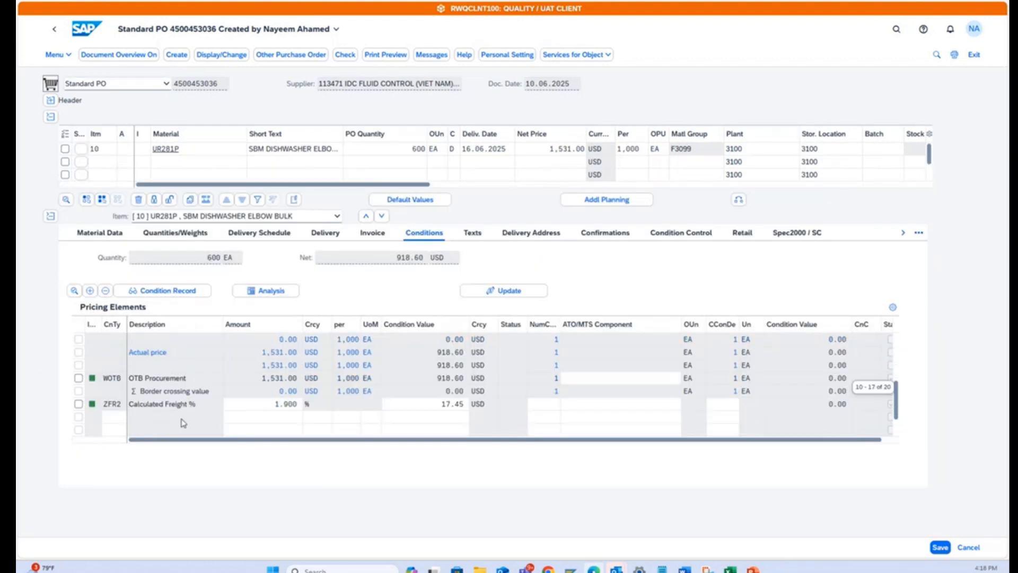
scroll(816, 341, down, 1)
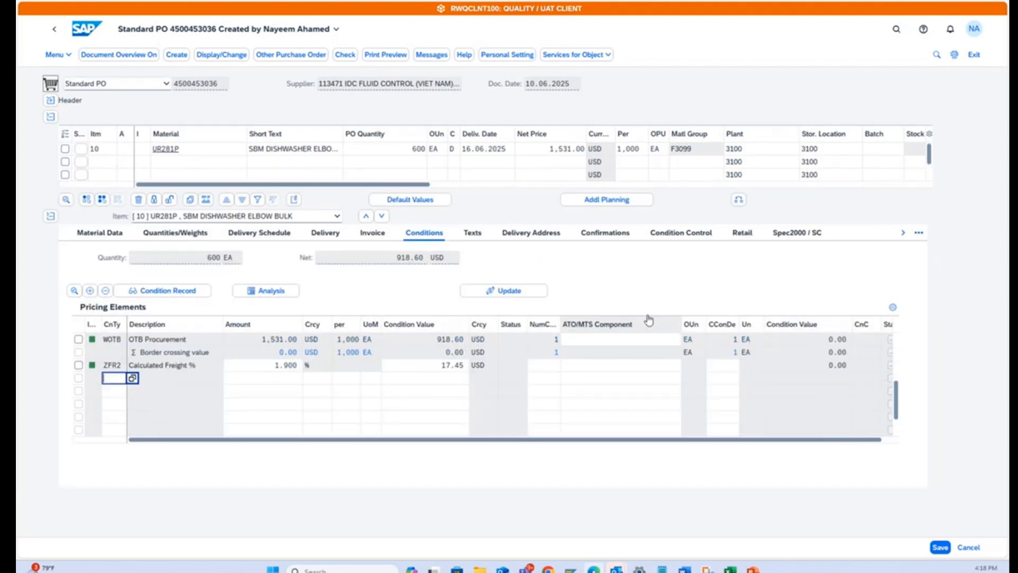
click(609, 238)
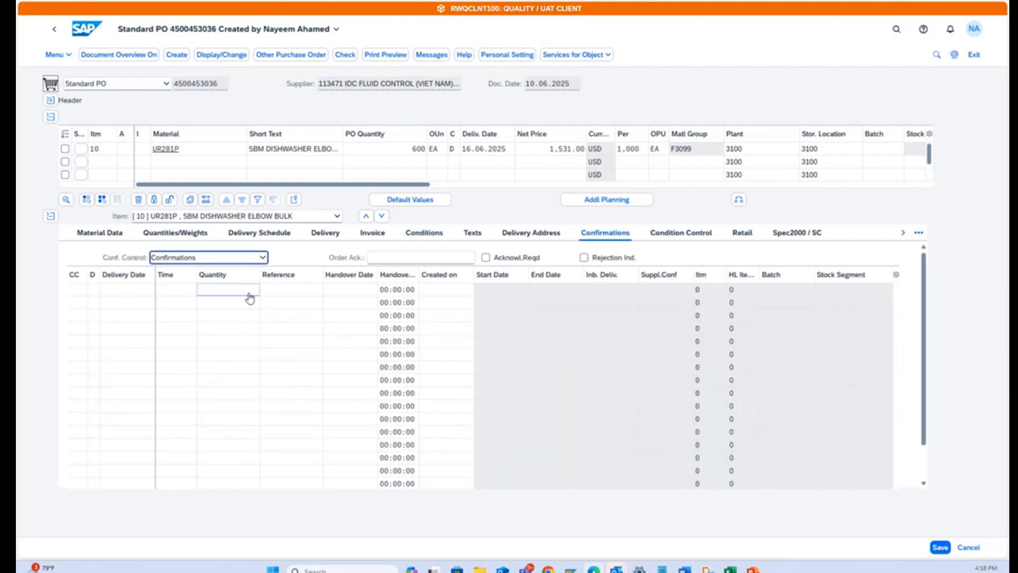
click(263, 258)
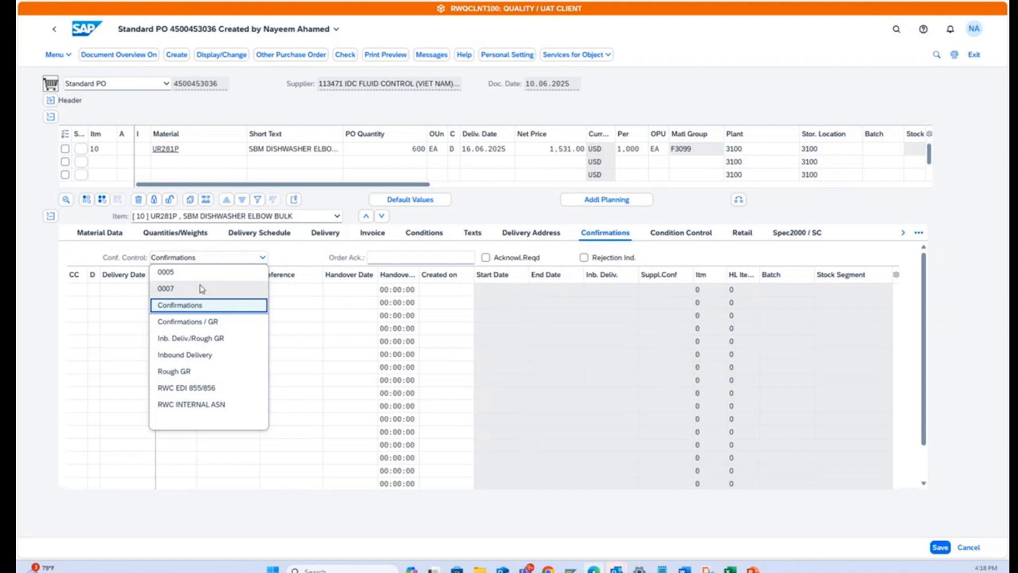
click(298, 254)
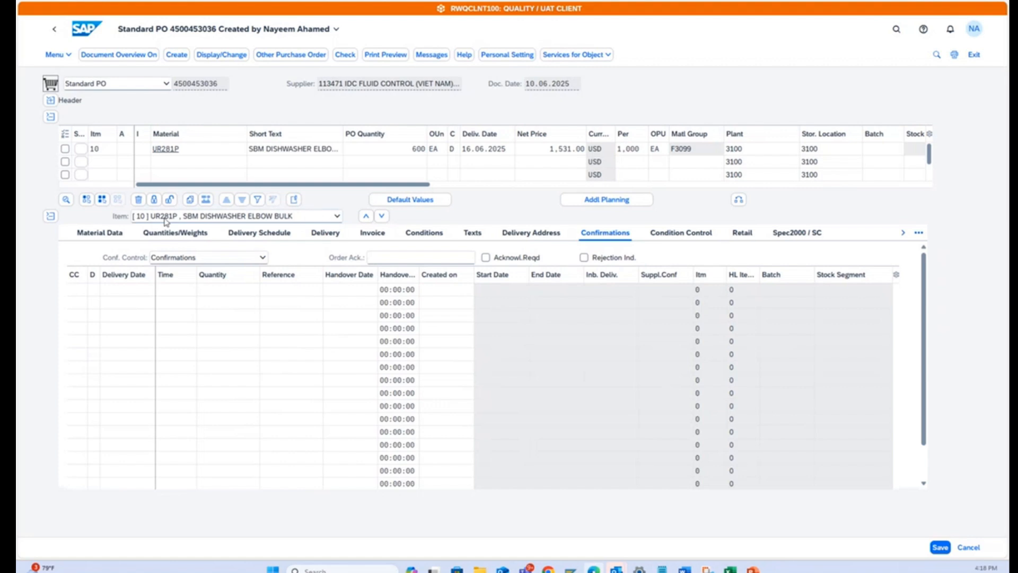
click(80, 30)
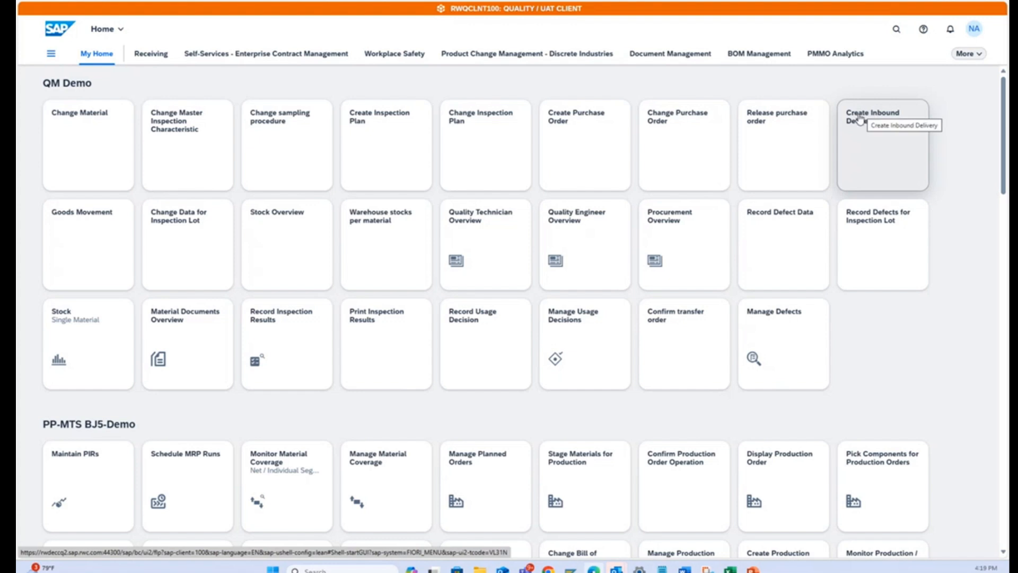
Try to create an inbound delivery for the new purchase order, and return to the home page.
click(872, 124)
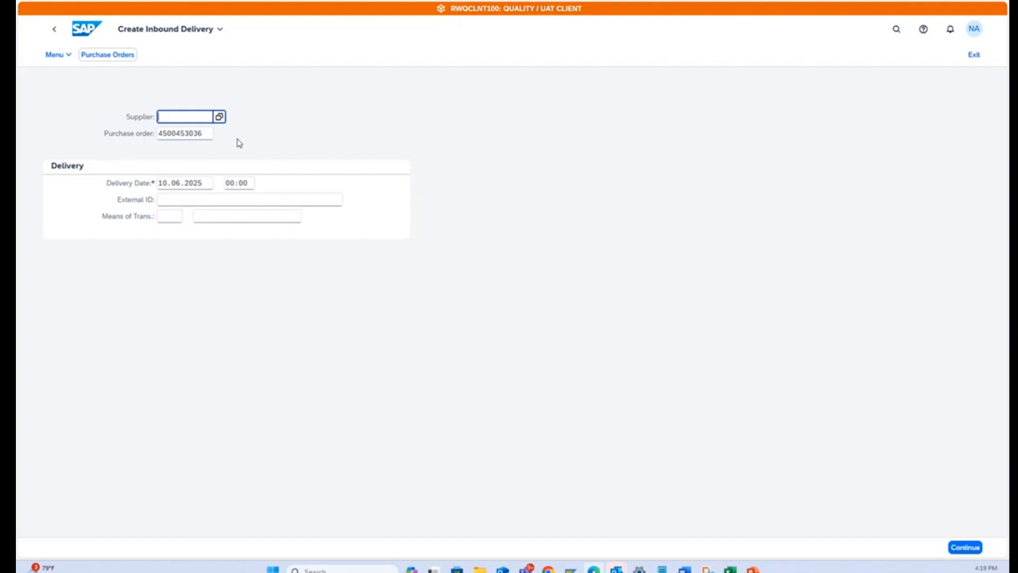
click(969, 546)
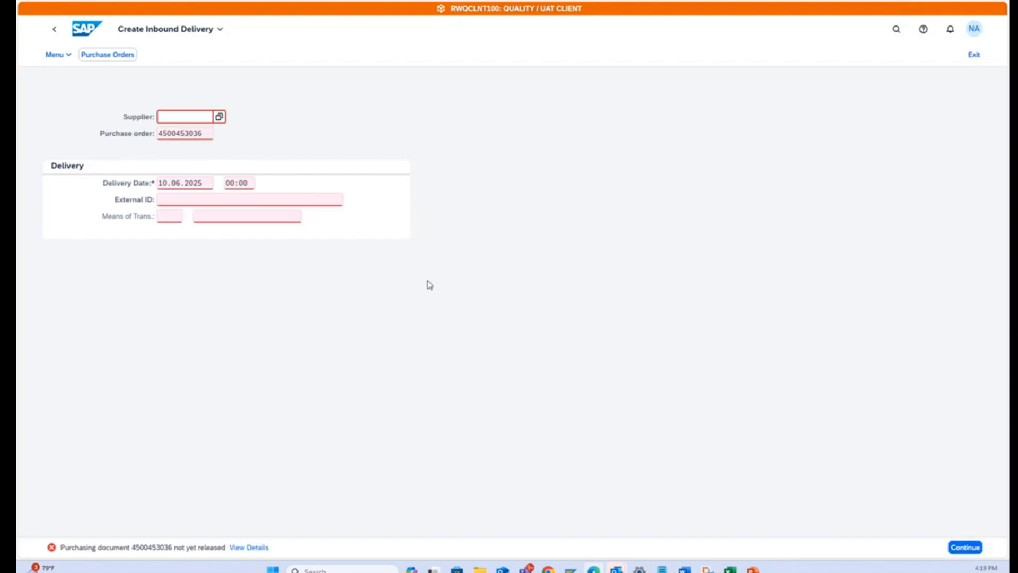
click(88, 30)
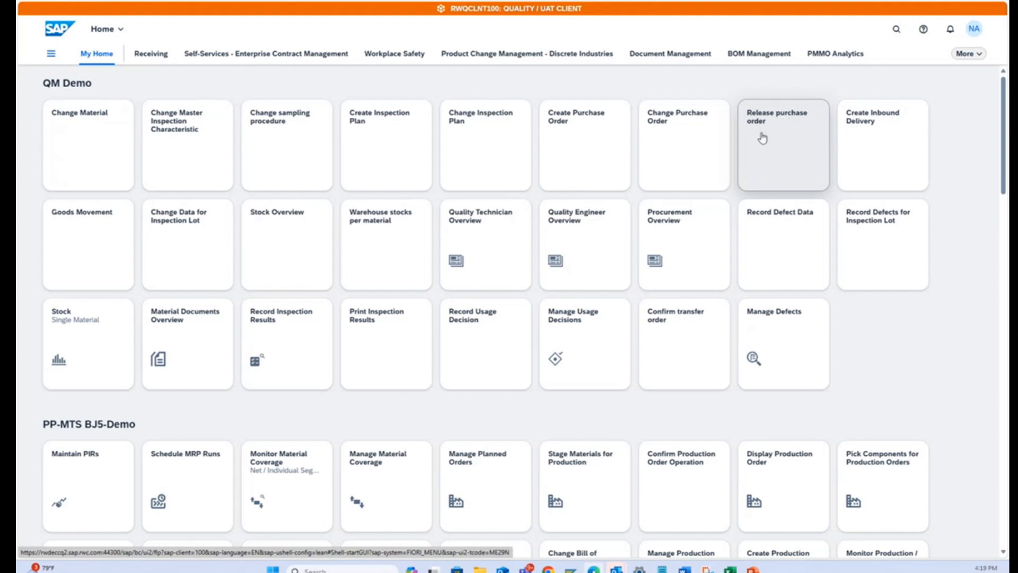
Open the new purchase order in the Release purchase order app, using its copied number.
click(770, 120)
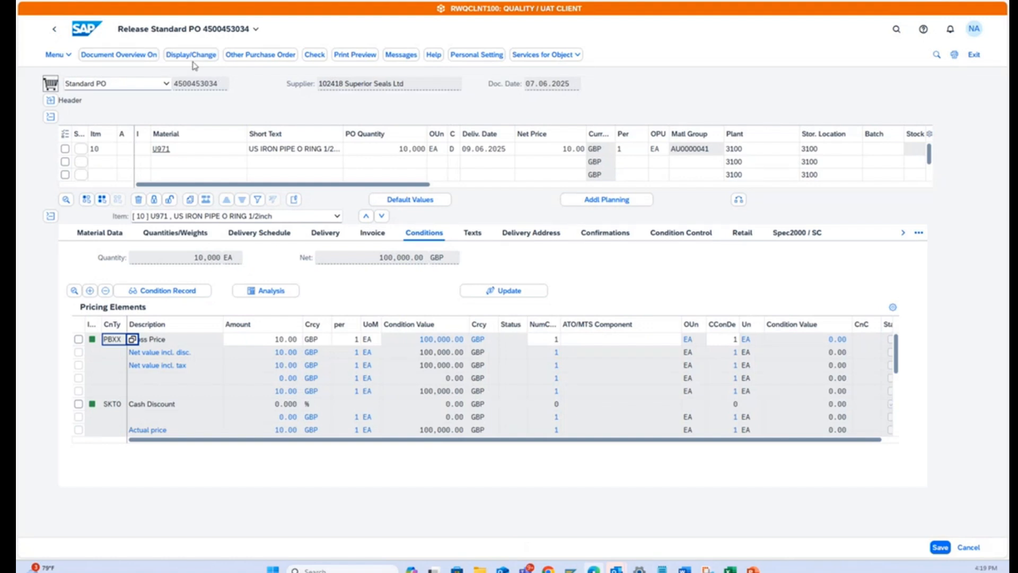
click(252, 59)
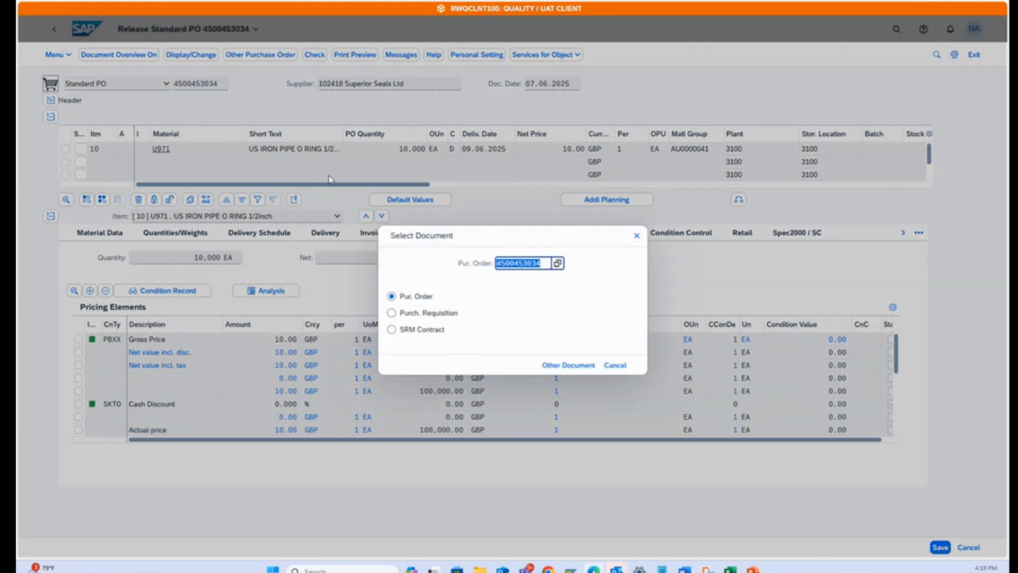
double_click(551, 266)
key(ctrl+v)
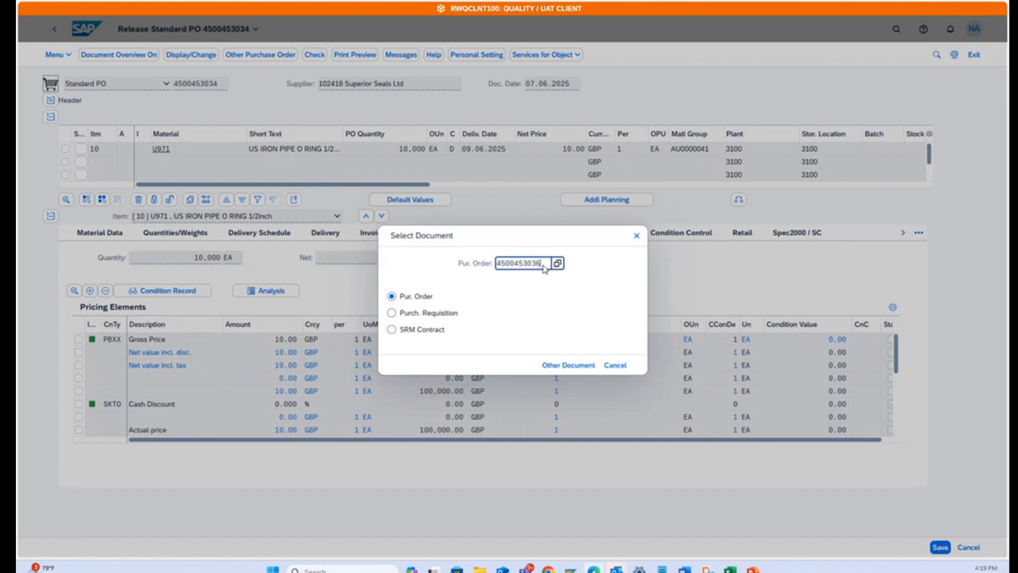
key(Return)
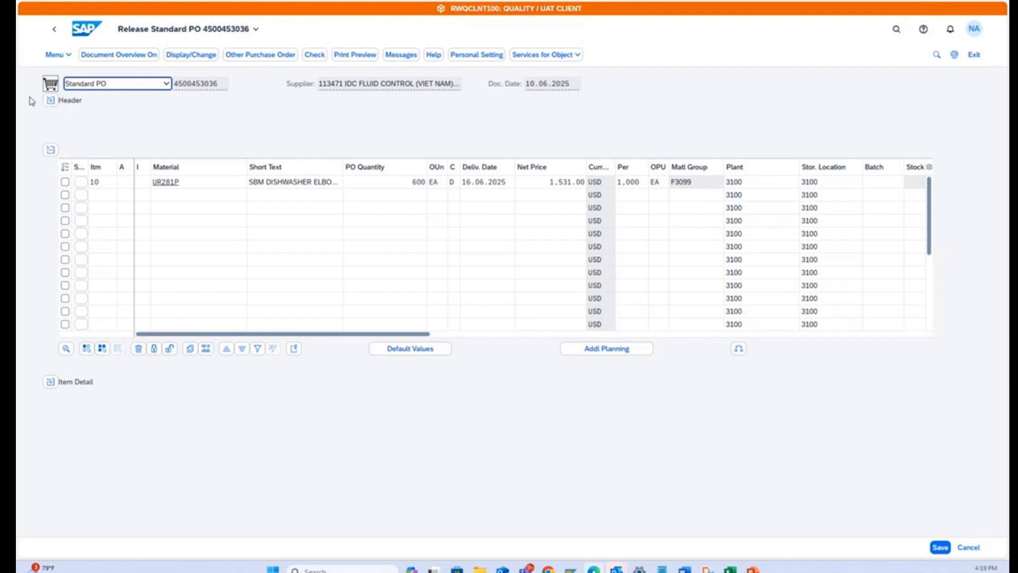
Release the purchase order with code 12 (US BUYER/STAFF) in its header's release strategy, save it, and return to the home page.
click(53, 102)
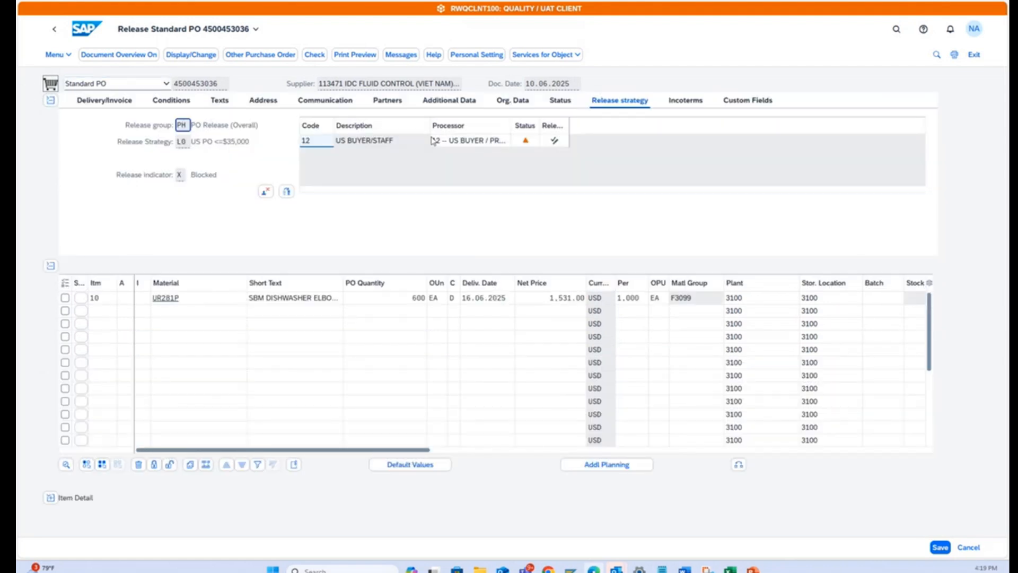
click(555, 141)
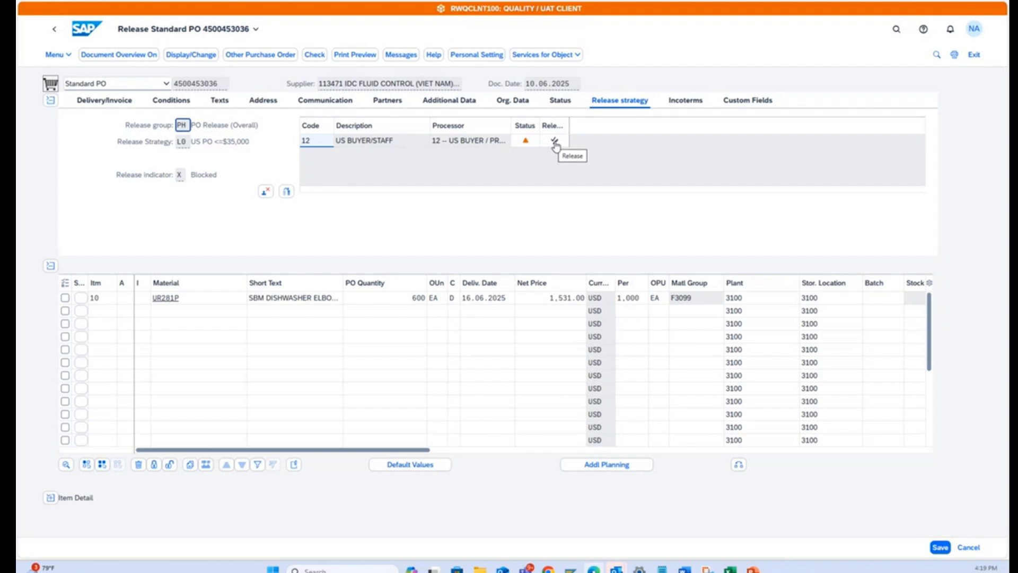
click(555, 141)
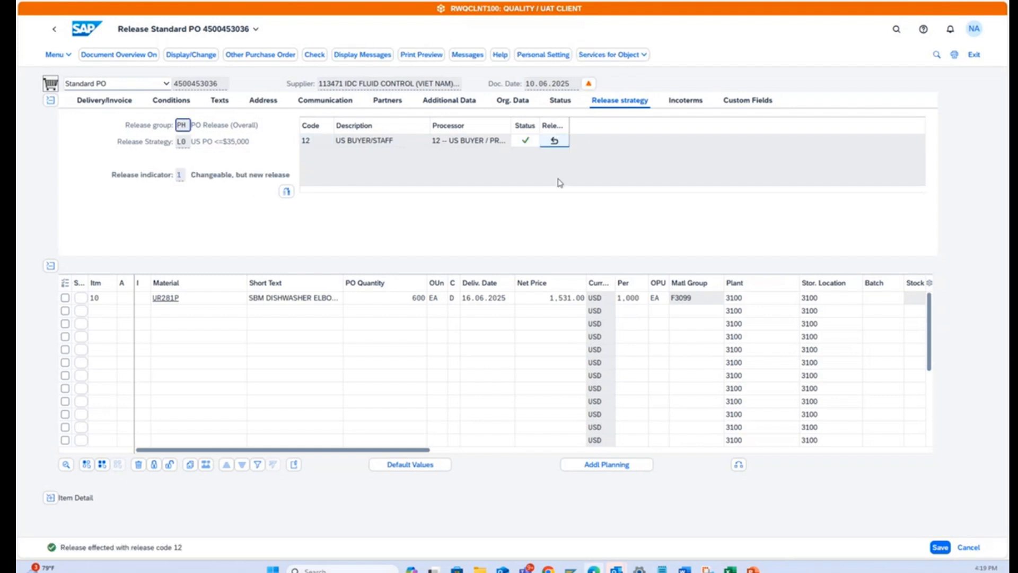
click(939, 546)
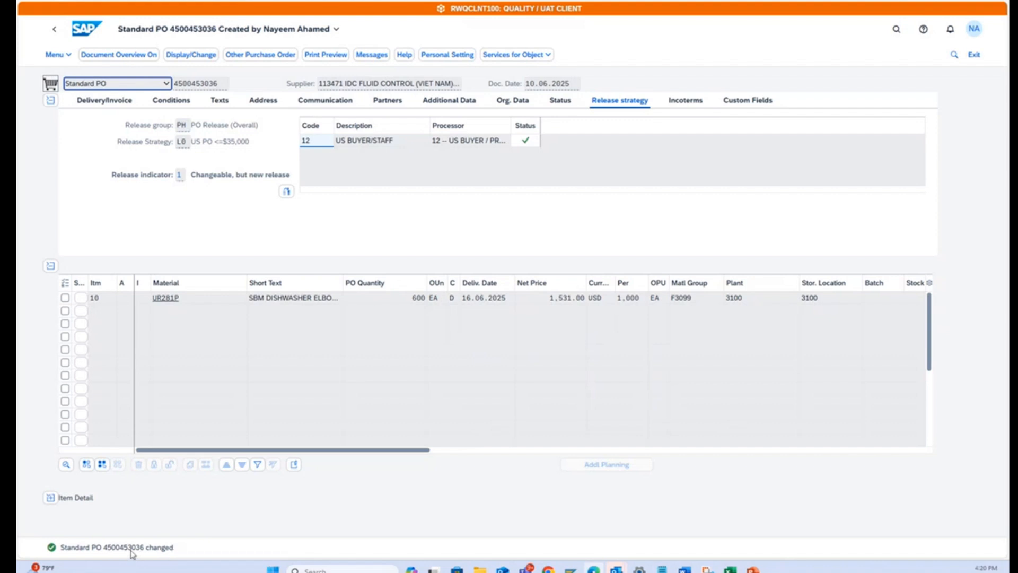
click(83, 35)
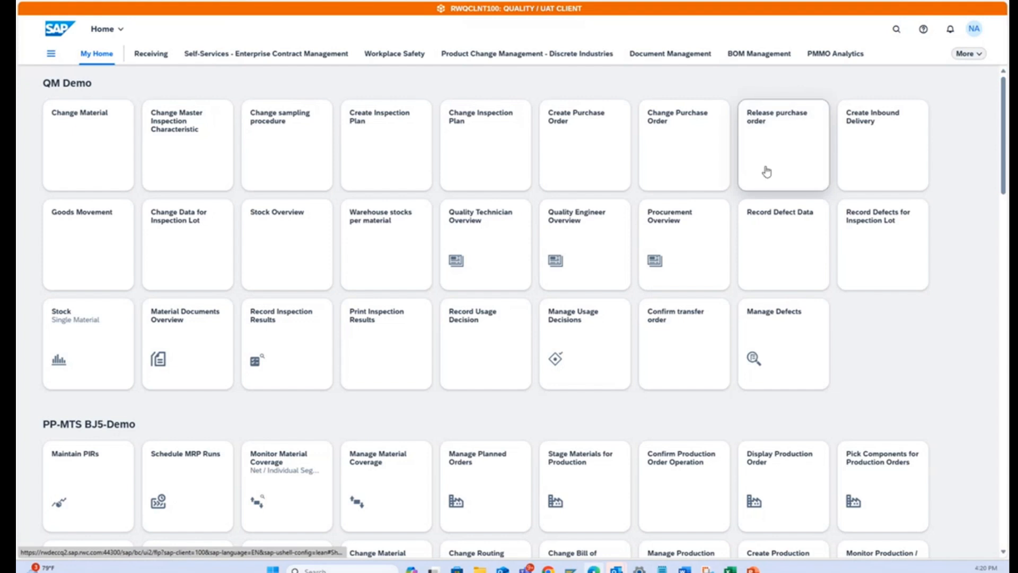
Create an inbound delivery for the released purchase order in the Create Inbound Delivery app, view its shipment data, and save it.
click(869, 132)
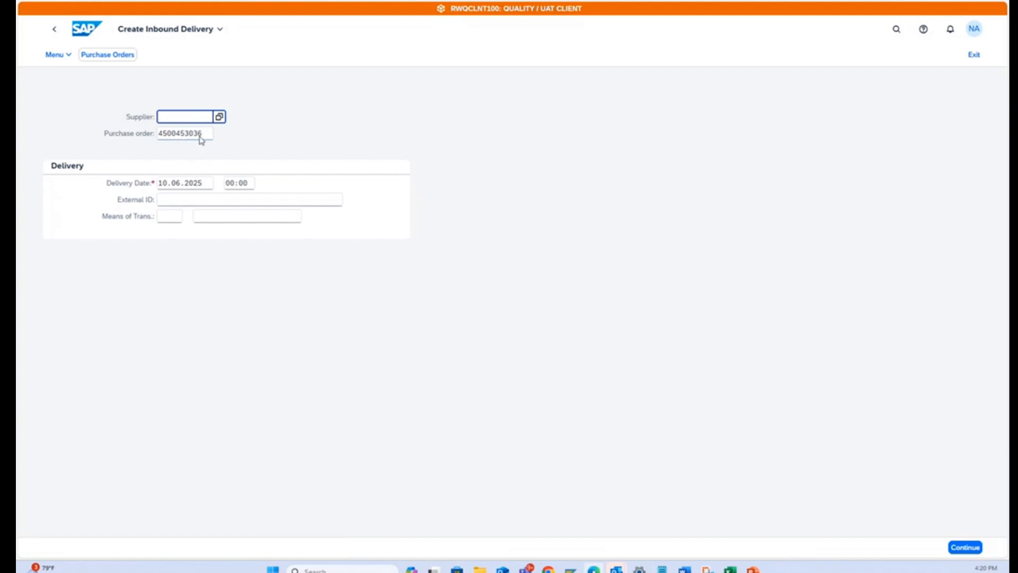
drag(202, 135, 152, 136)
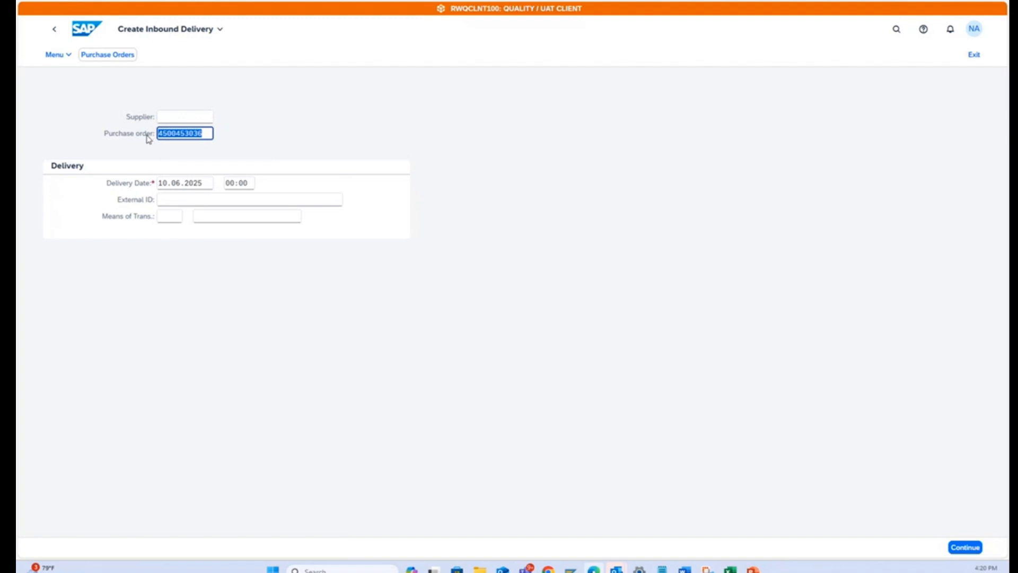
click(971, 547)
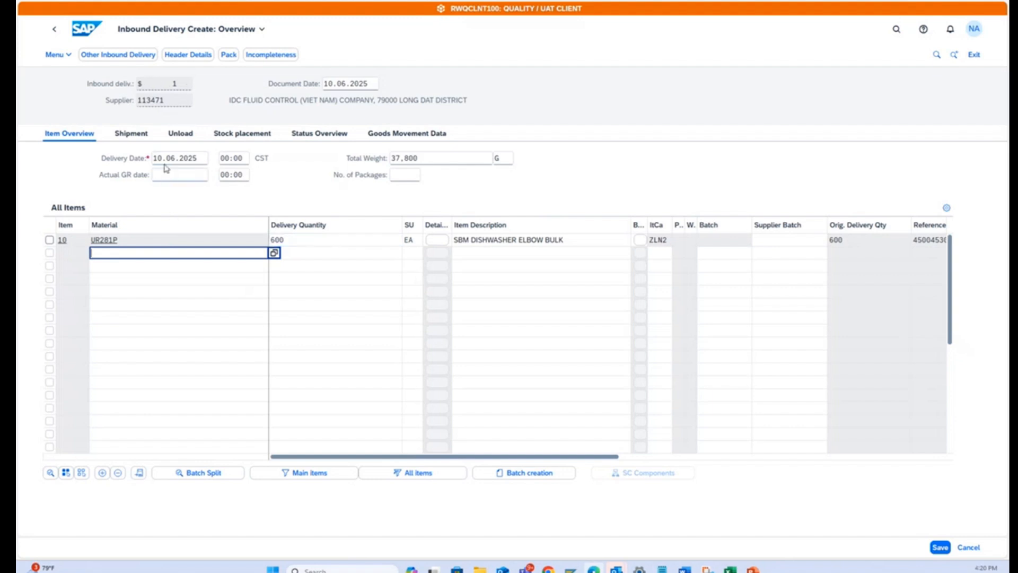
click(131, 136)
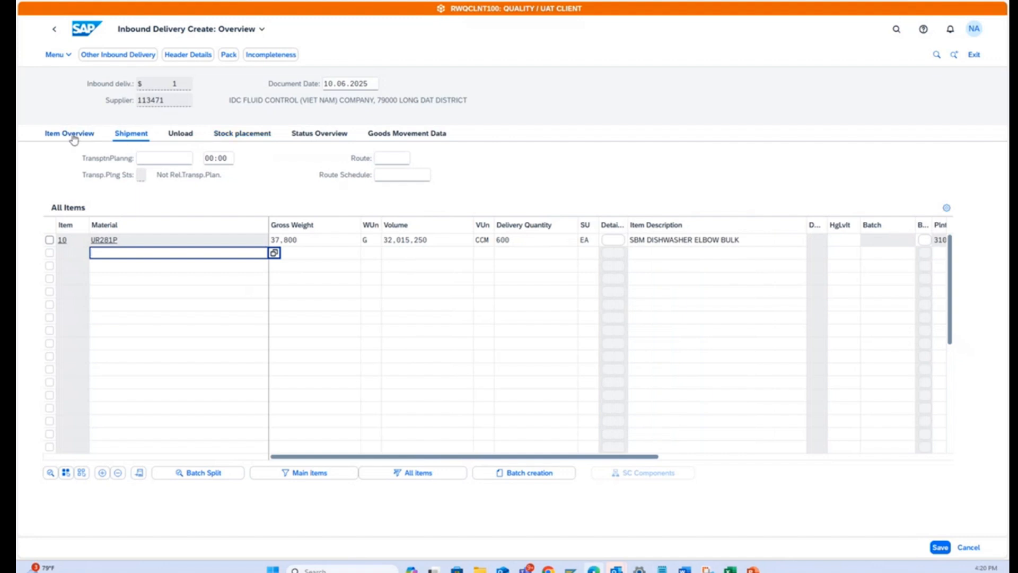
click(69, 135)
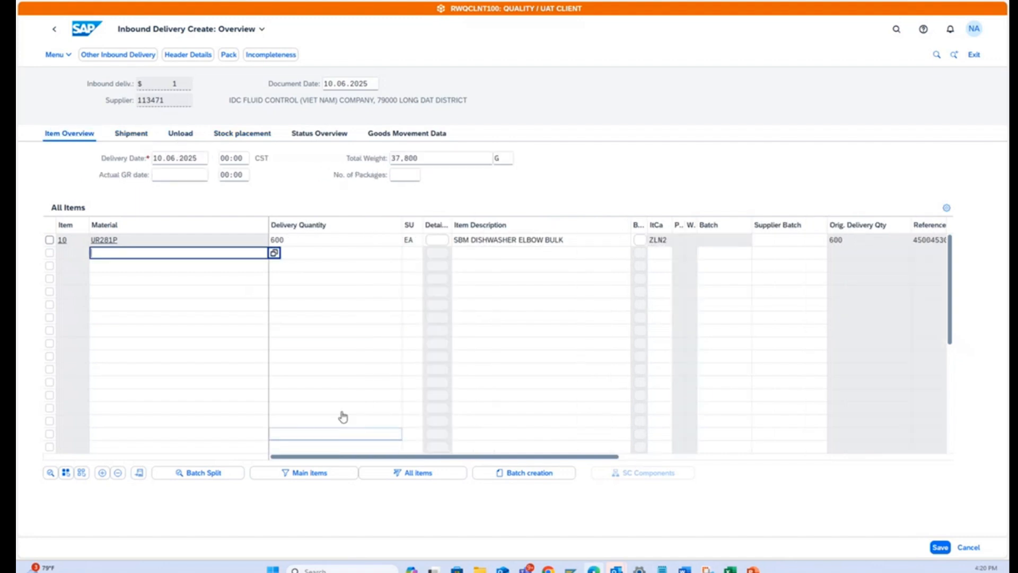
click(940, 547)
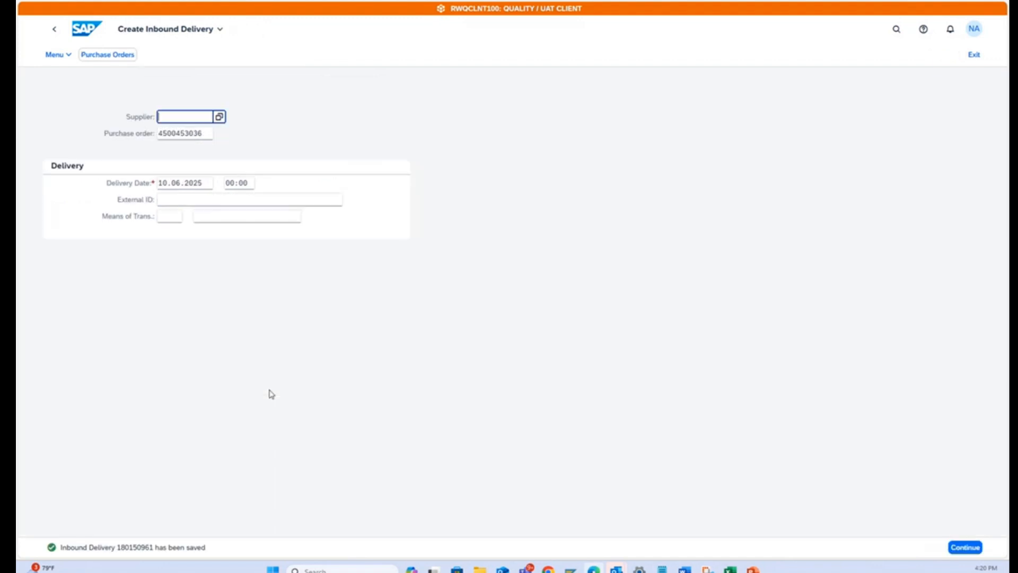
Copy the saved inbound delivery's number into the Inbound Delv row of the QM Demo-Incoming Insp column in the Excel tracking sheet.
click(133, 549)
double_click(133, 547)
key(ctrl+c)
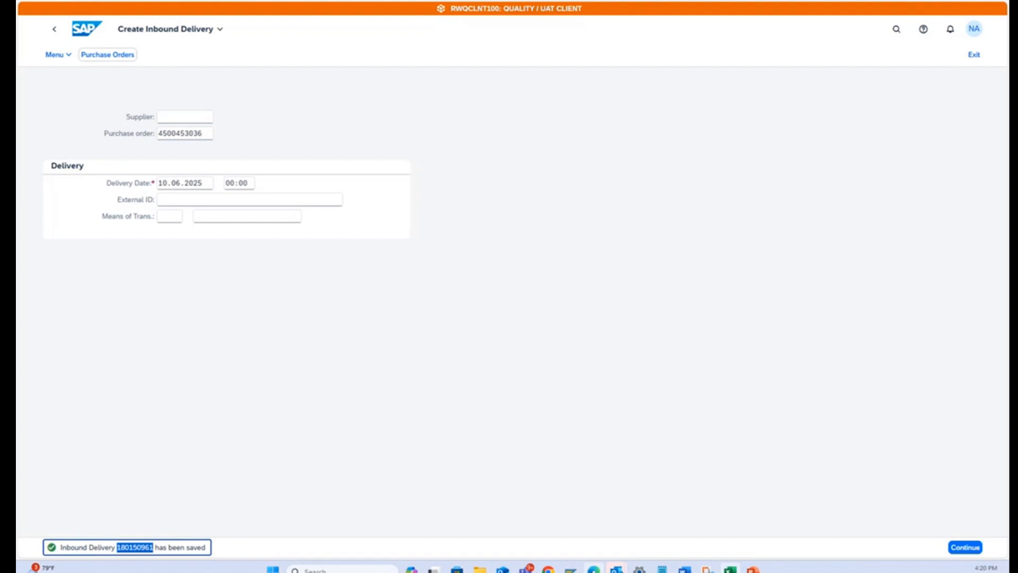
click(730, 569)
click(435, 252)
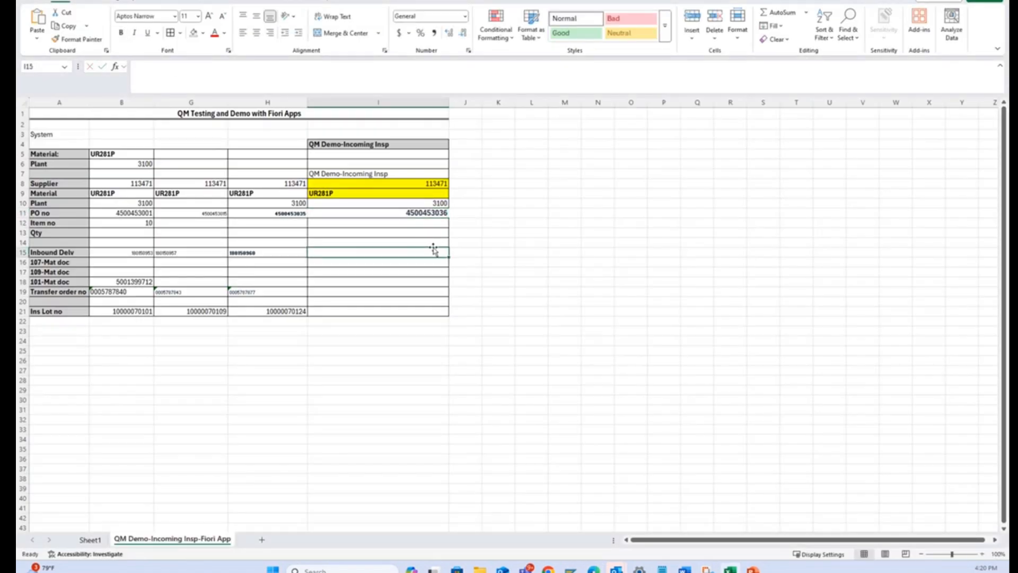
key(ctrl+v)
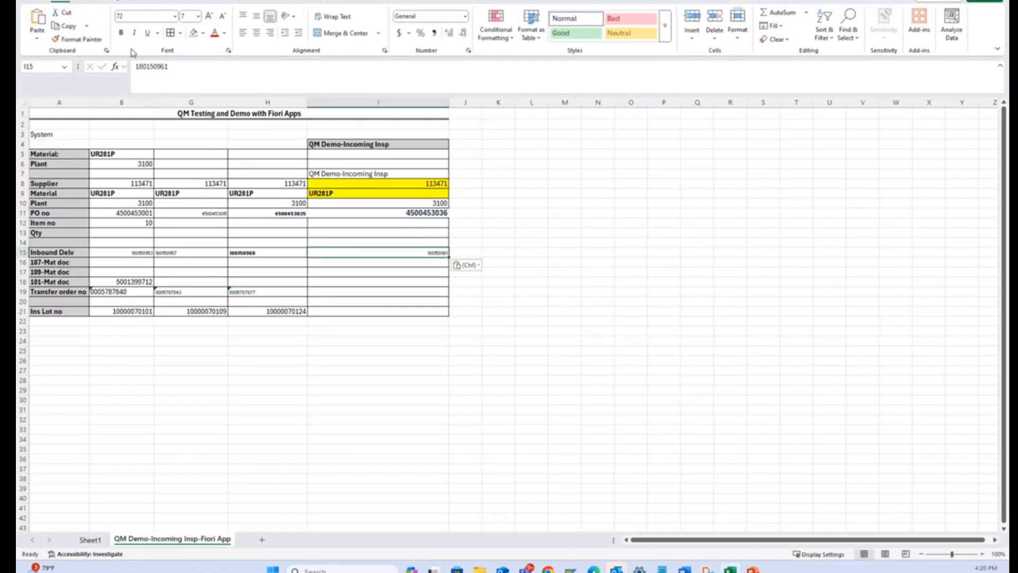
Enlarge and bold the inbound delivery number in cell I15, and switch back to SAP.
click(199, 16)
click(192, 67)
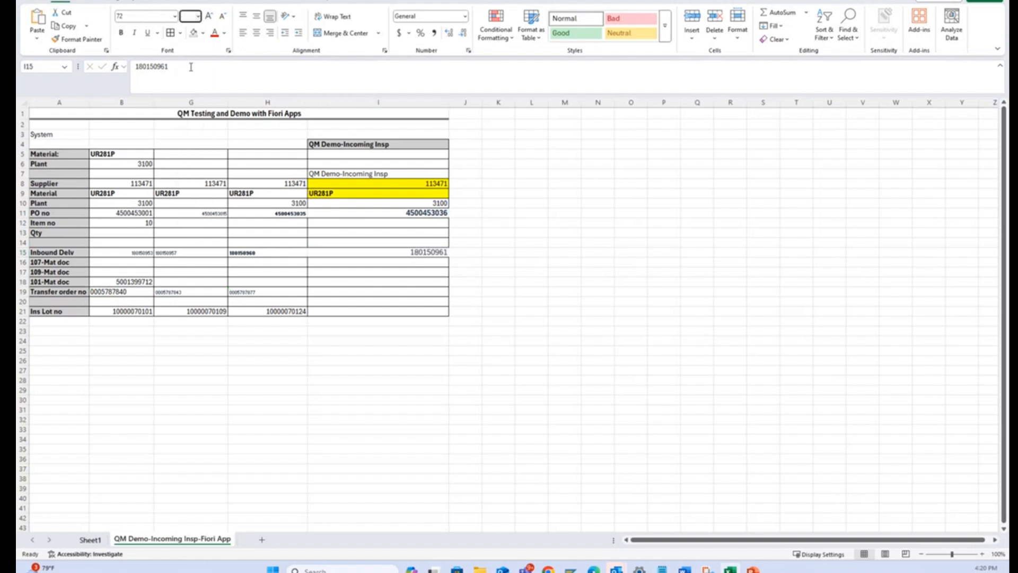
click(122, 33)
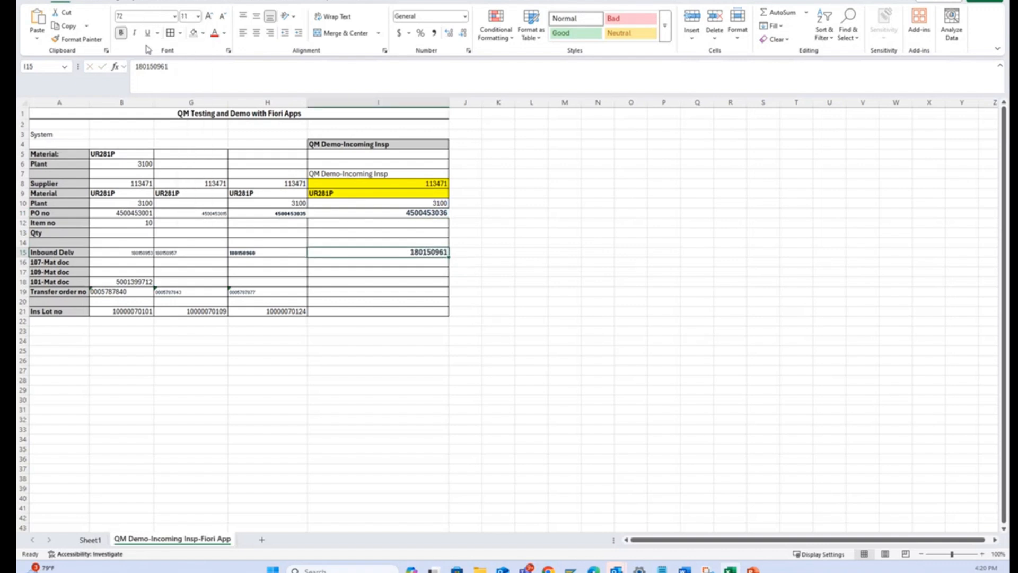
click(402, 214)
key(alt+Tab)
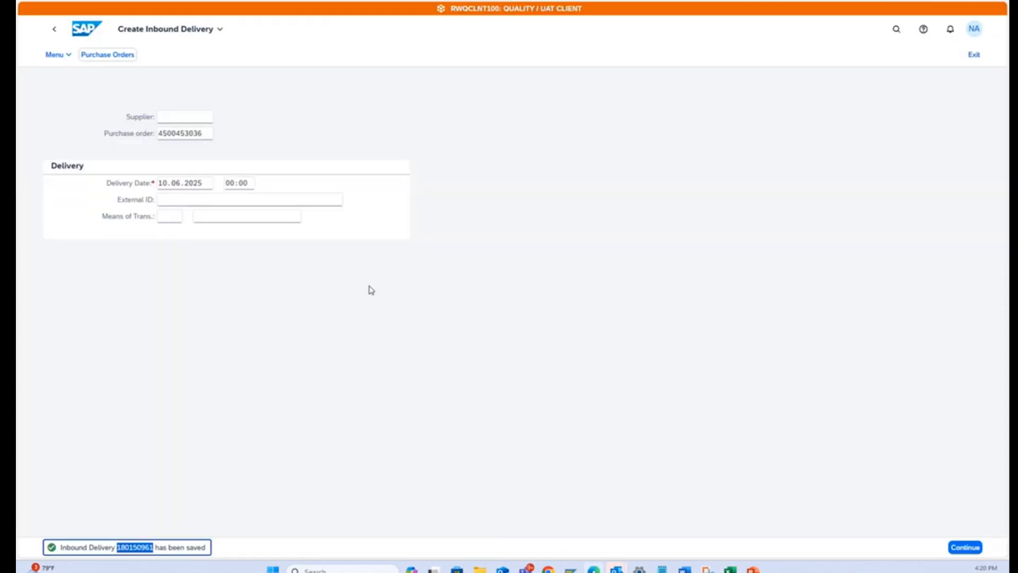
Open the Goods Movement app from the home page and keep Goods Receipt with Purchase Order as the reference.
click(84, 30)
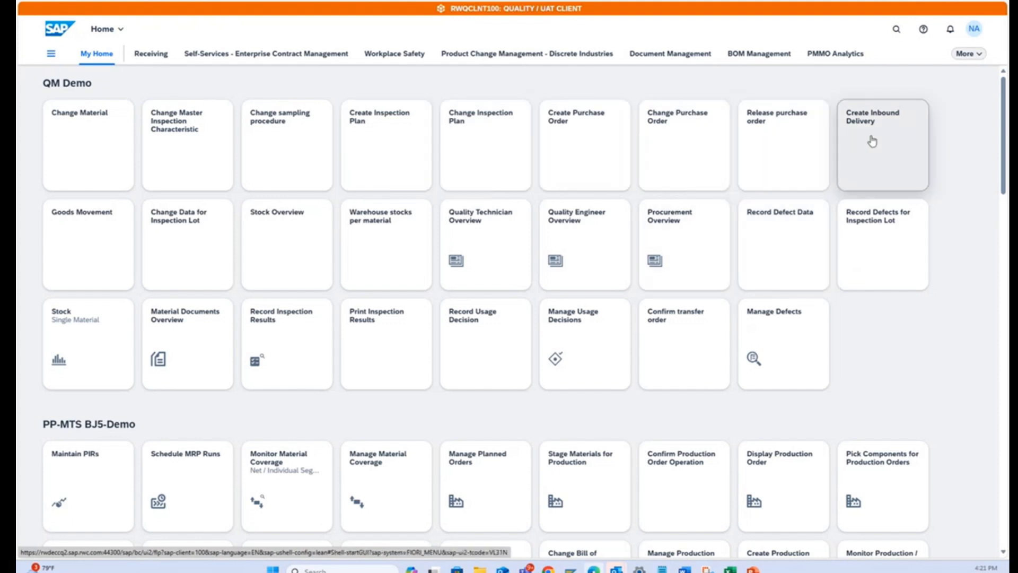
click(220, 174)
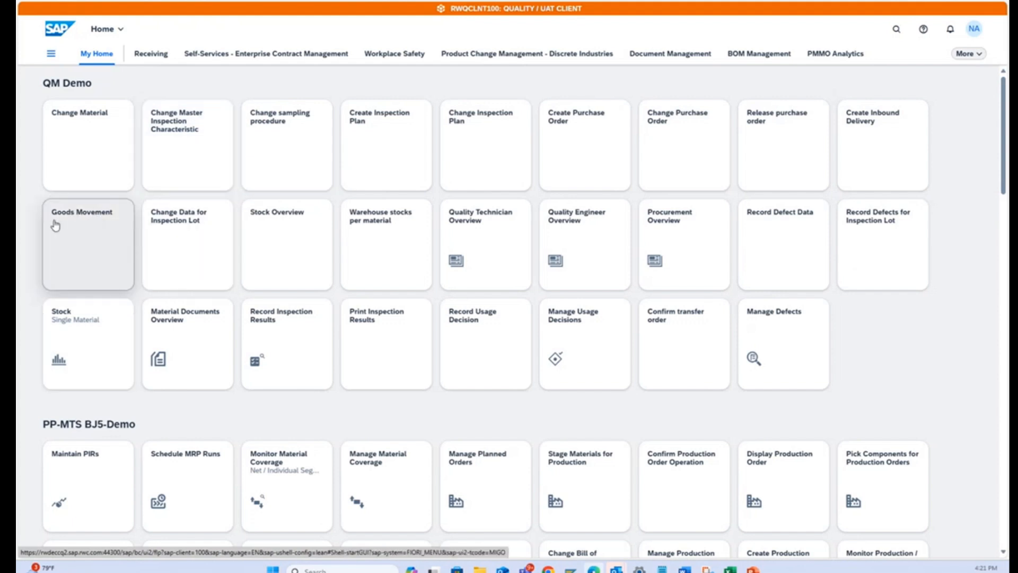
click(96, 248)
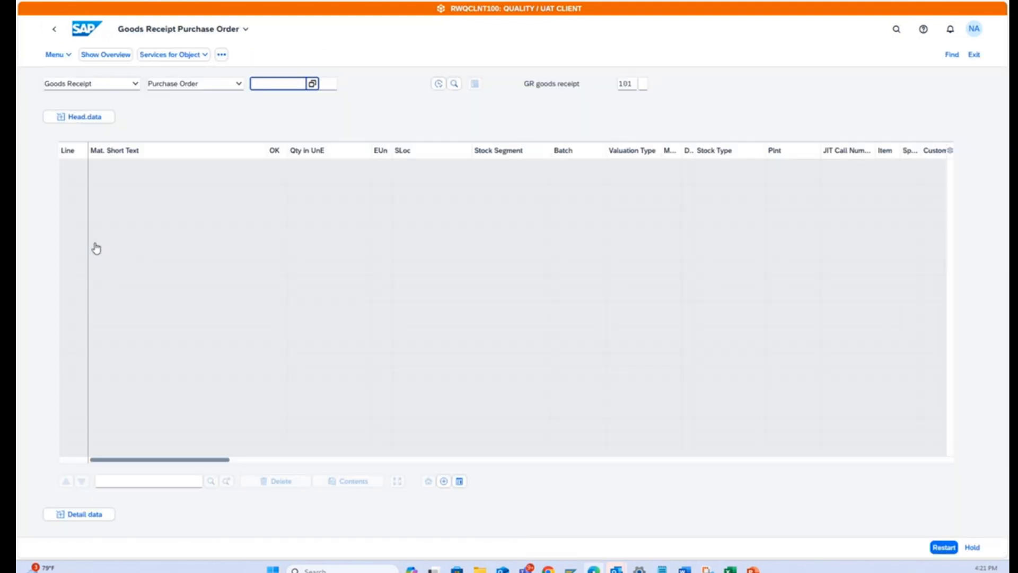
click(136, 85)
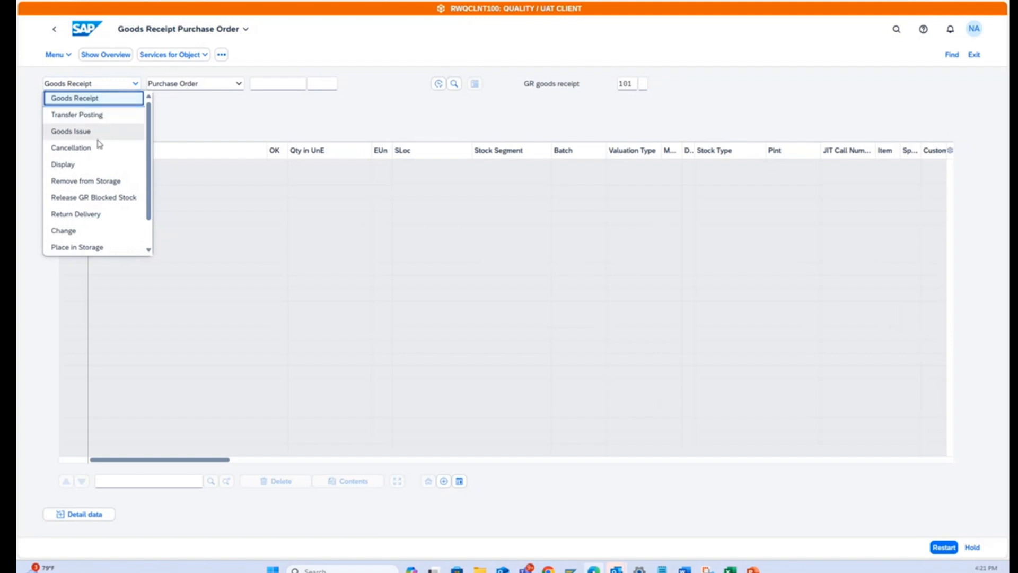
click(134, 85)
click(135, 85)
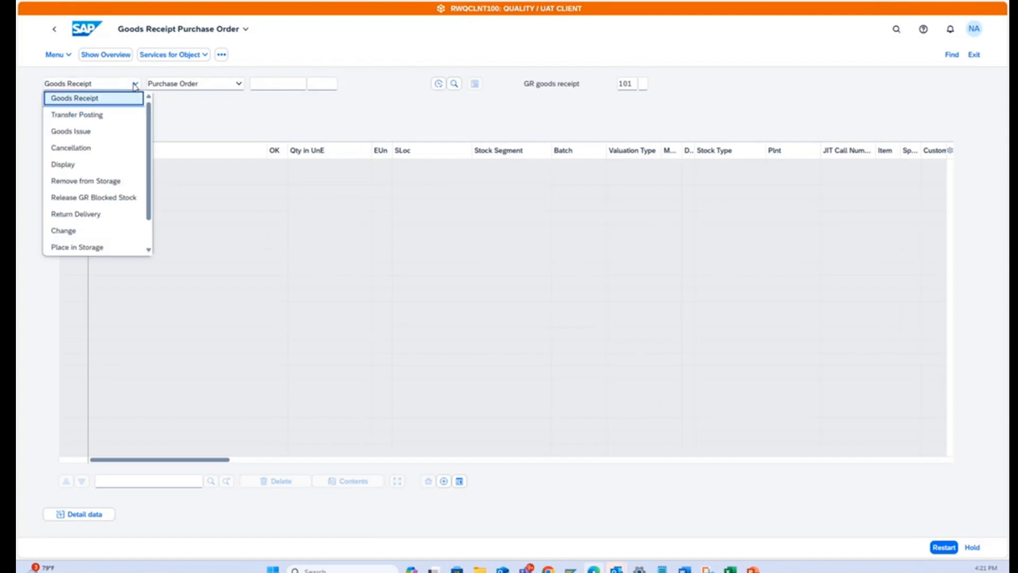
click(134, 85)
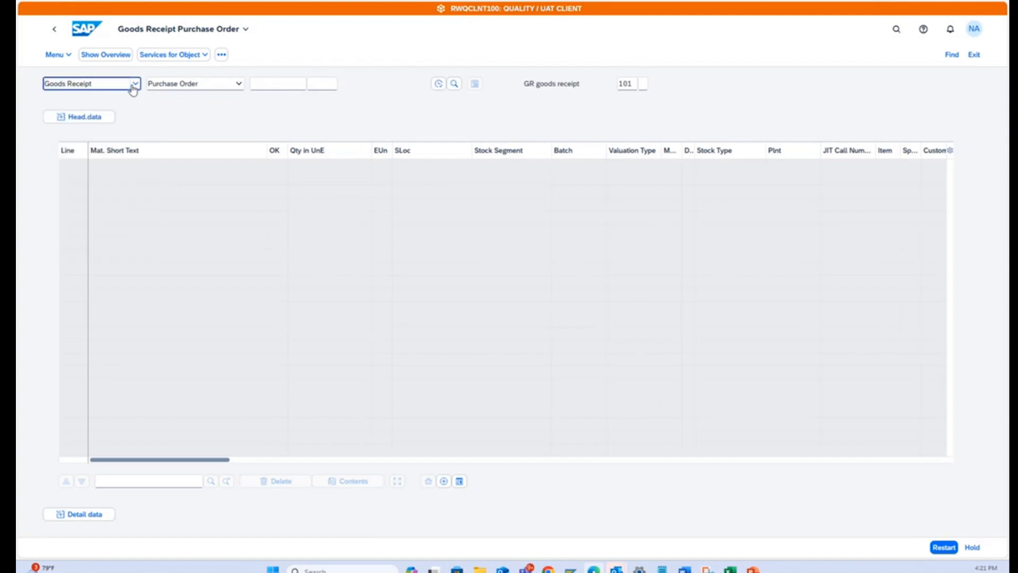
click(239, 86)
click(210, 183)
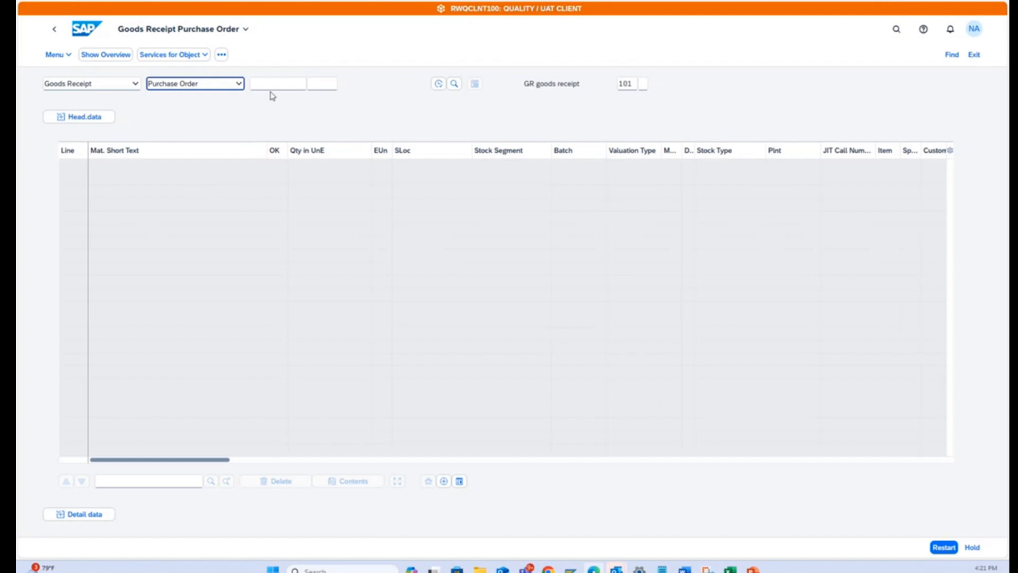
Load the purchase order into the goods receipt, using its number copied from cell I11 of the Excel tracking sheet.
click(268, 86)
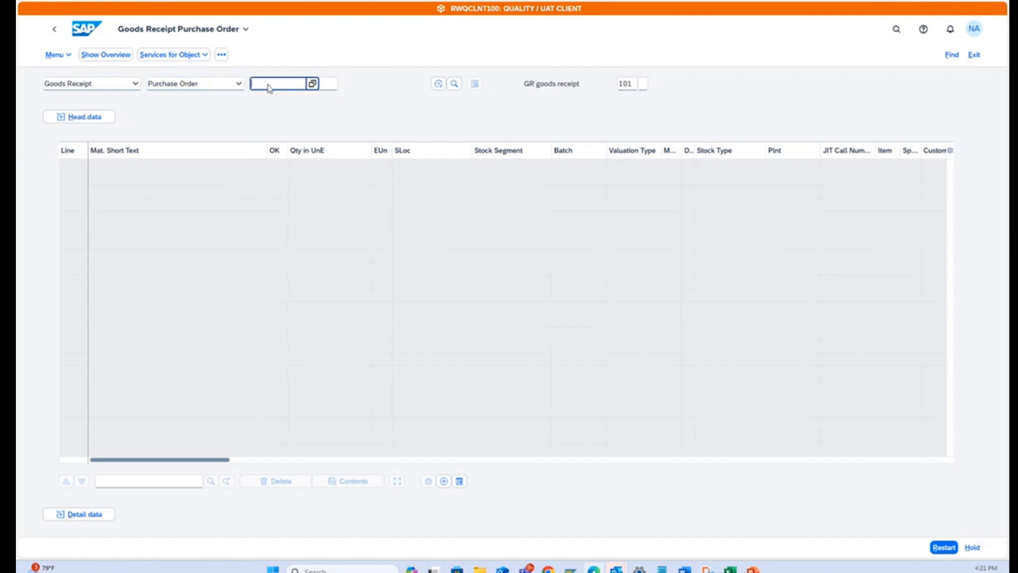
key(alt+Tab)
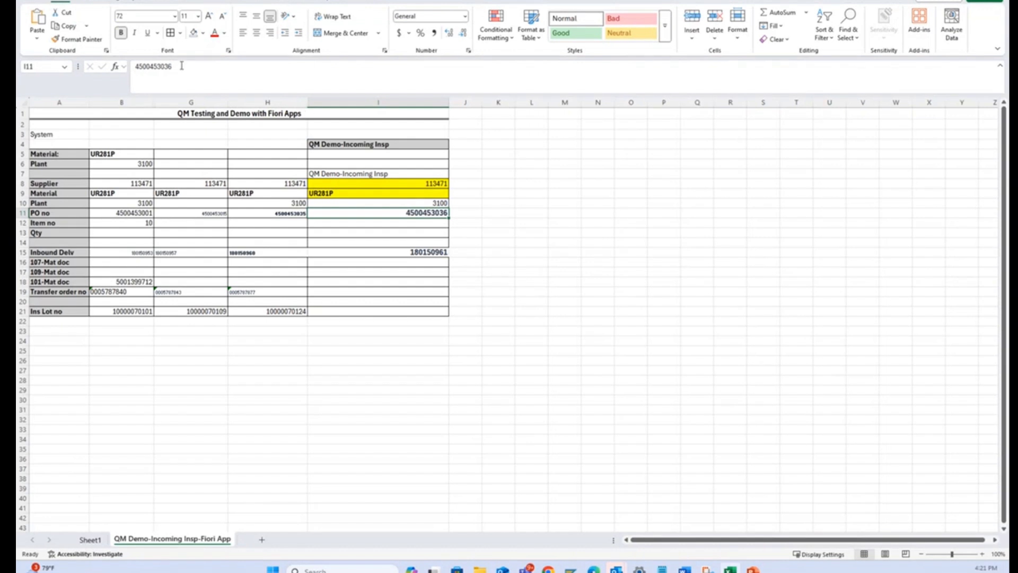
drag(181, 65, 108, 73)
key(ctrl+c)
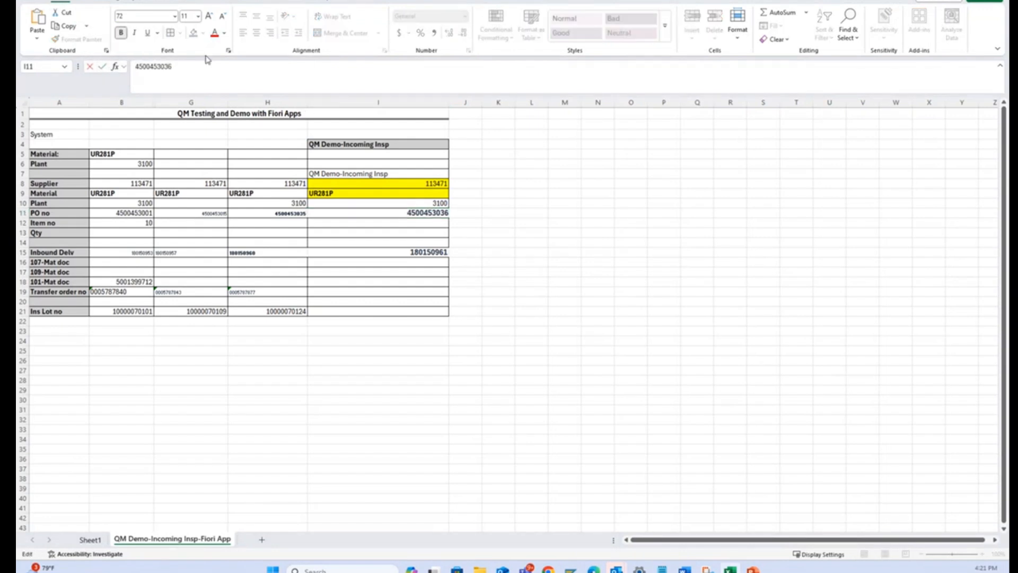
key(alt+Tab)
key(ctrl+v)
key(Return)
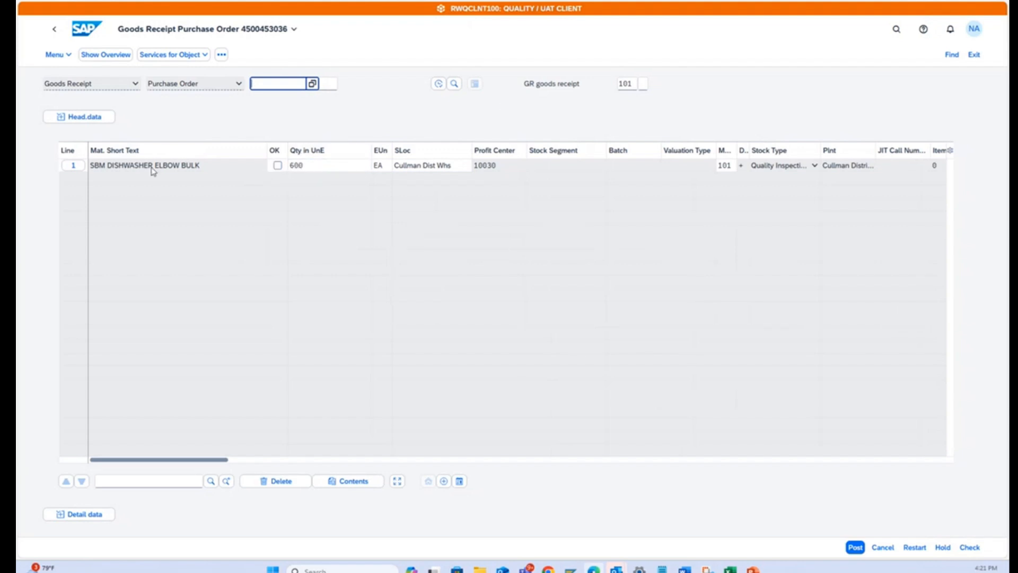
Mark the SBM DISHWASHER ELBOW BULK line as OK, check the goods receipt, and post it.
click(277, 167)
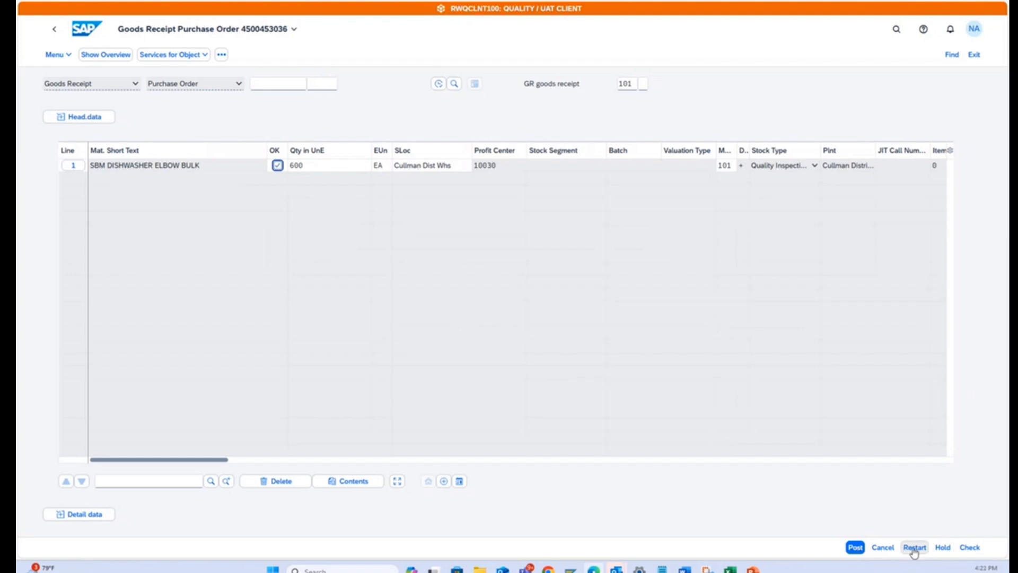
click(969, 547)
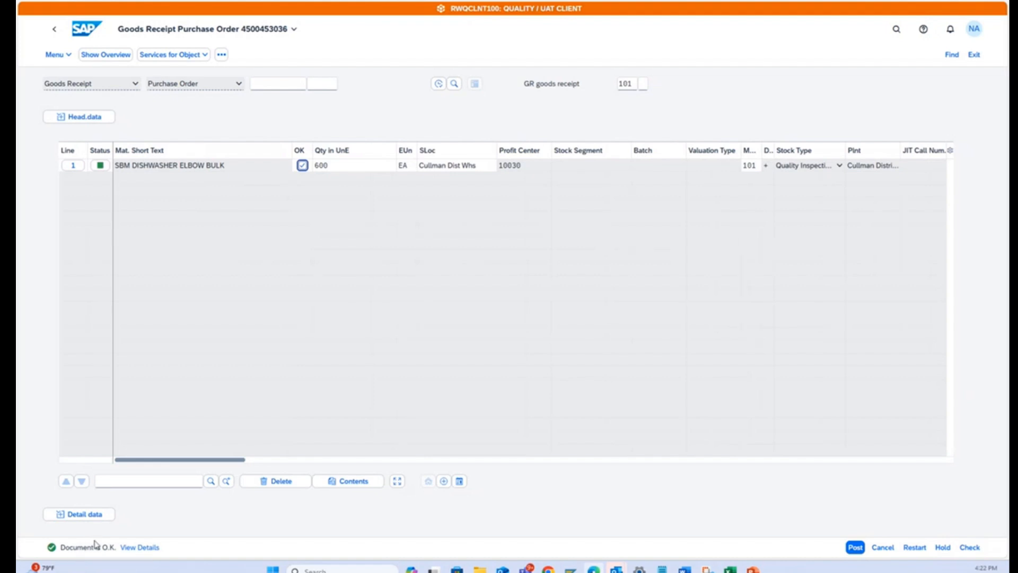
click(322, 167)
click(855, 548)
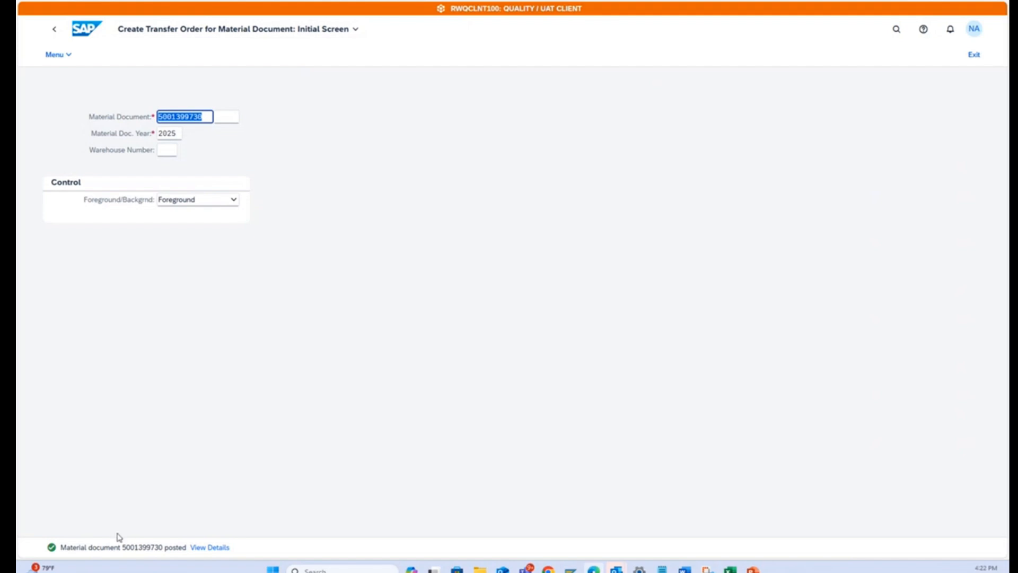
Create the transfer order for the posted material document, leaving the inspection sample quantity in the GR area.
click(423, 365)
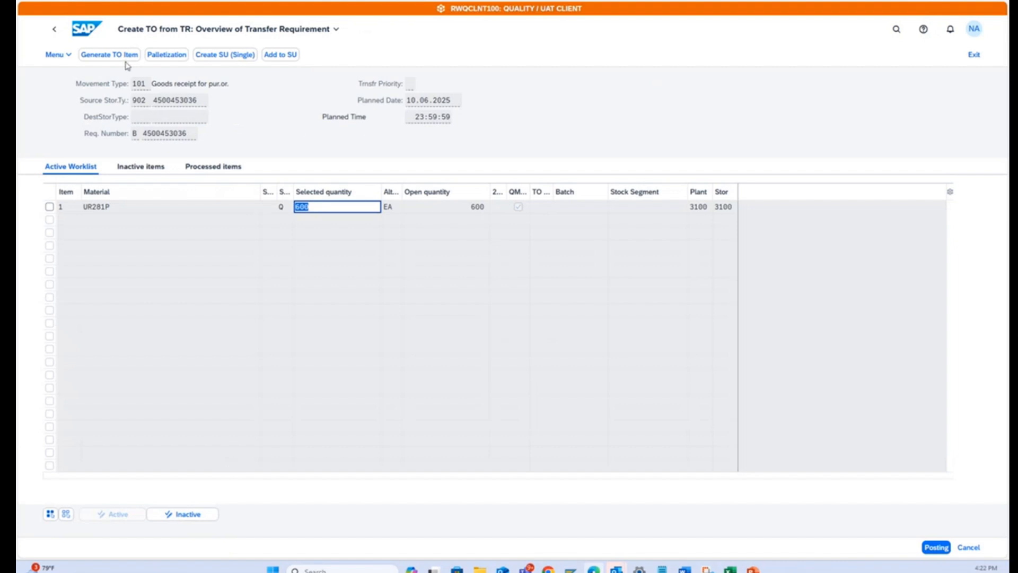
click(936, 545)
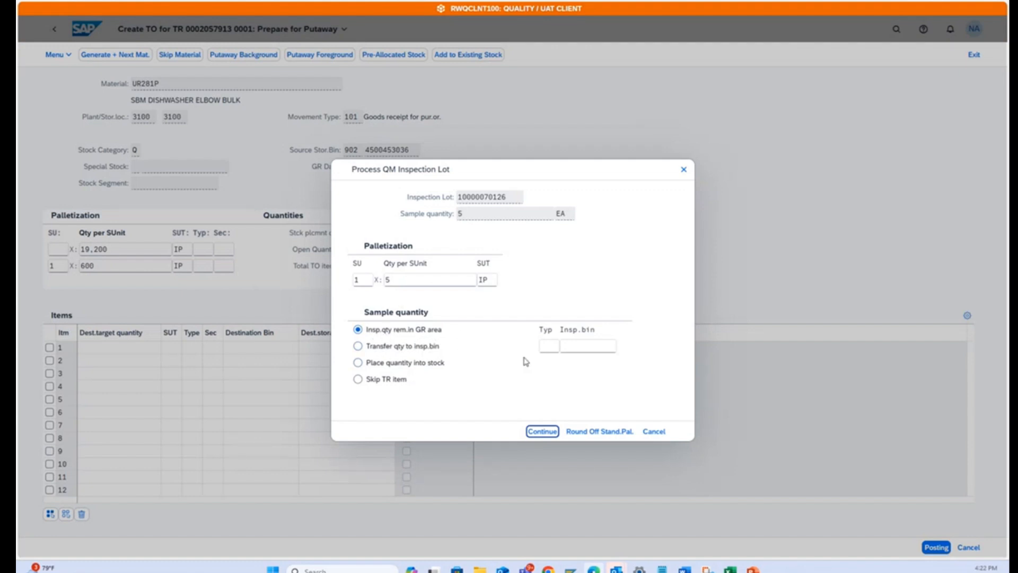
click(542, 431)
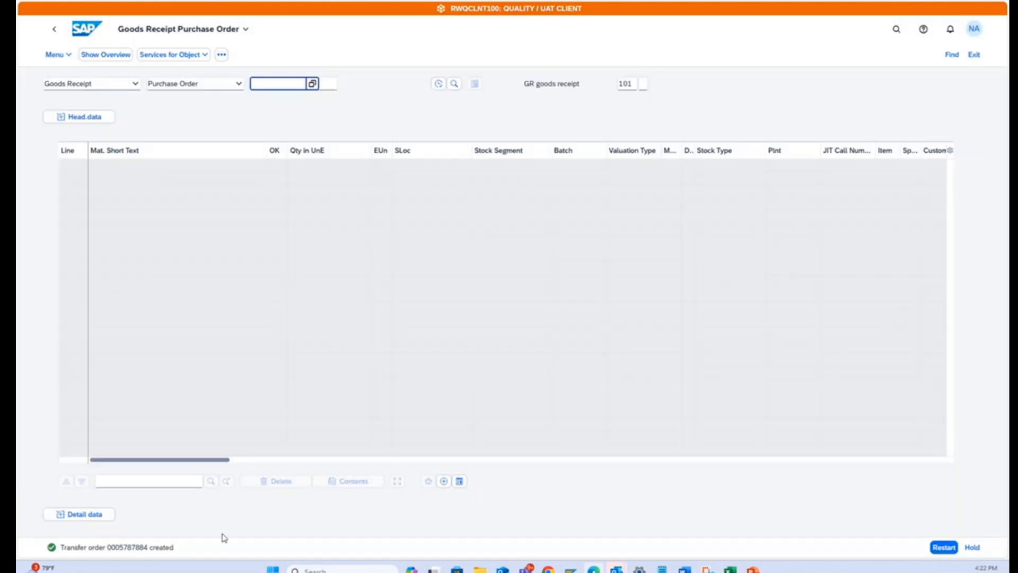
Copy the new transfer order's number and switch to the Excel tracking sheet.
click(125, 551)
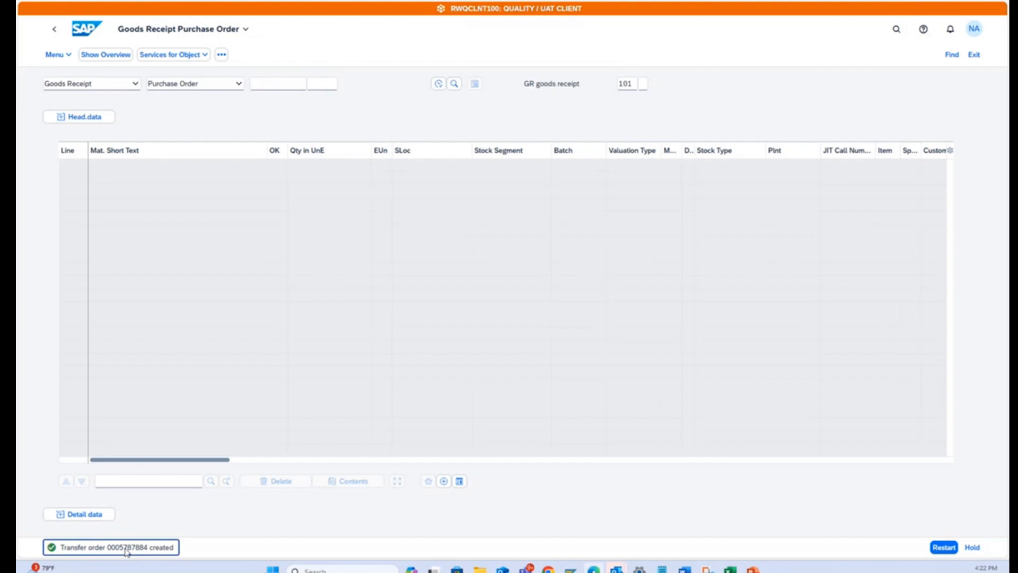
double_click(128, 552)
key(ctrl+c)
key(alt+Tab)
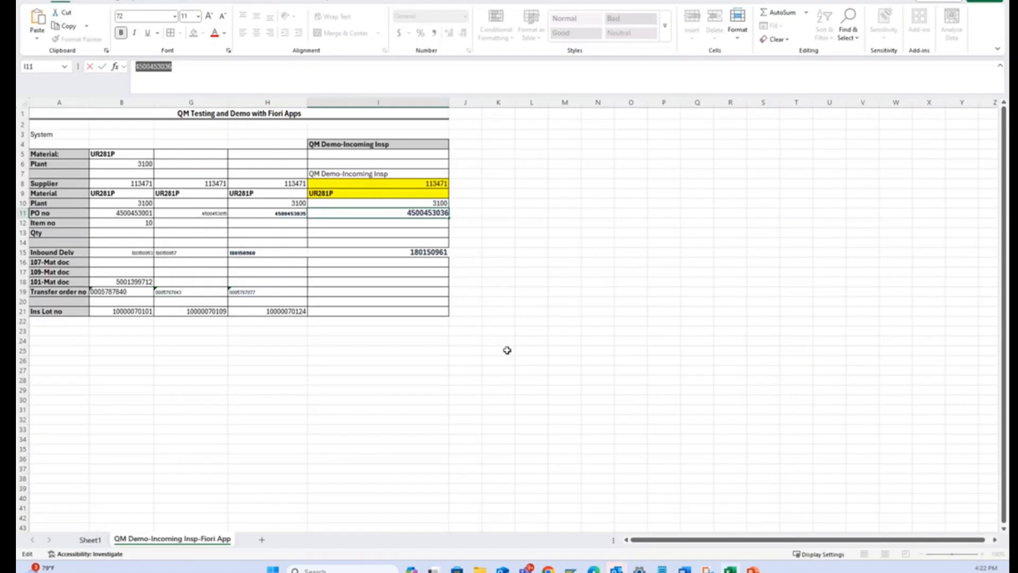
Enter the copied transfer order number as text in cell I19 of the Transfer order no row, and return to SAP.
click(414, 281)
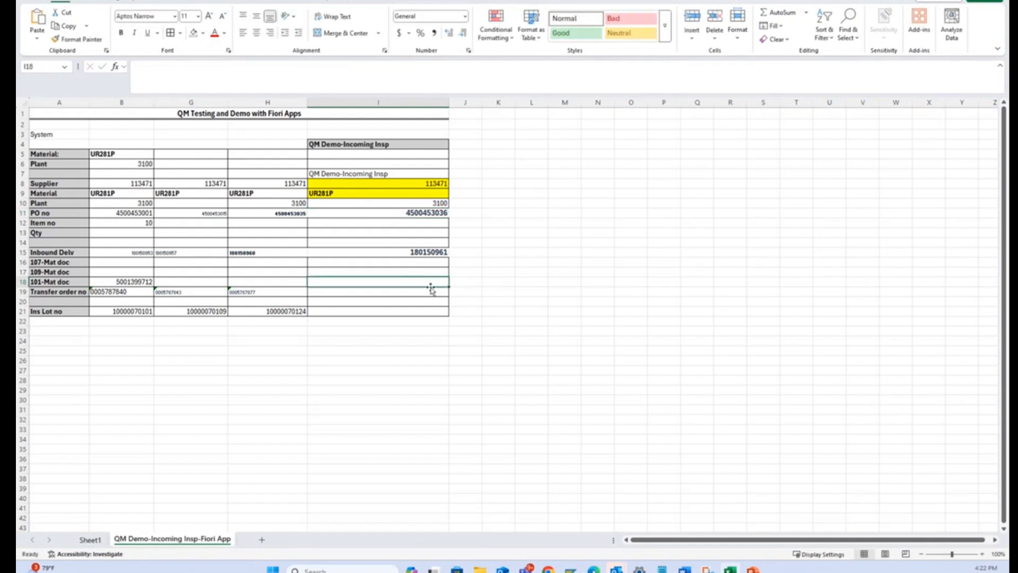
click(424, 299)
double_click(430, 292)
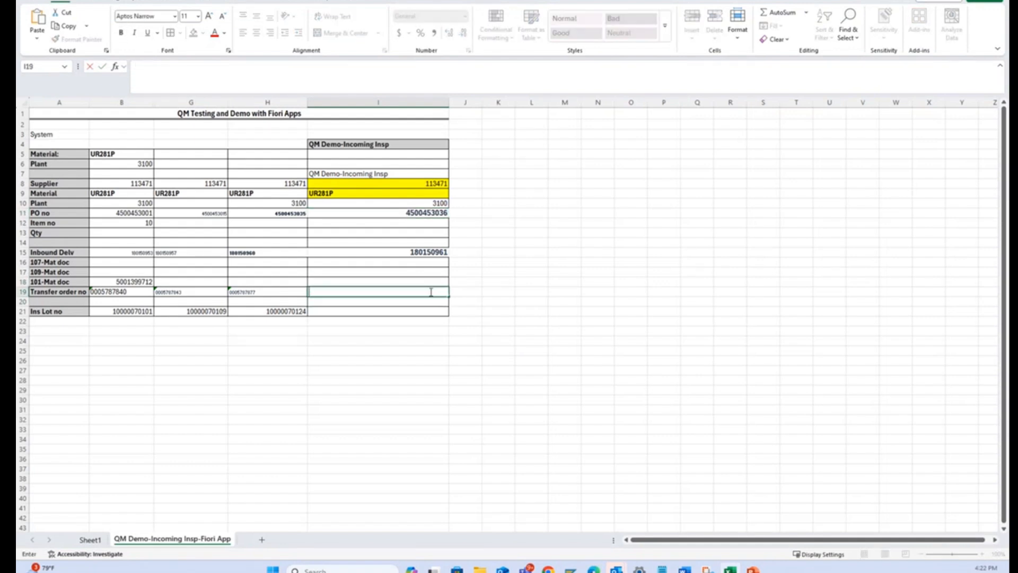
key(ctrl+v)
key(BackSpace)
key(BackSpace)
key(BackSpace)
key(BackSpace)
key(BackSpace)
key(BackSpace)
key(BackSpace)
key(BackSpace)
key(BackSpace)
text(')
key(ctrl+v)
key(Return)
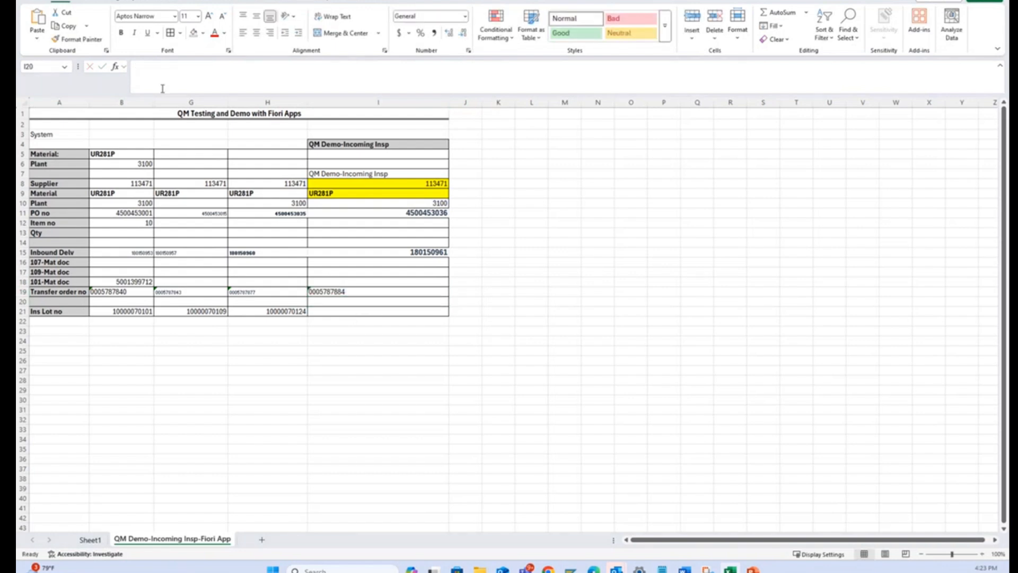
key(alt+Tab)
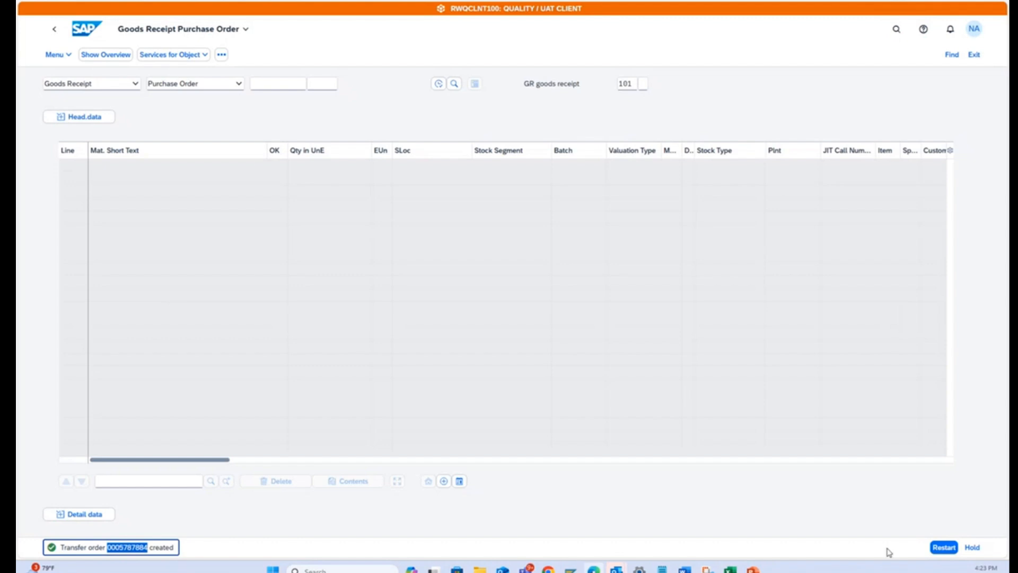
Display the stock overview for material UR281P in plant 3100 to check its quality inspection stock, and return to the home page.
click(488, 363)
click(89, 30)
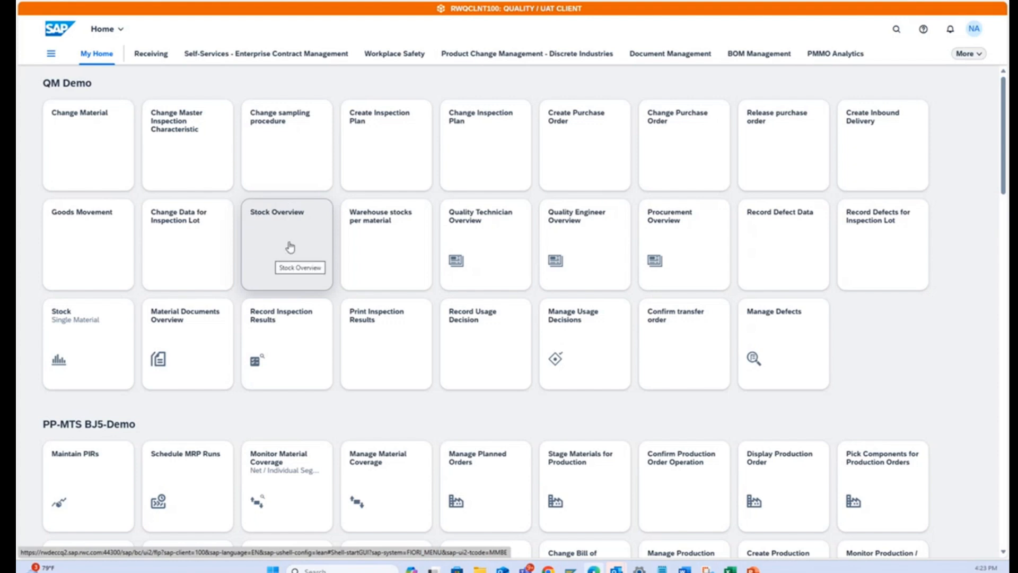
click(285, 224)
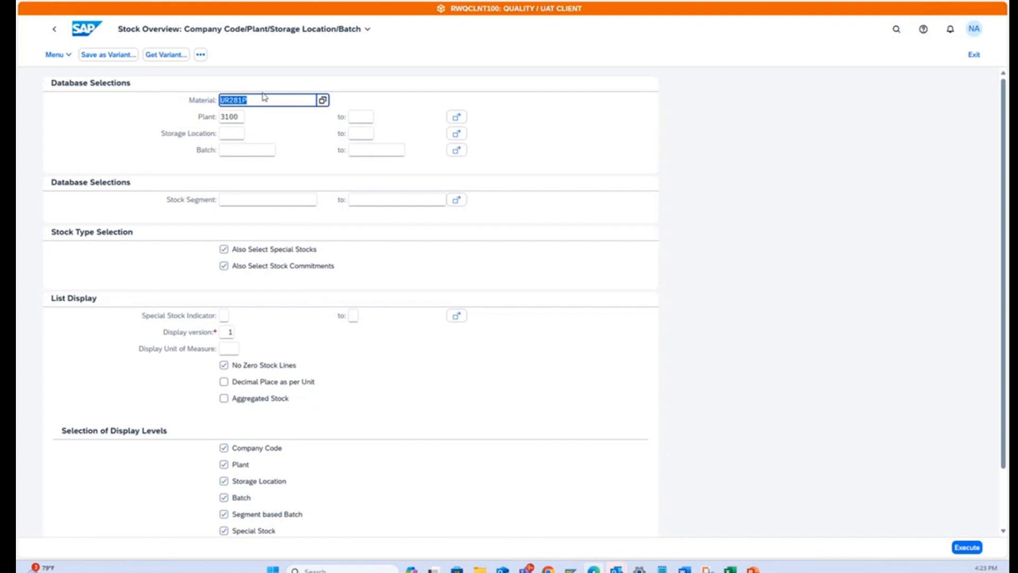
click(259, 104)
click(970, 548)
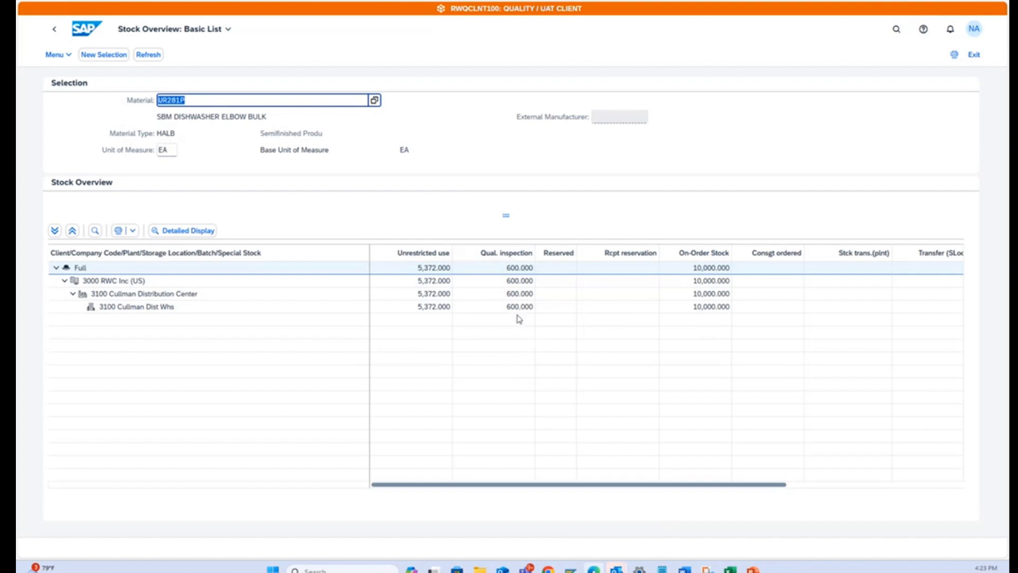
click(85, 29)
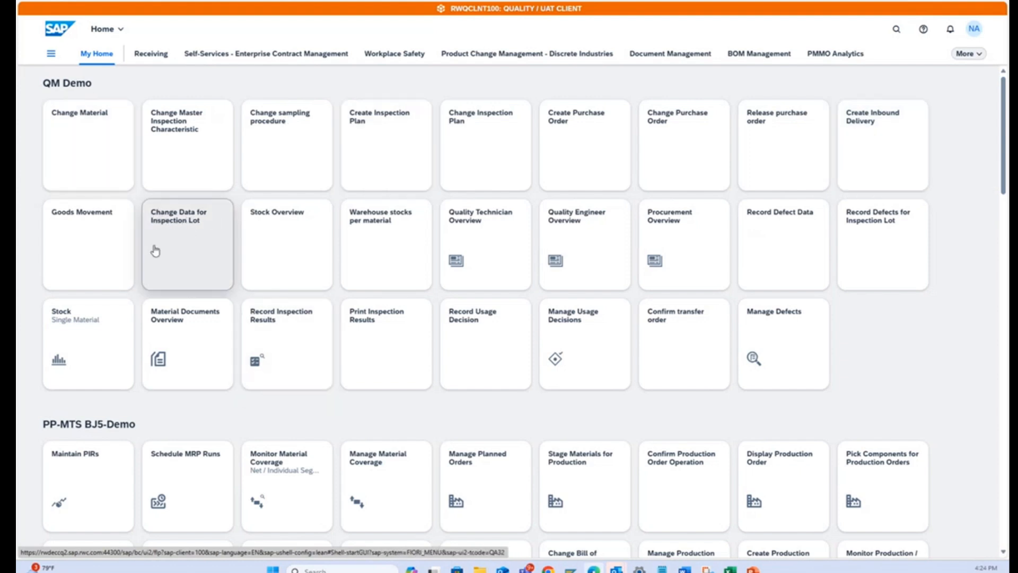
List all inspection lots for material UR281P in plant 3100, including those that already have a usage decision.
click(188, 224)
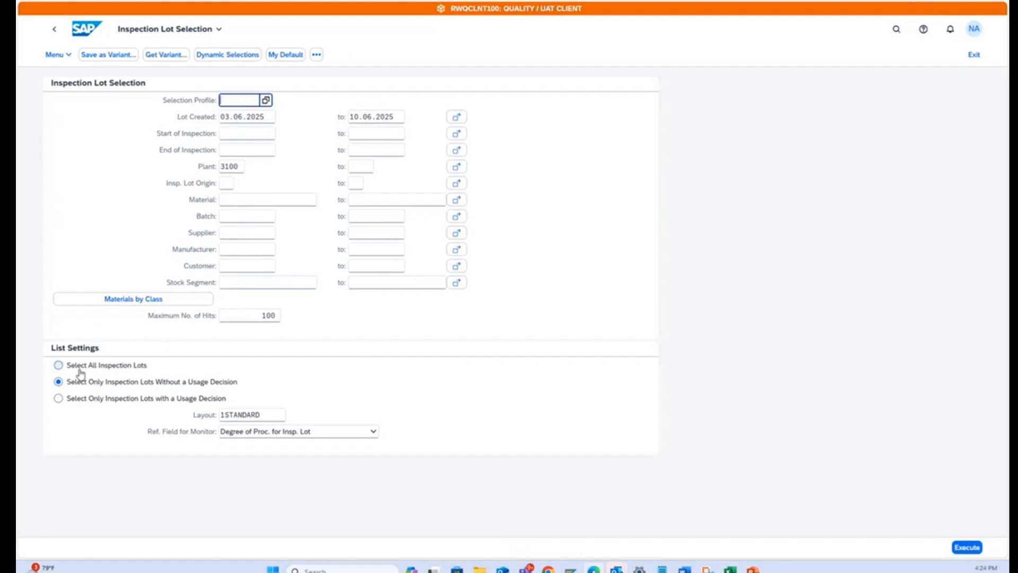
click(59, 366)
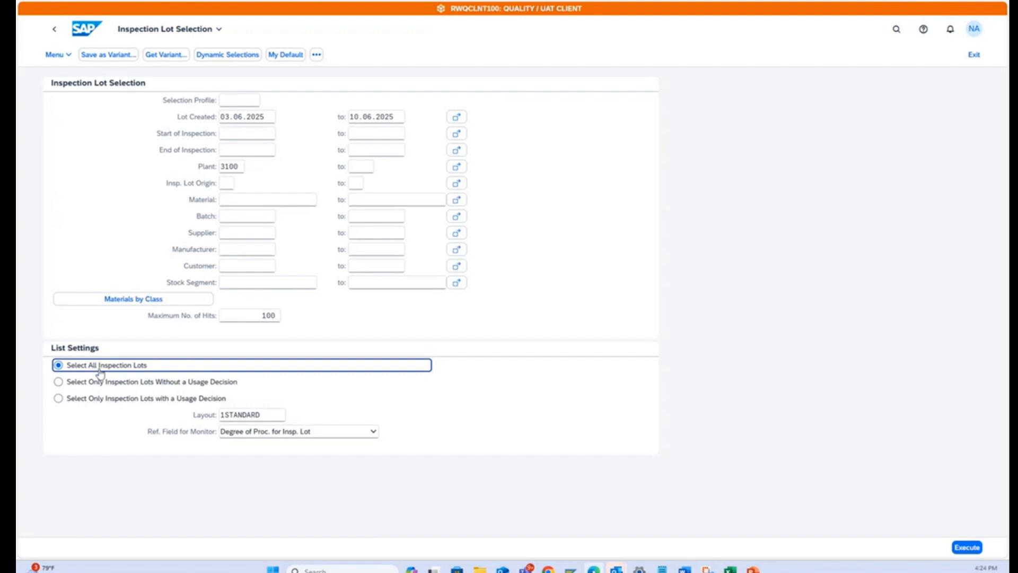
click(236, 203)
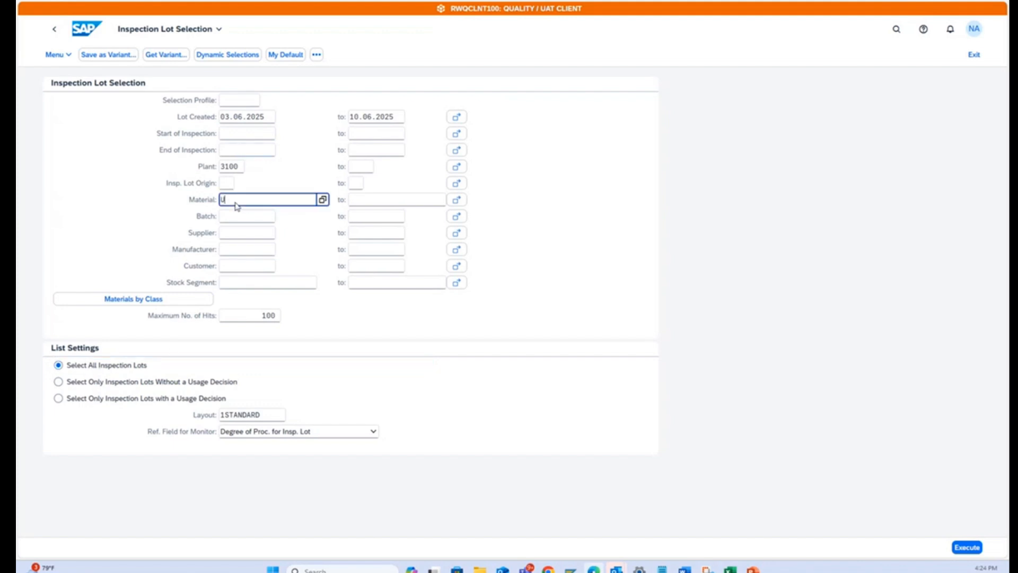
text(UR)
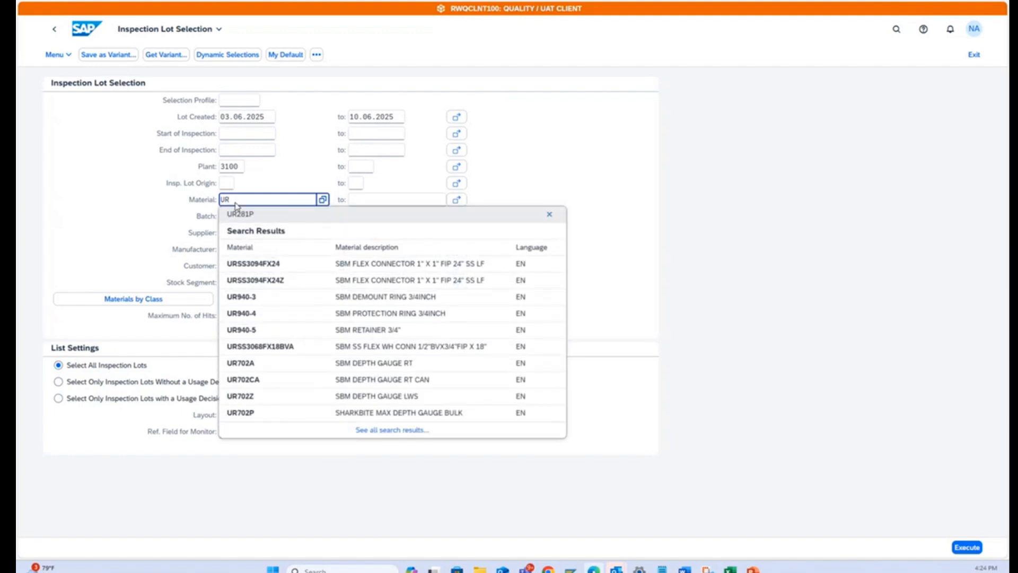
click(239, 214)
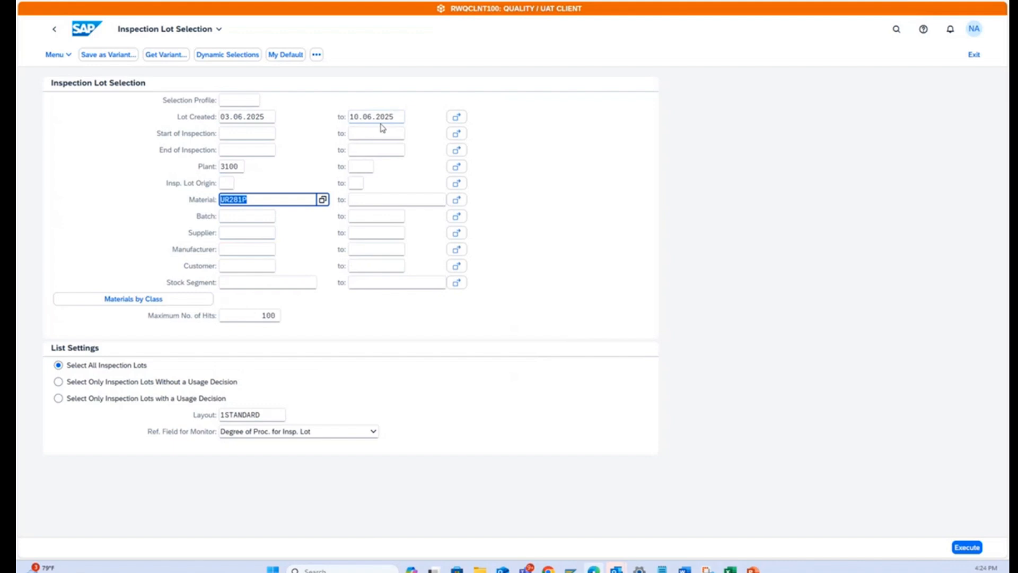
click(966, 546)
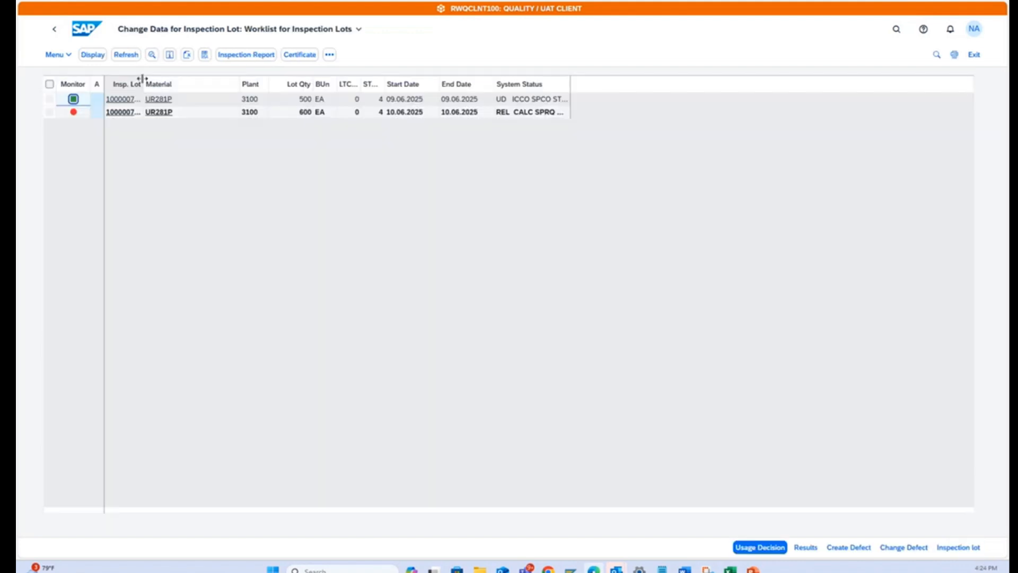
Apply the NAY LAYOUT QM layout to the inspection lot worklist, select the 600 EA lot, and widen the Inspection Lot column.
drag(142, 78, 190, 79)
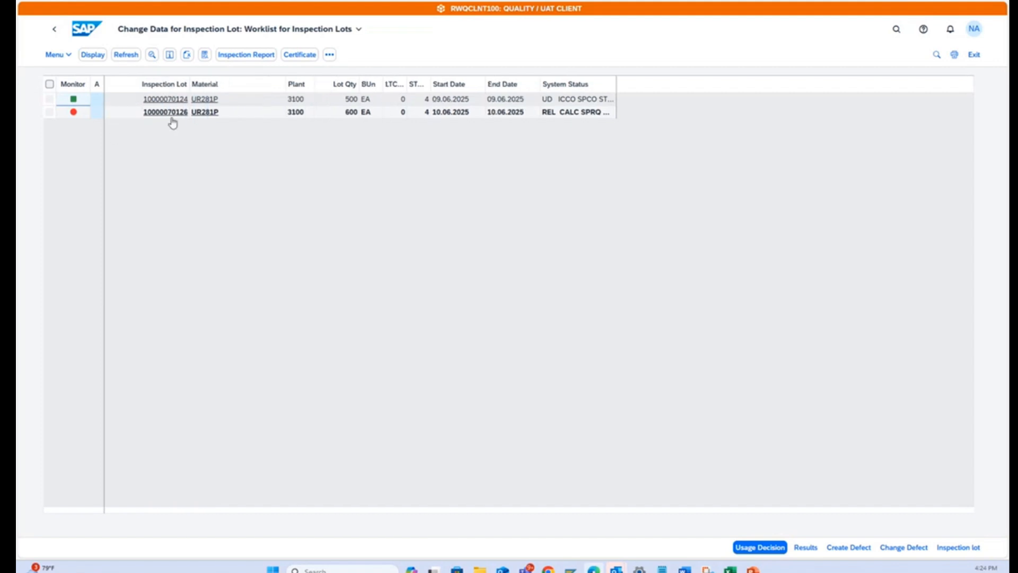
click(50, 114)
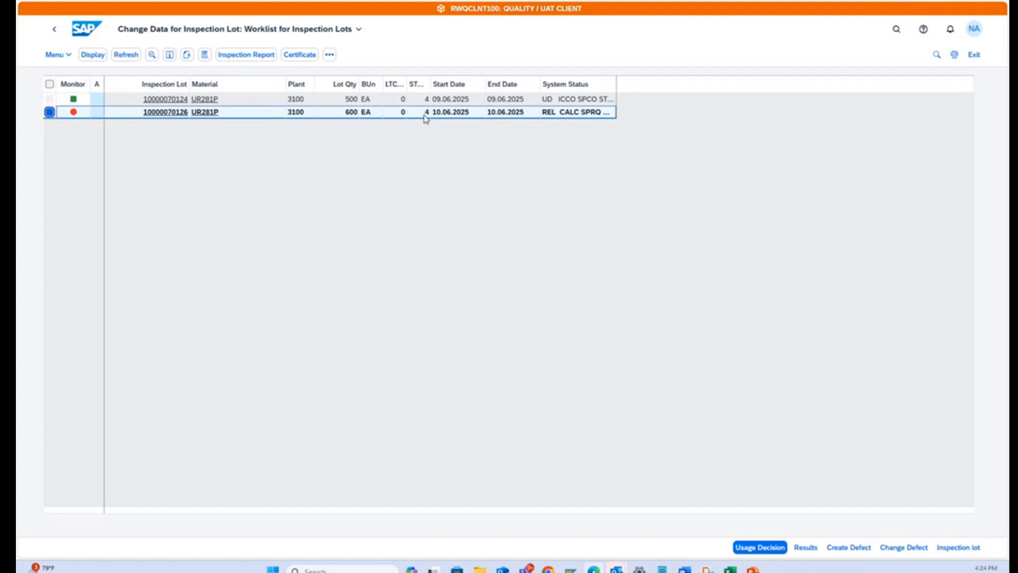
click(330, 55)
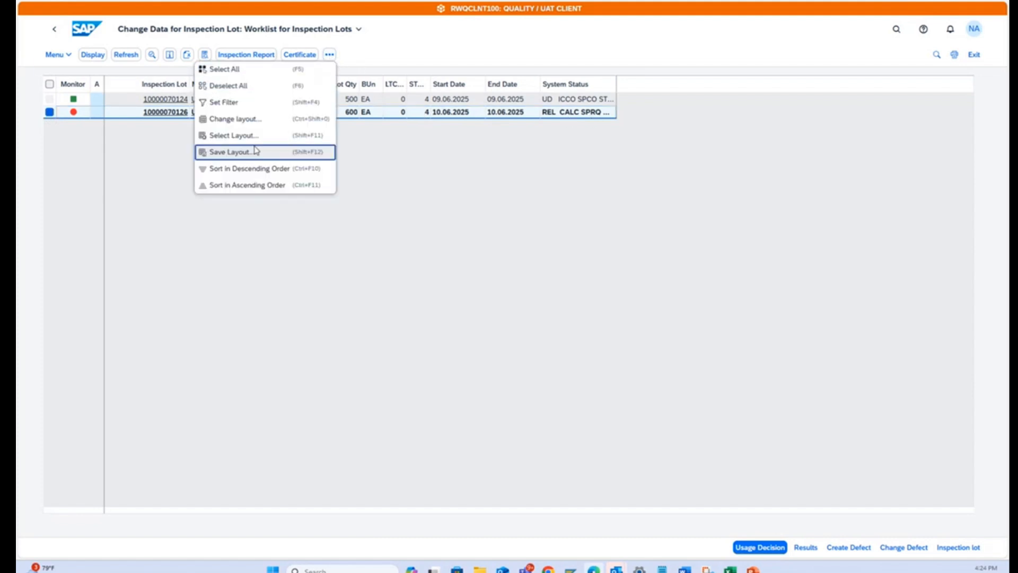
click(252, 137)
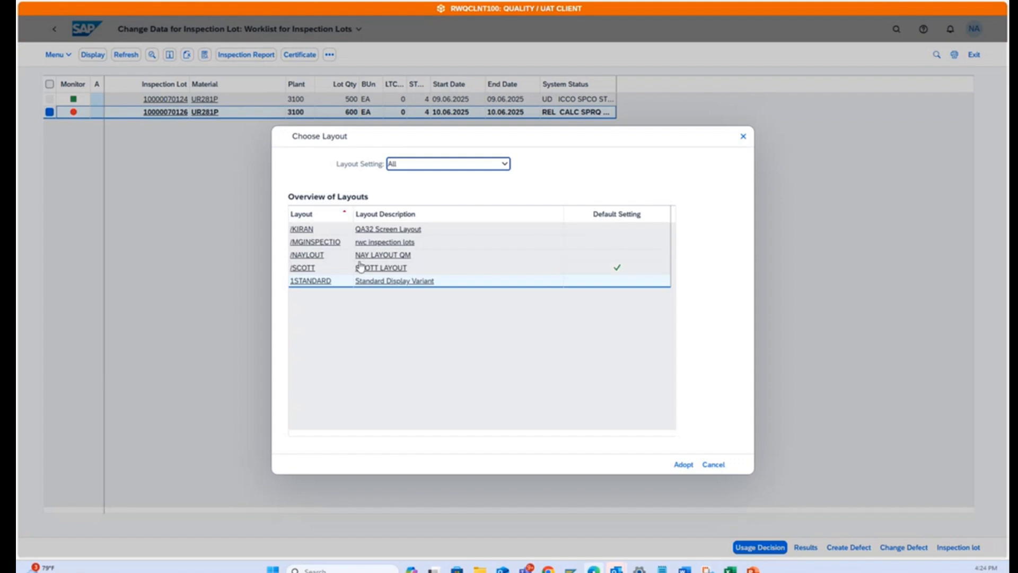
click(392, 258)
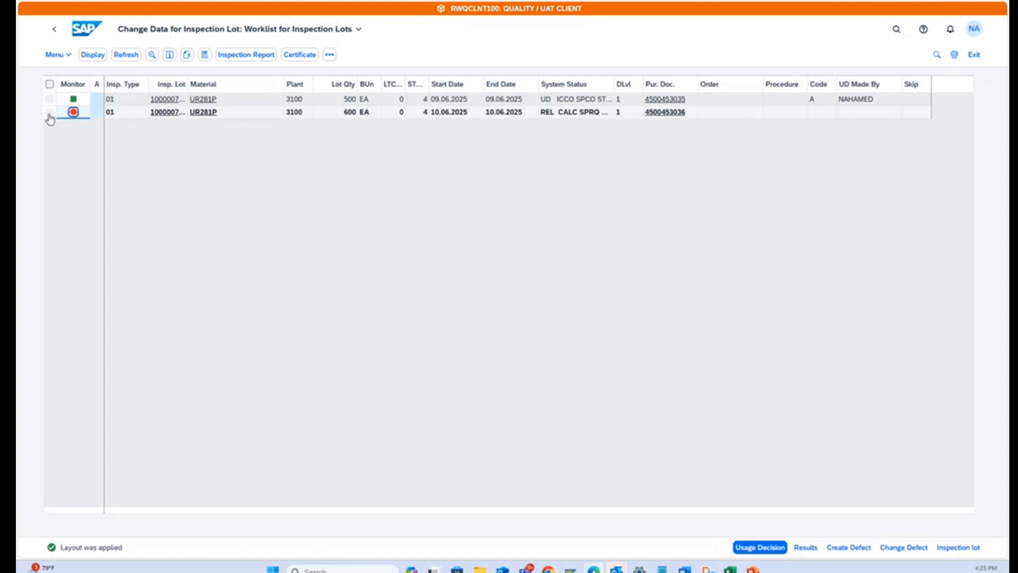
click(49, 113)
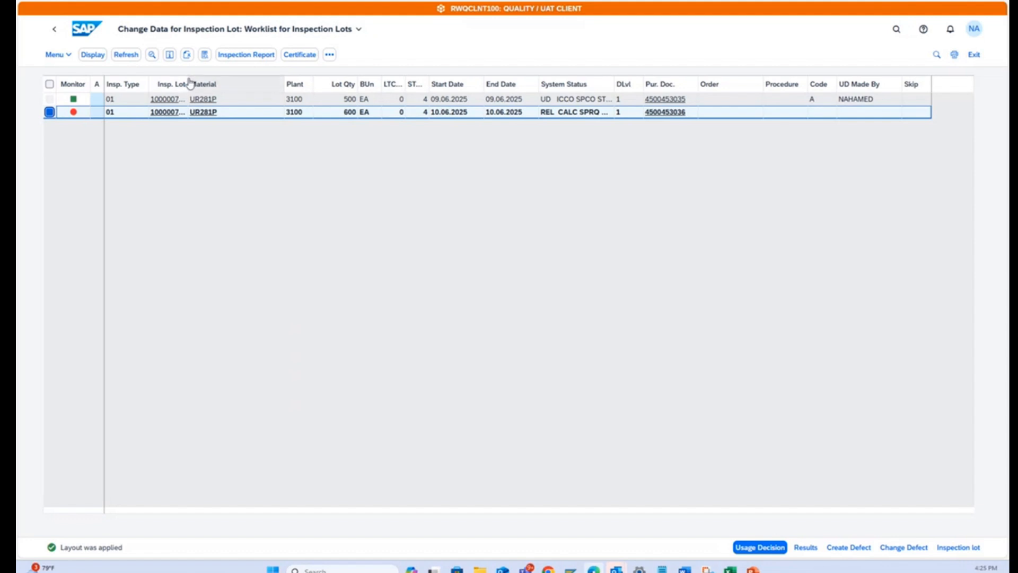
drag(187, 78, 249, 79)
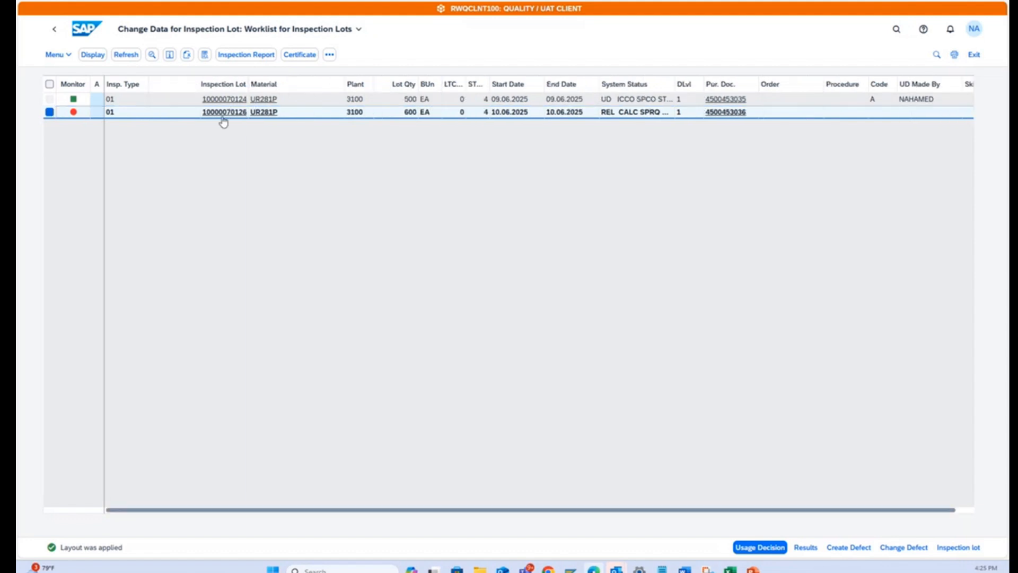
Open the 600 EA inspection lot to copy its lot number, and switch to the Excel tracking sheet.
click(223, 118)
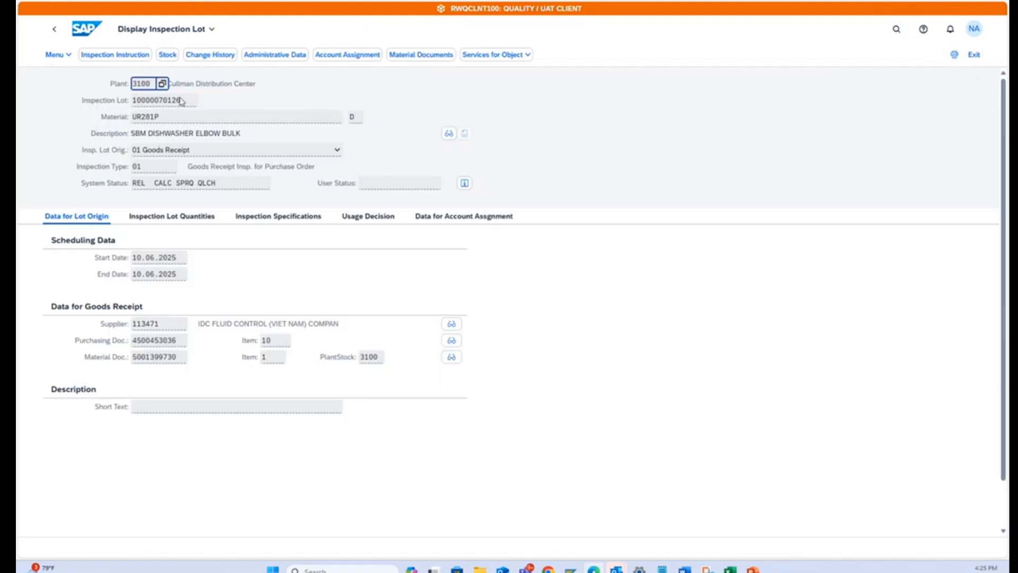
click(179, 104)
double_click(178, 104)
key(ctrl+c)
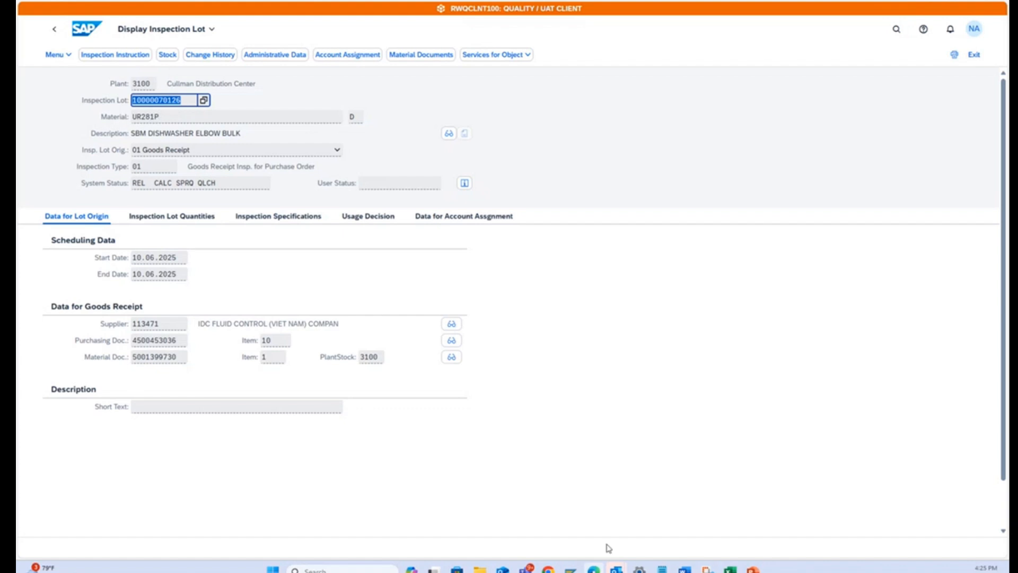
click(730, 569)
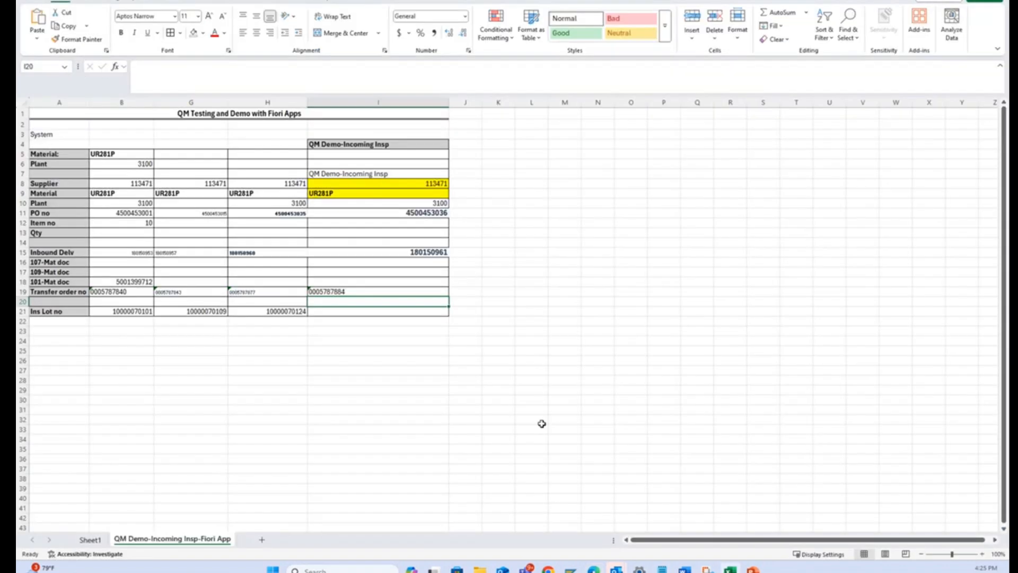
Enter the copied inspection lot number in cell I21 of the Ins Lot no row, and return to SAP.
click(392, 355)
click(365, 311)
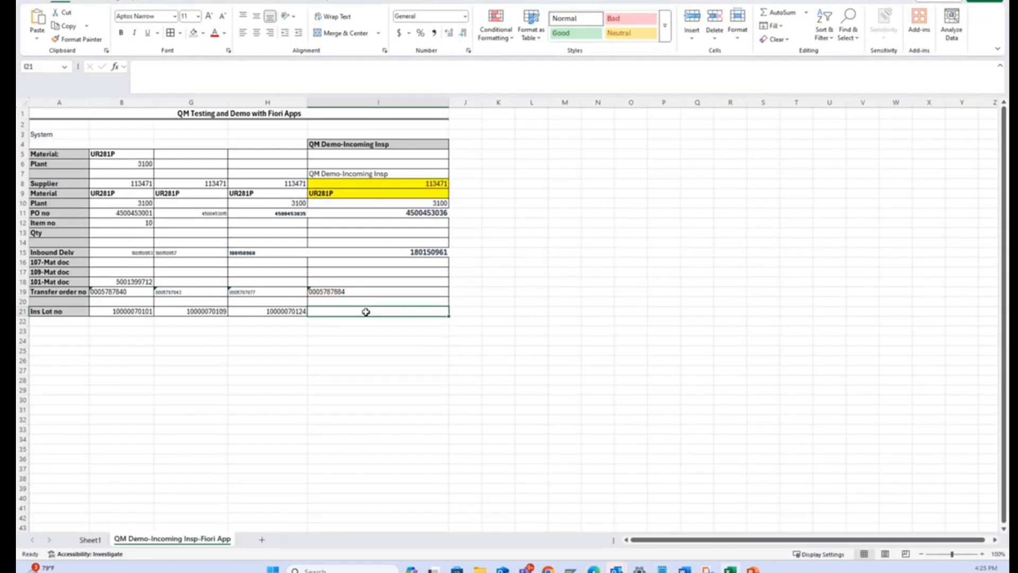
key(ctrl+v)
click(368, 352)
key(alt+Tab)
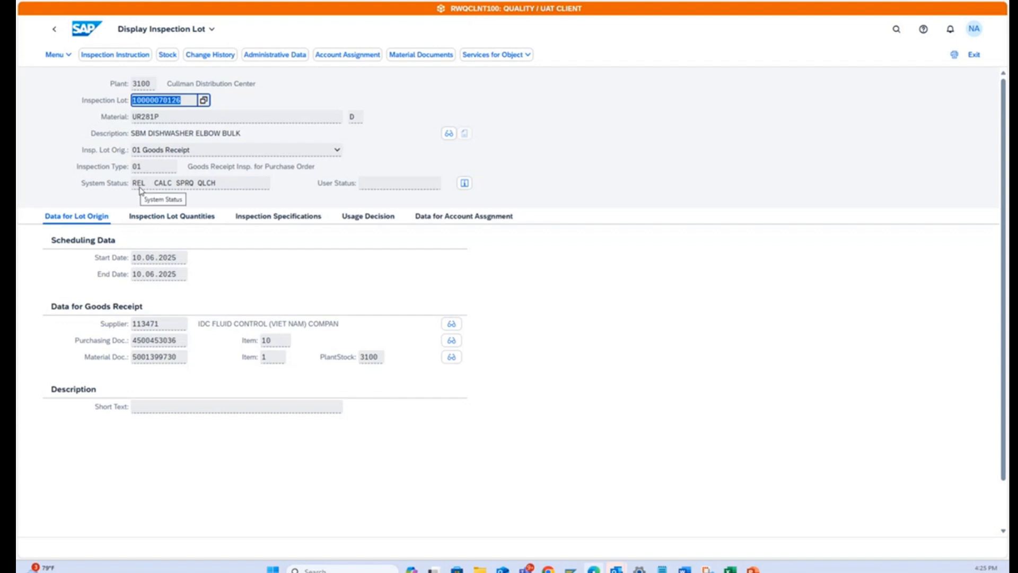
Review the inspection lot's quantities and sample size, and return through the worklist to the home page.
click(164, 225)
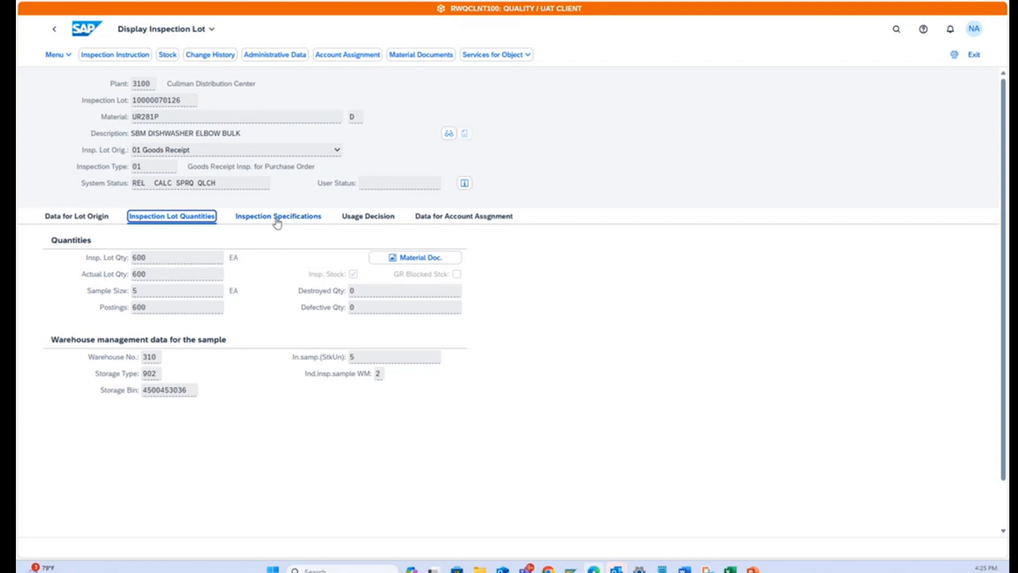
click(55, 31)
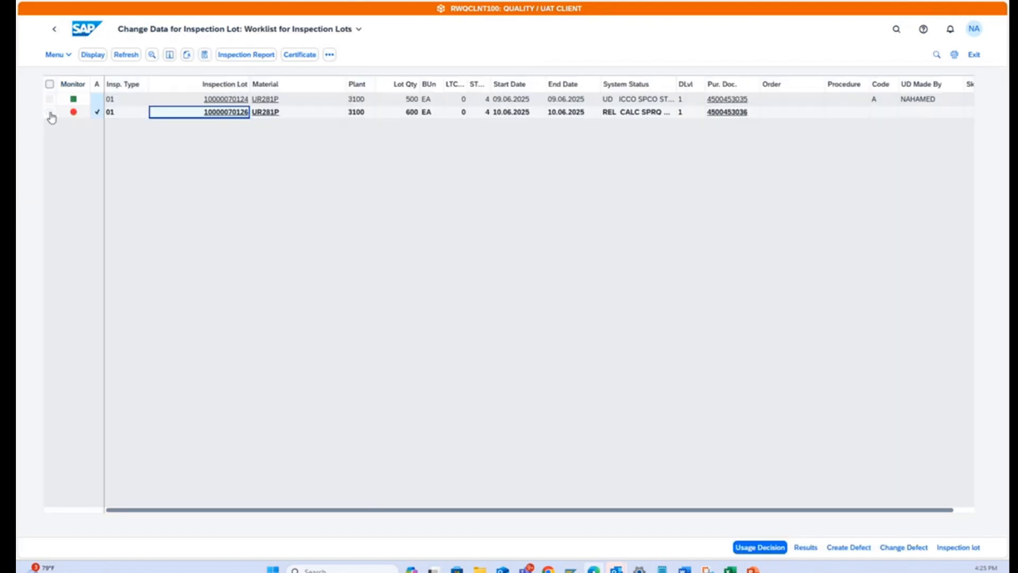
click(50, 112)
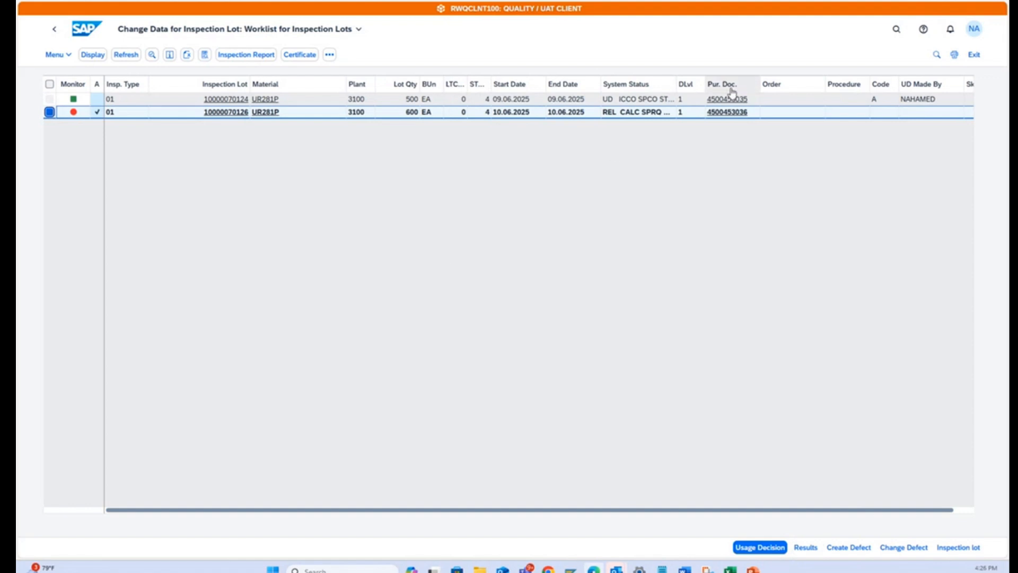
click(90, 35)
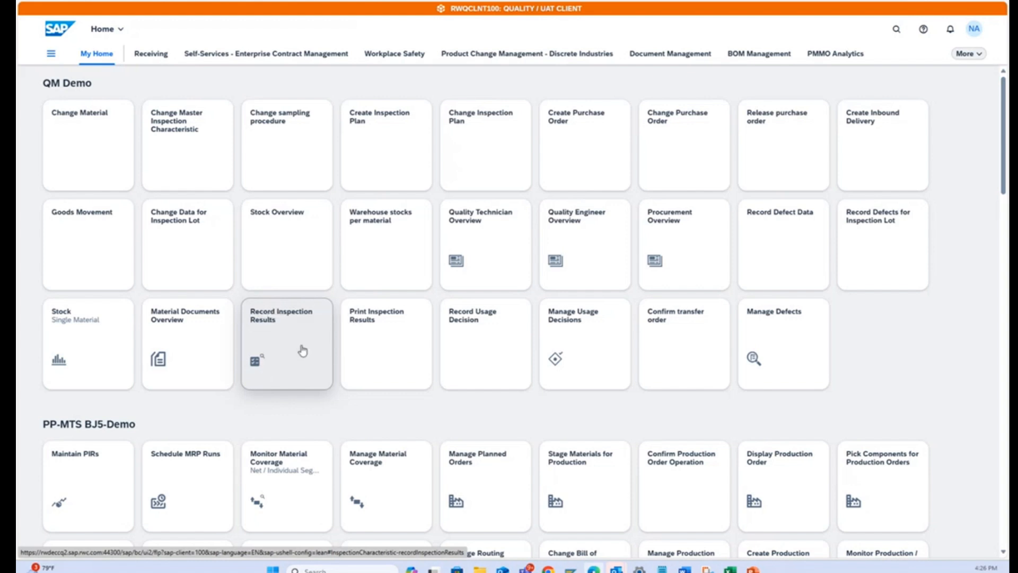
Open Record Inspection Results and filter by material UR281P and plant 3100, leaving the inspection lot origin empty.
click(281, 325)
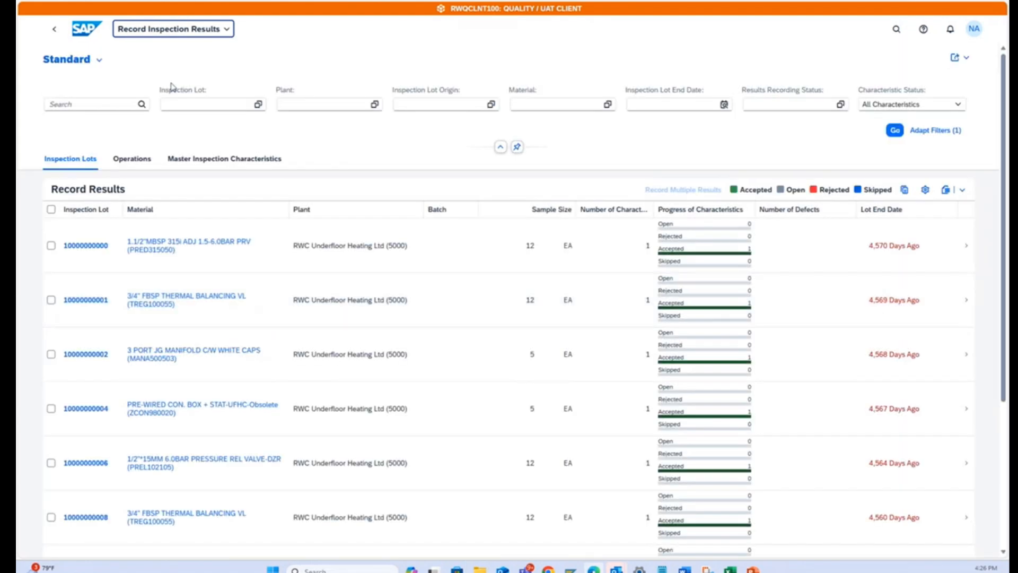
click(561, 104)
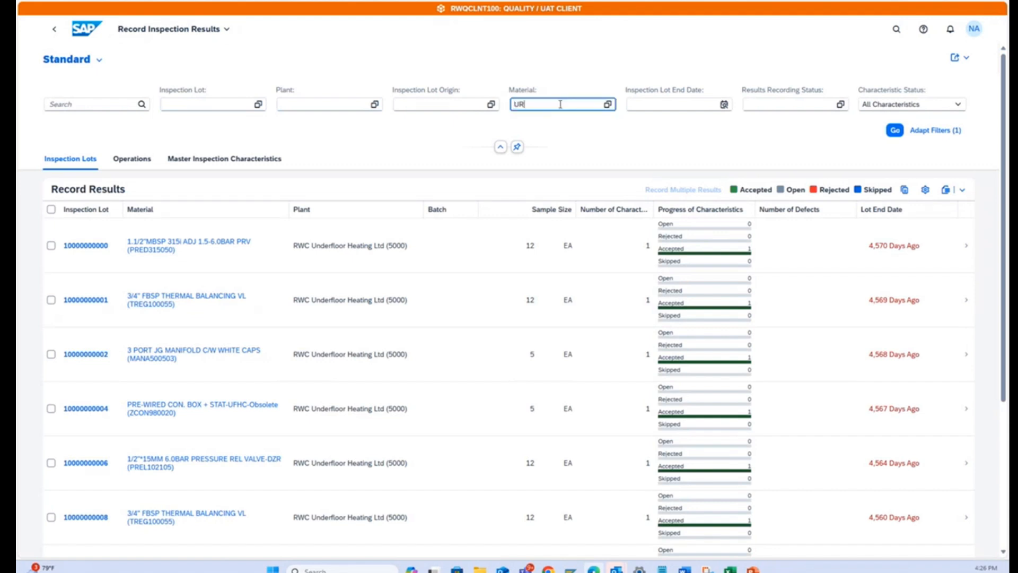
text(UR281P)
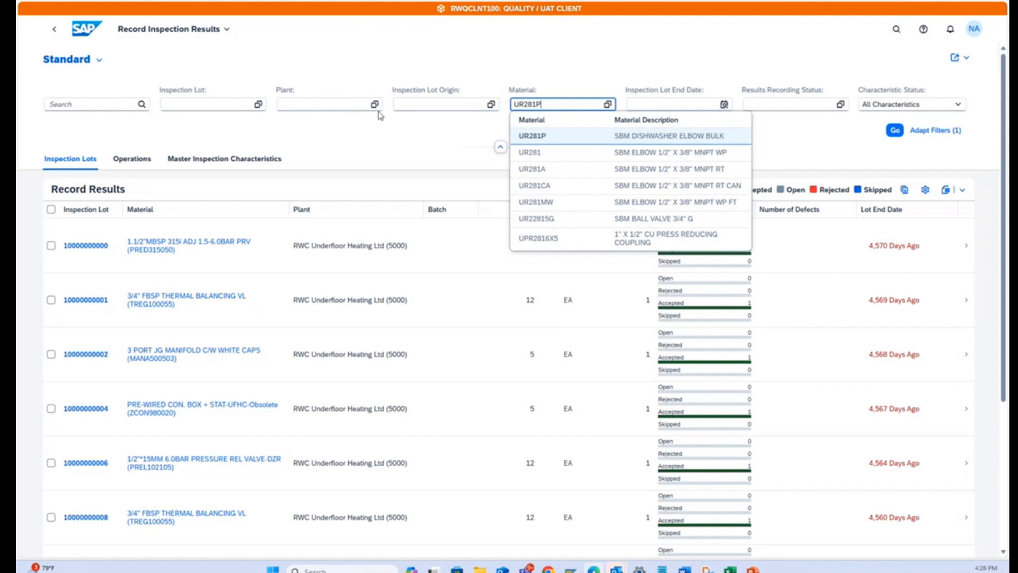
click(350, 101)
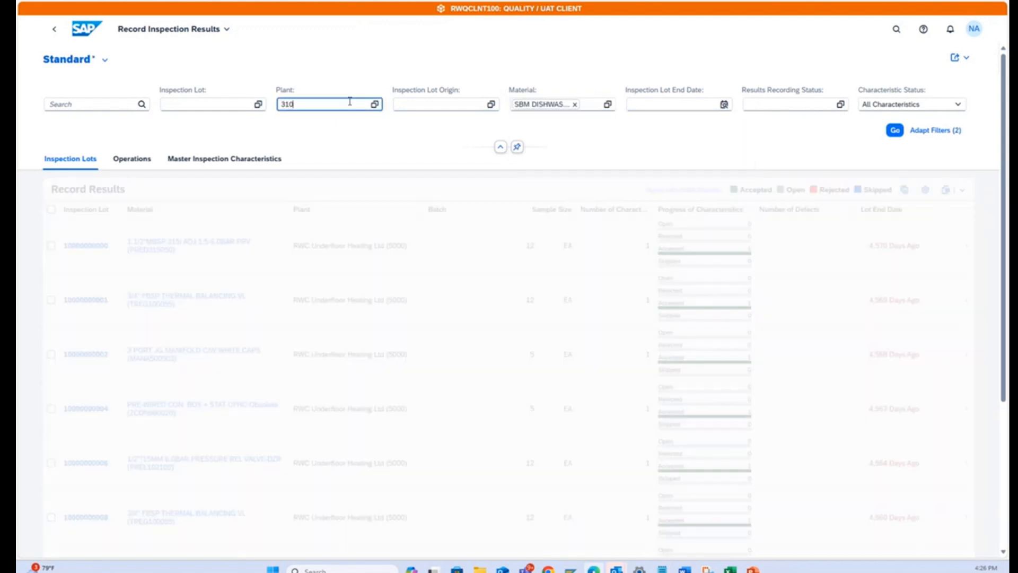
click(491, 104)
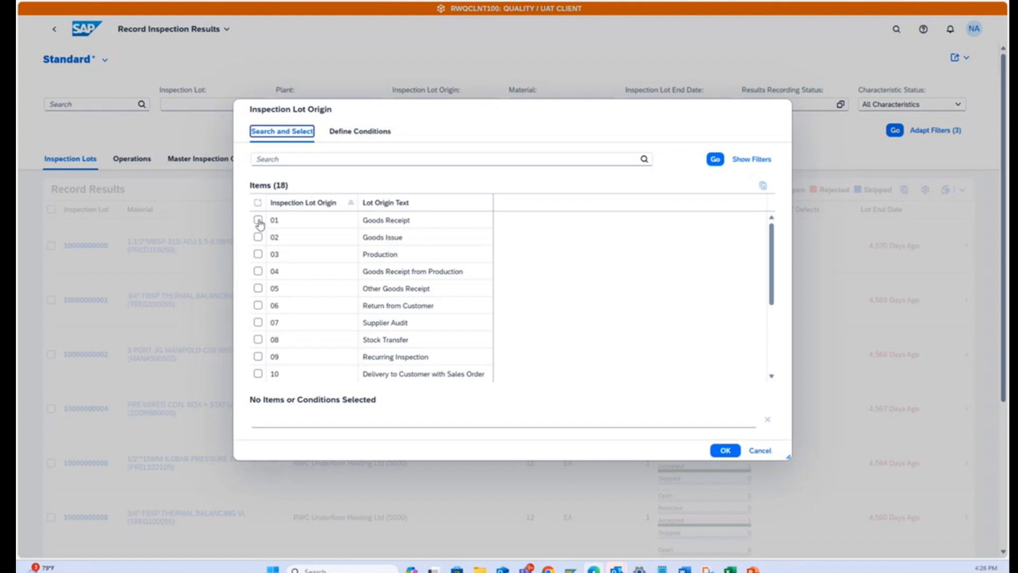
click(760, 450)
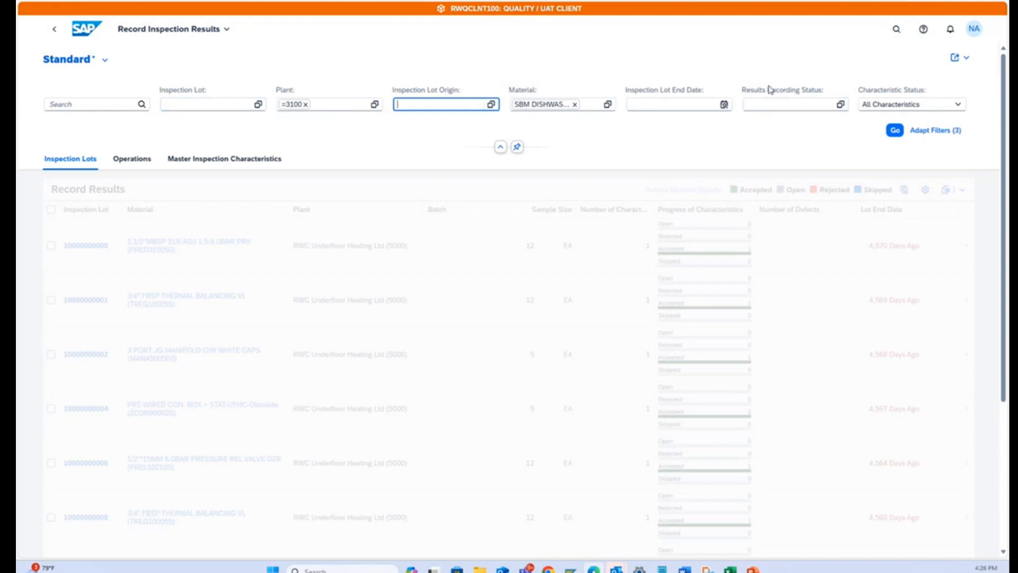
Restrict the inspection lots to the results recording status Not Started.
click(841, 105)
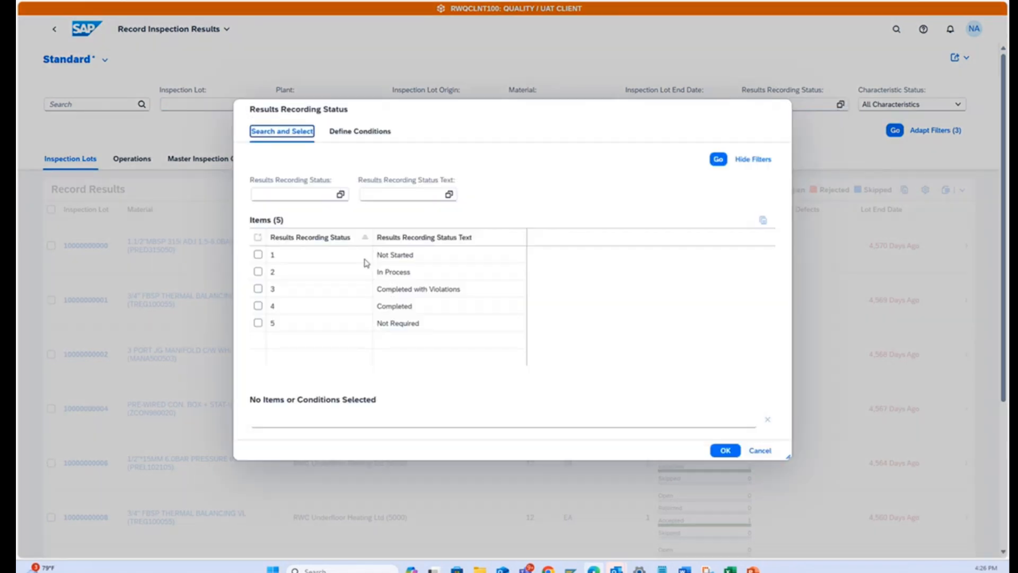
click(258, 255)
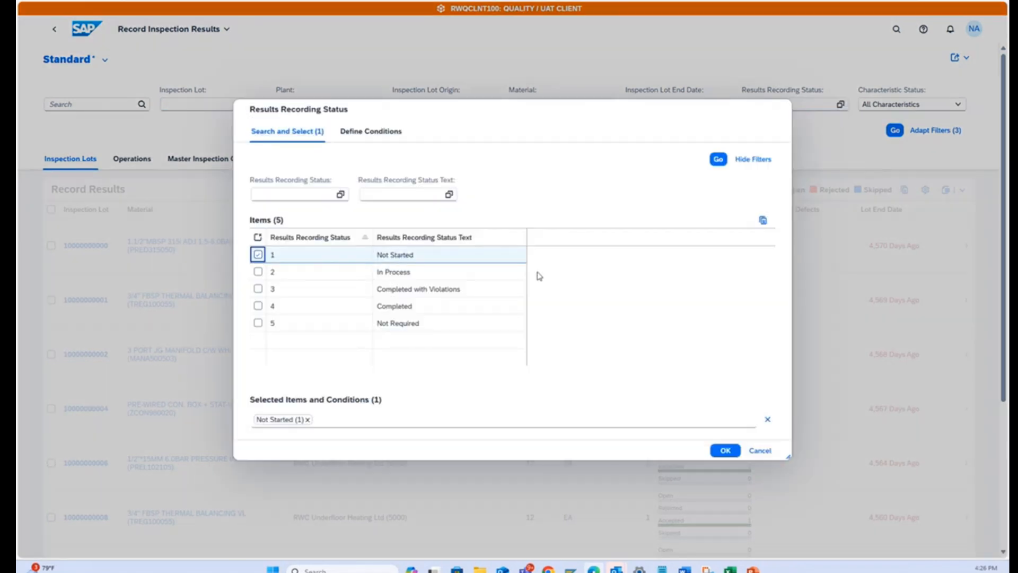
click(724, 450)
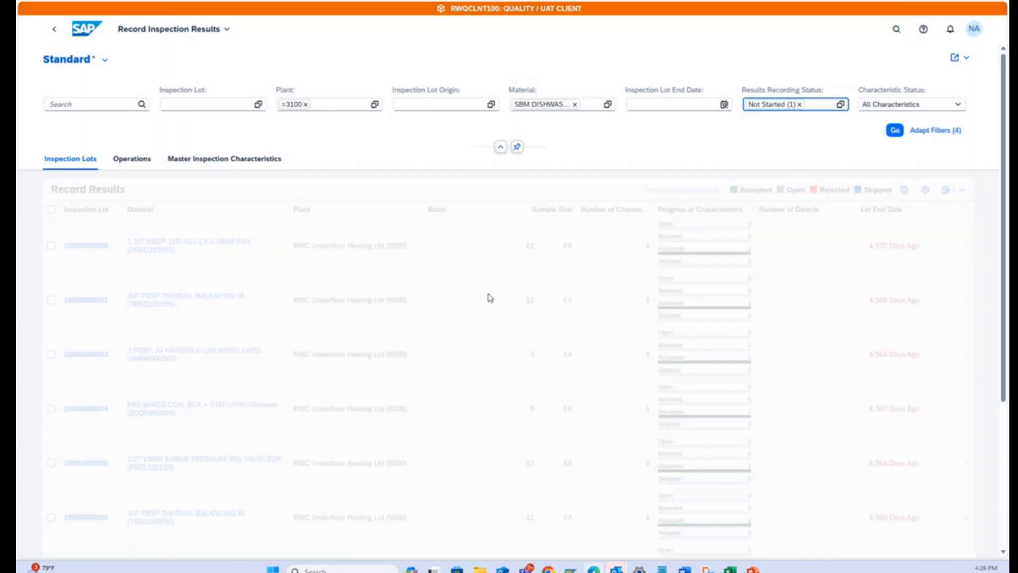
Run the filtered inspection lot search, check the lot against Ins Lot no cell I21 in Excel, copy that number, and return to SAP.
click(894, 130)
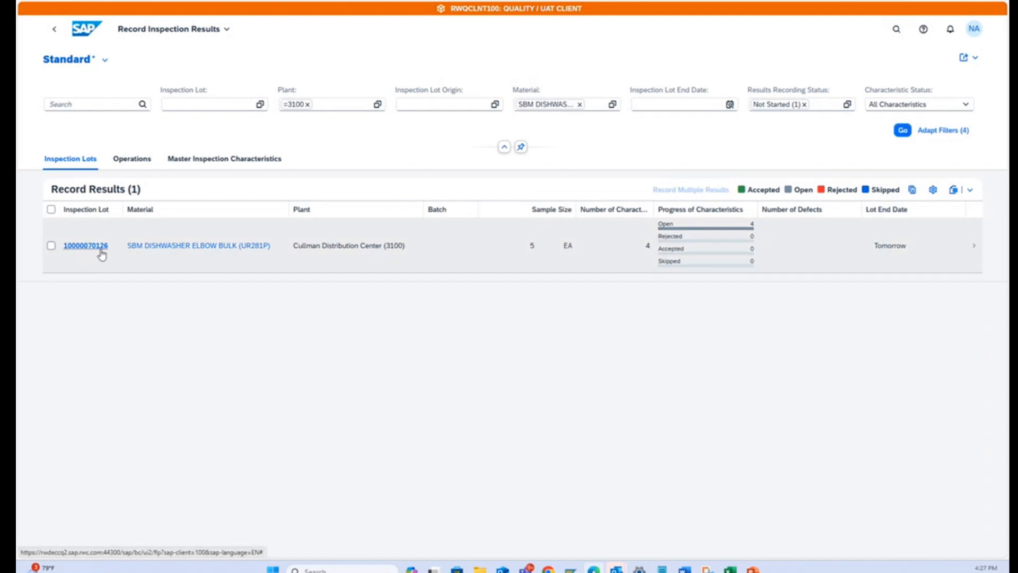
key(alt+Tab)
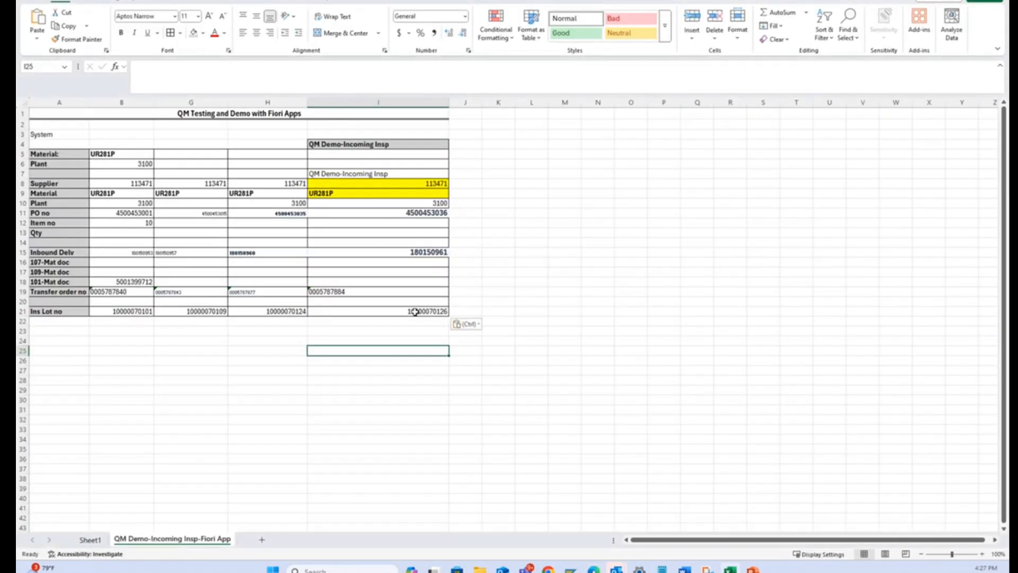
click(416, 312)
key(ctrl+c)
key(alt+Tab)
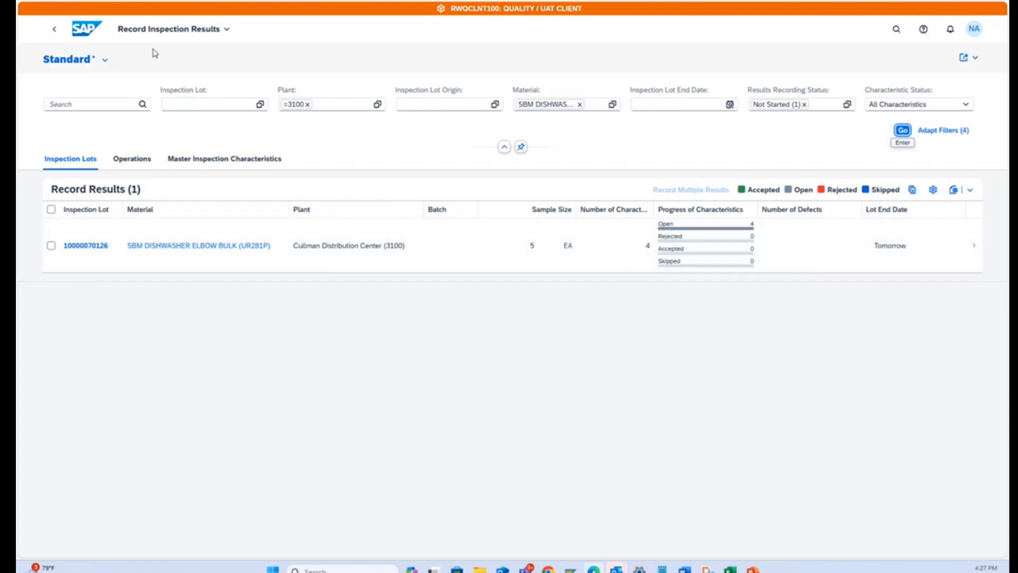
Open Quality Technician Overview from the home page and add Material and Inspection Type to its filters.
click(88, 31)
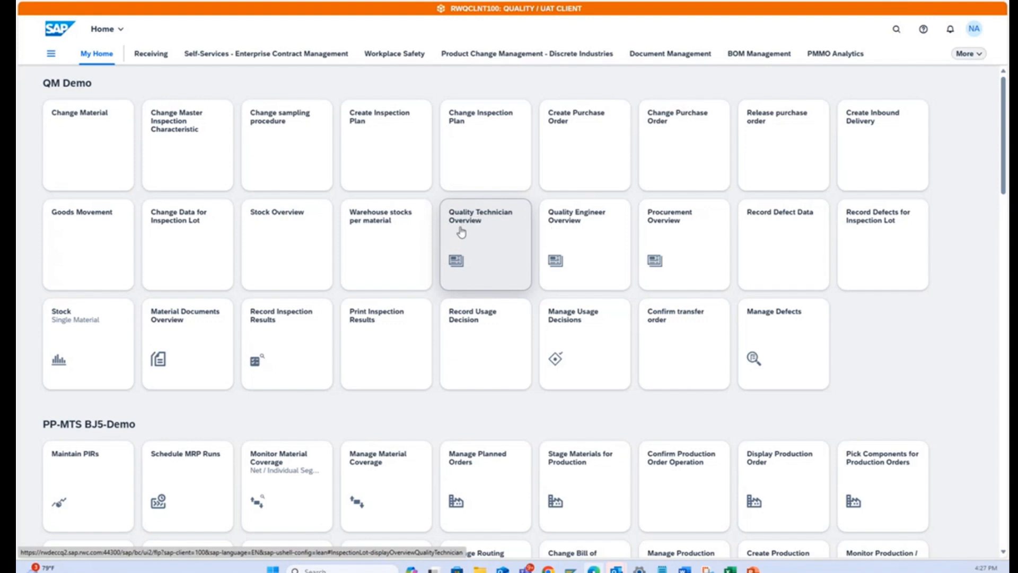
click(478, 221)
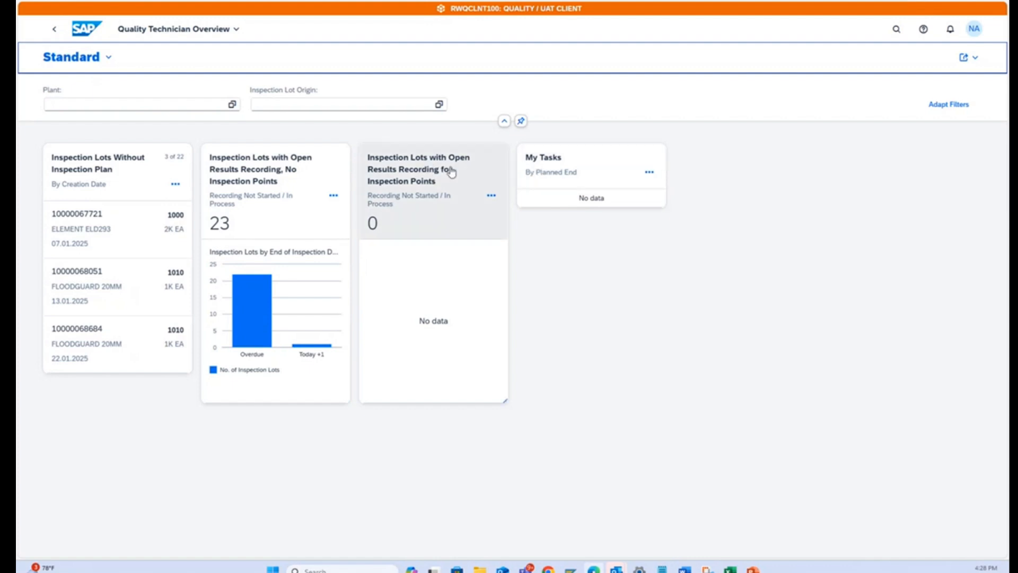
click(943, 108)
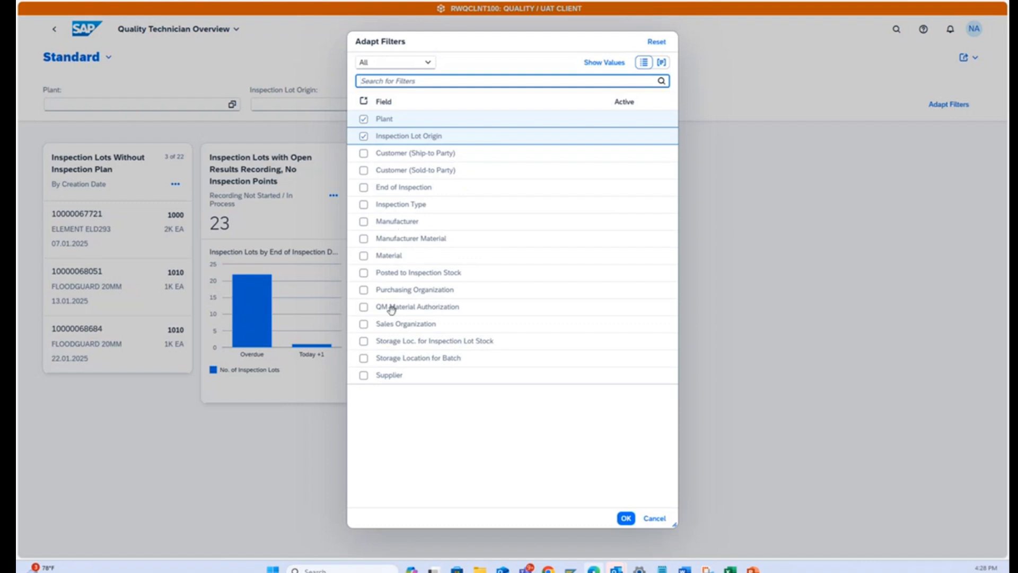
click(364, 256)
click(627, 518)
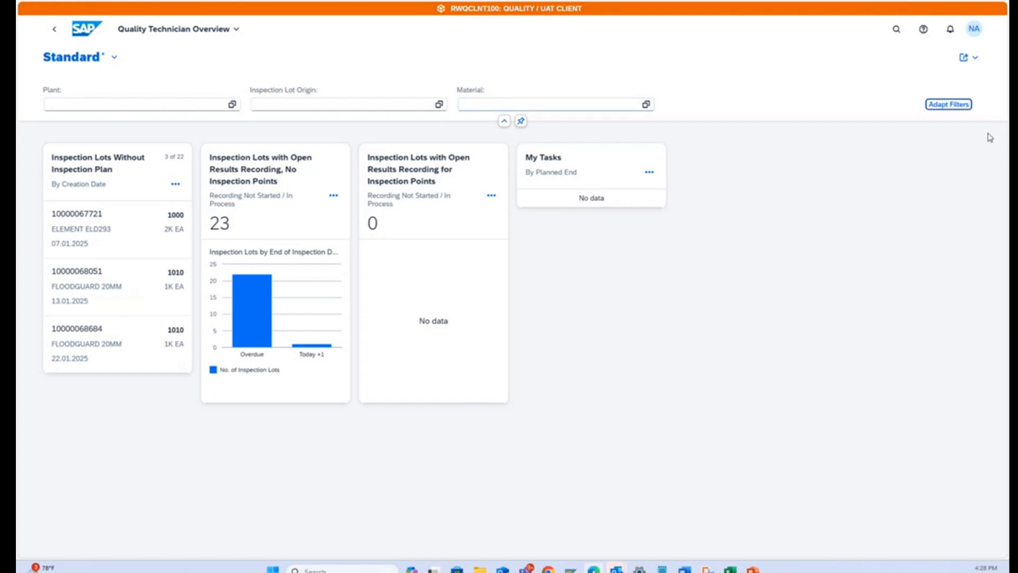
click(948, 104)
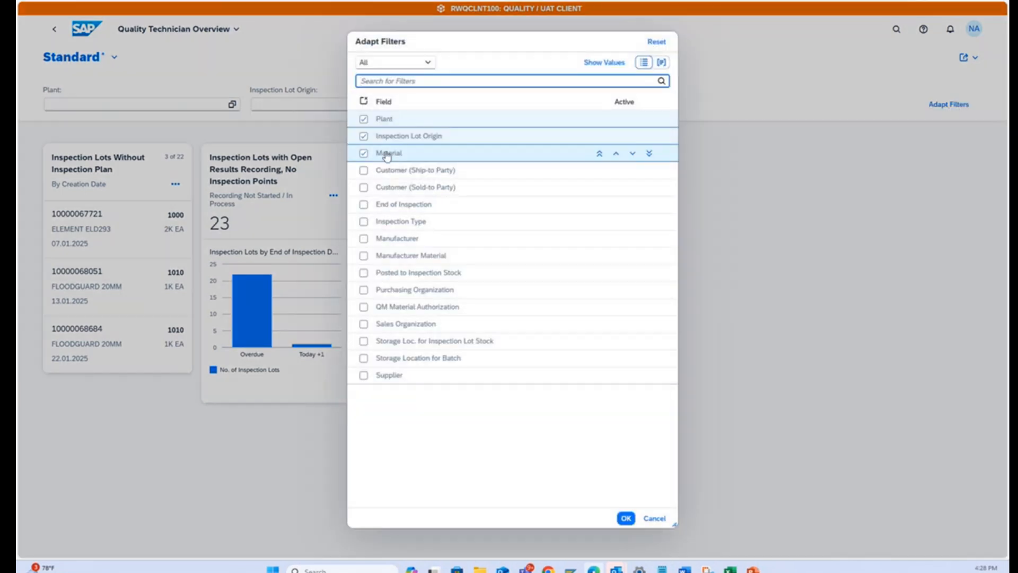
click(364, 221)
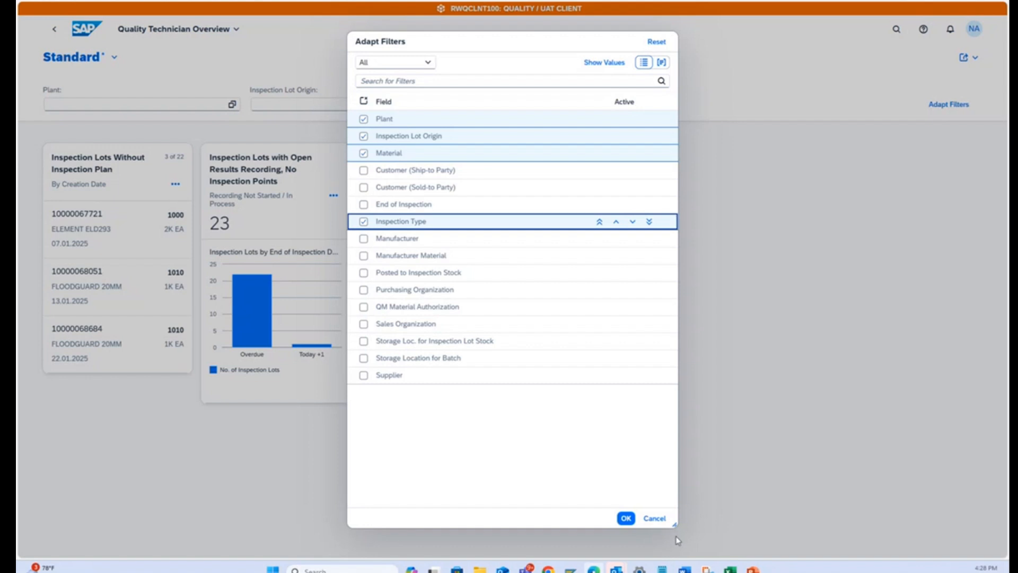
click(627, 518)
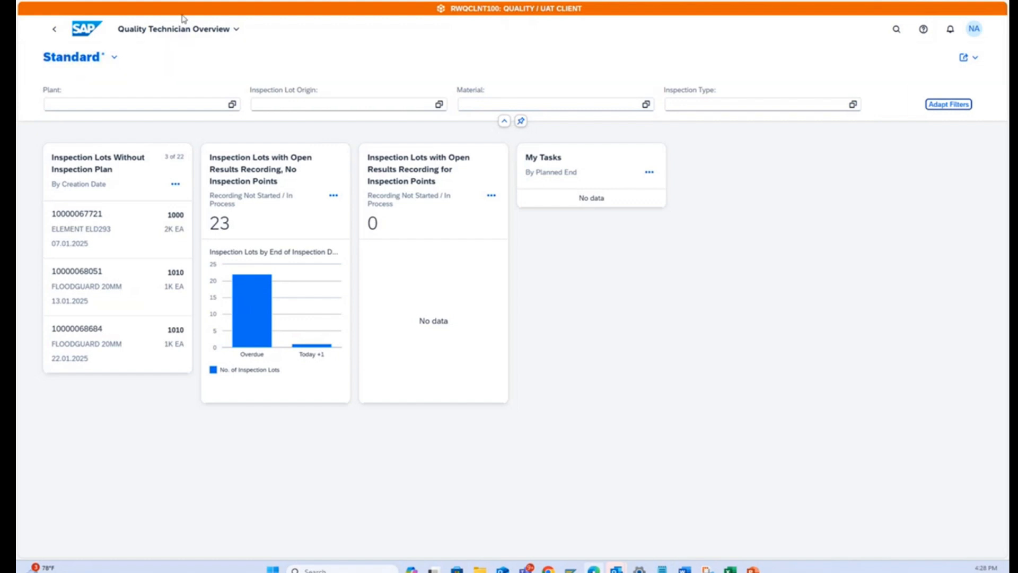
click(159, 107)
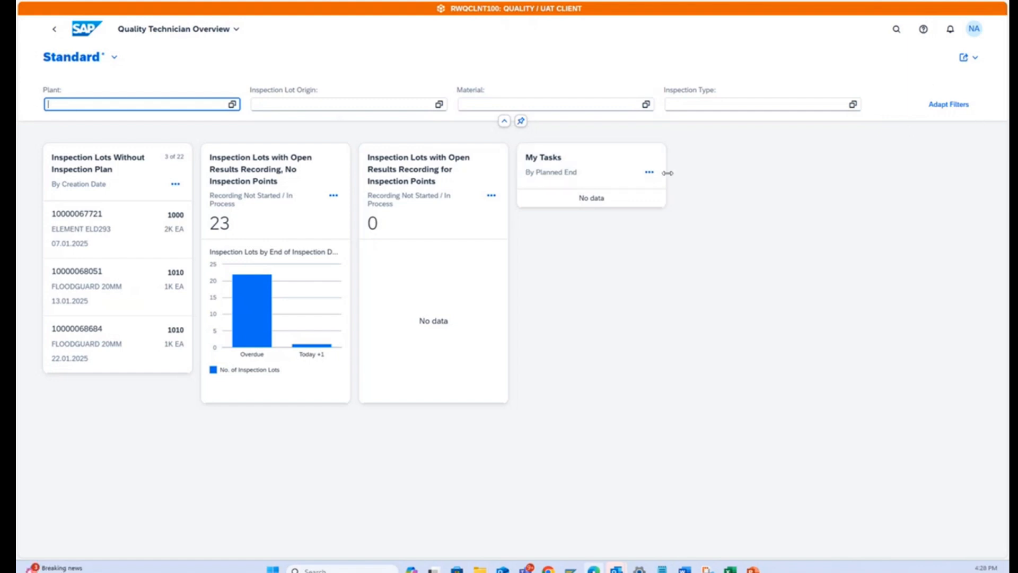
click(975, 59)
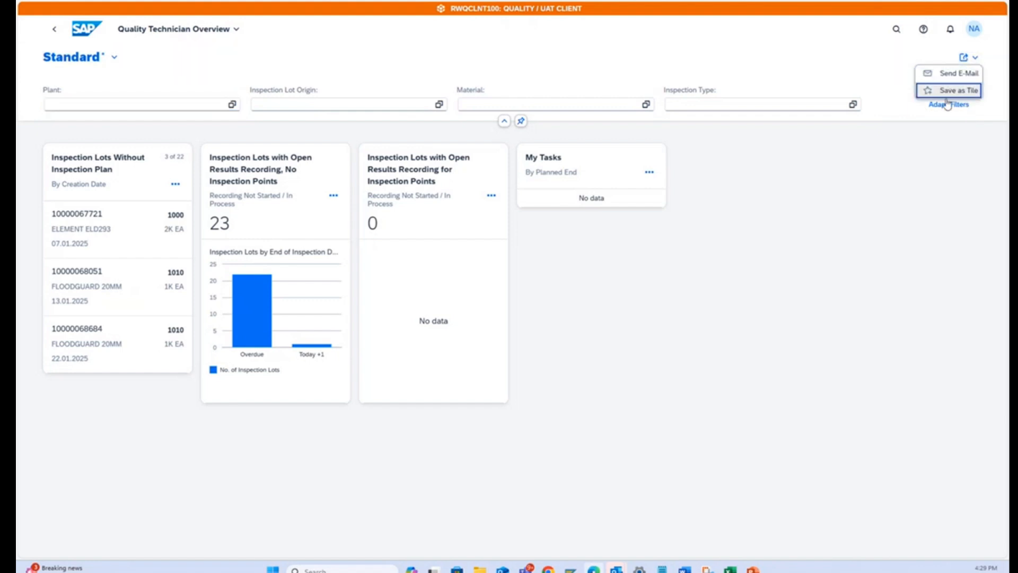
click(865, 167)
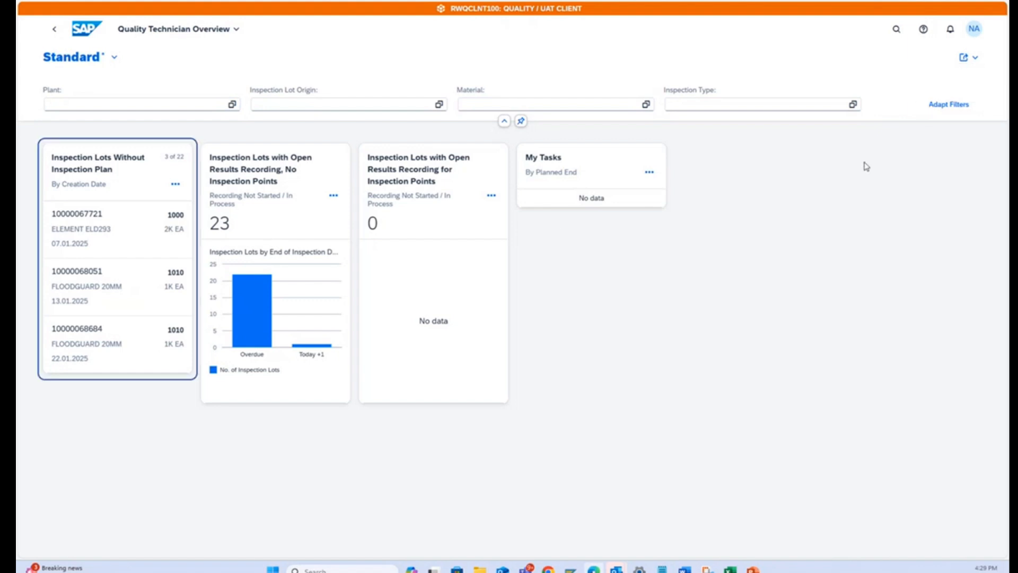
Hide the My Tasks card from the Quality Technician Overview.
click(651, 173)
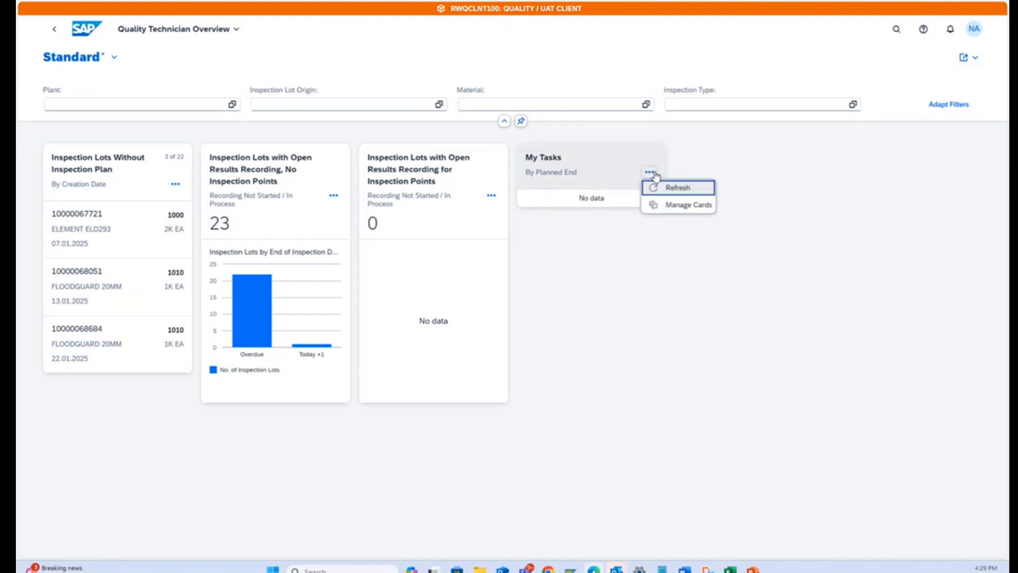
click(678, 207)
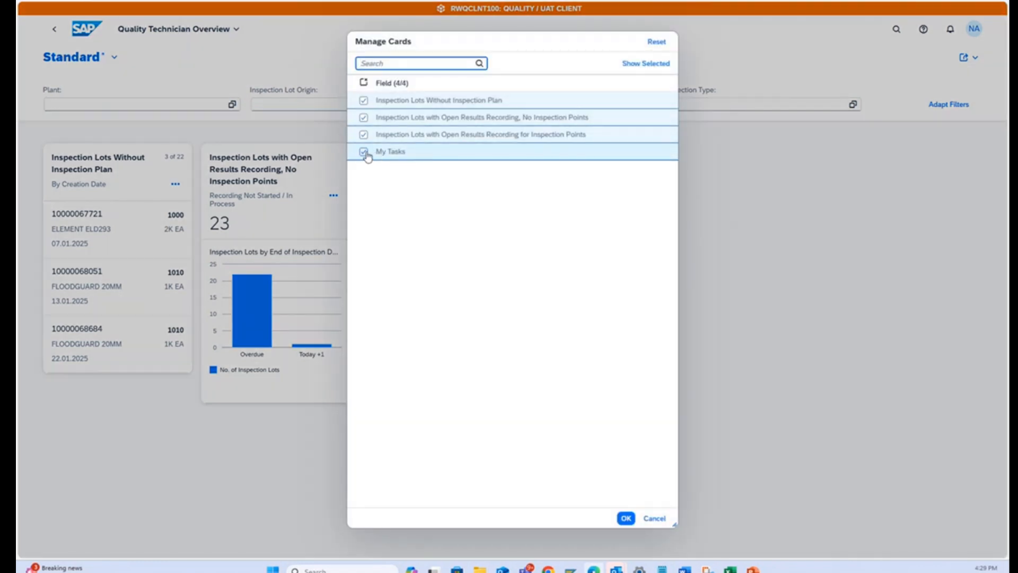
drag(539, 46, 905, 243)
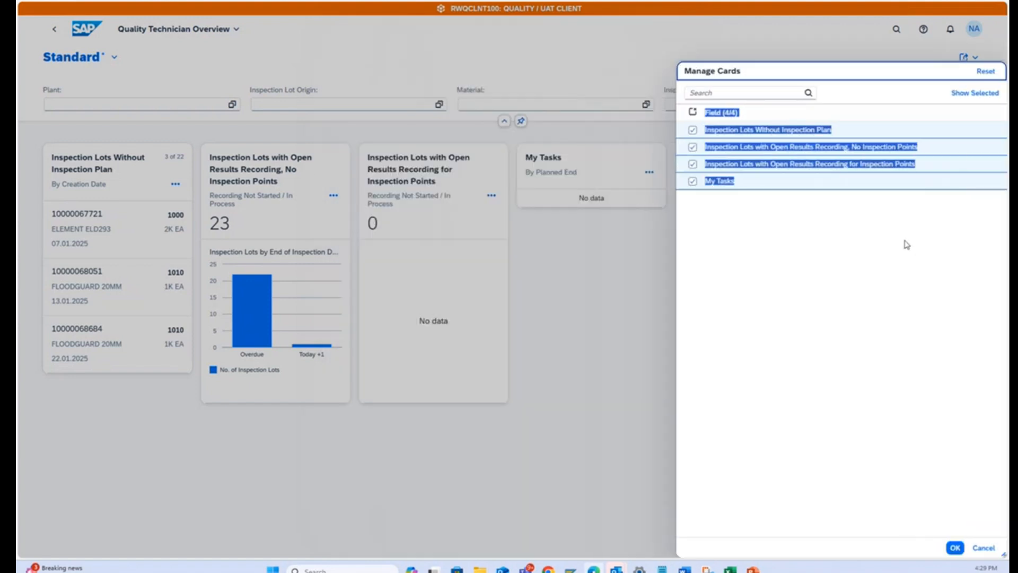
click(692, 181)
click(954, 547)
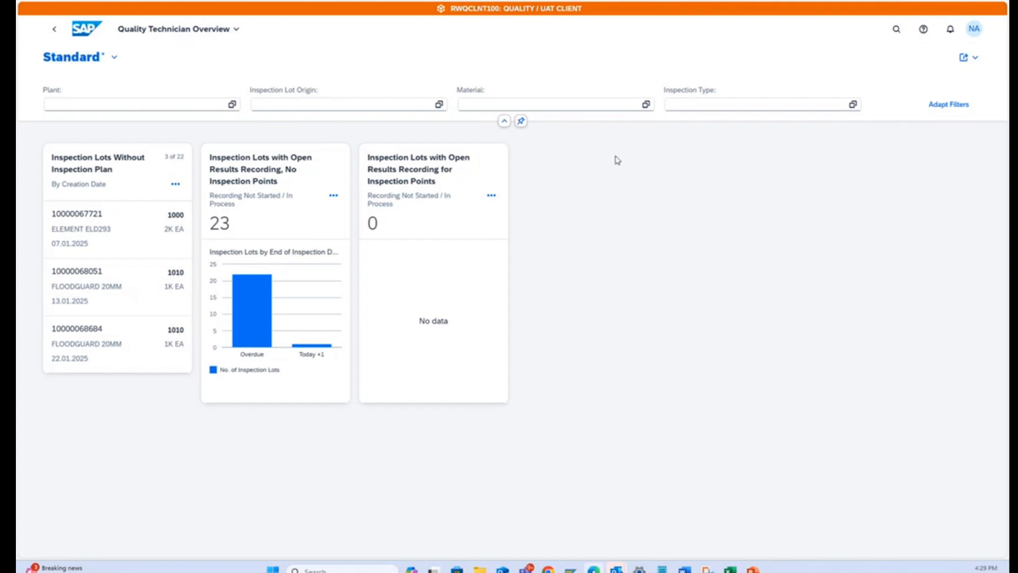
Show the My Tasks card again and hide the Inspection Lots Without Inspection Plan card.
click(491, 195)
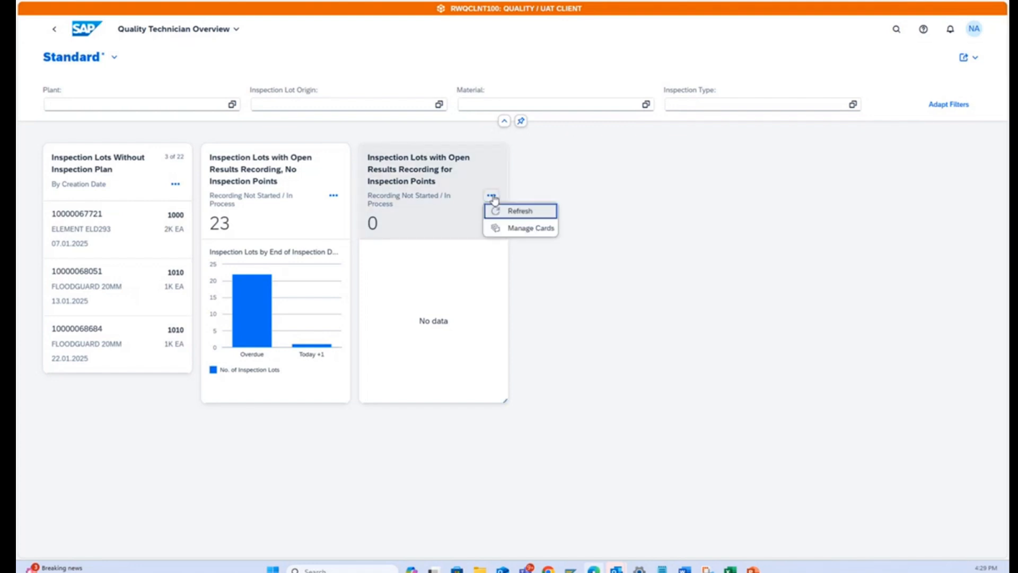
click(530, 228)
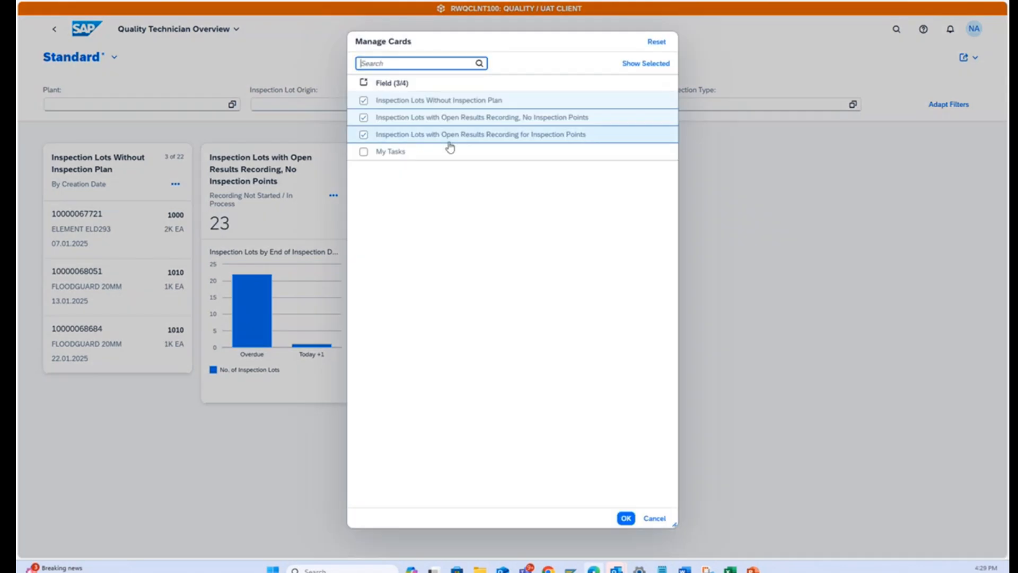
click(365, 151)
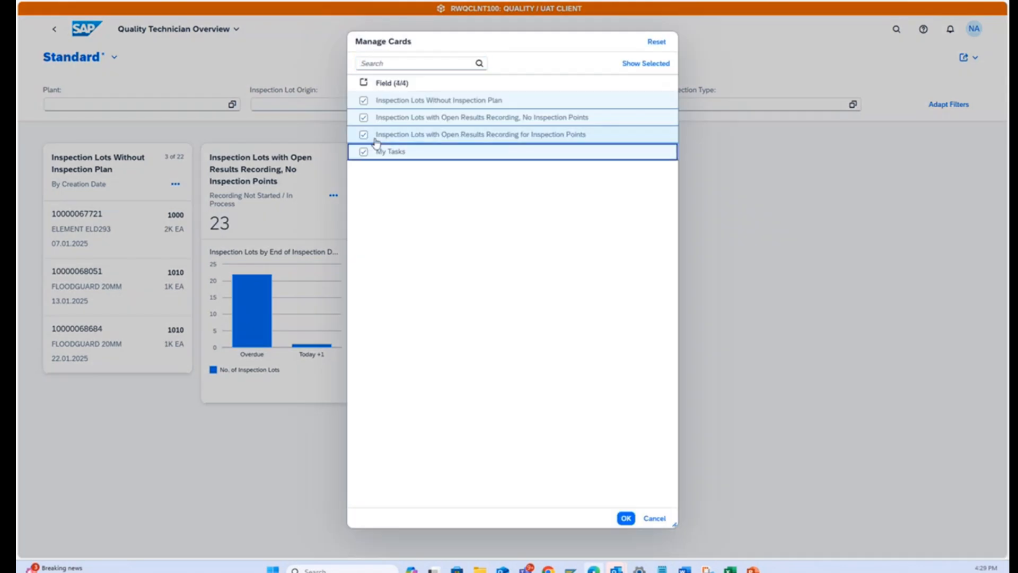
click(365, 101)
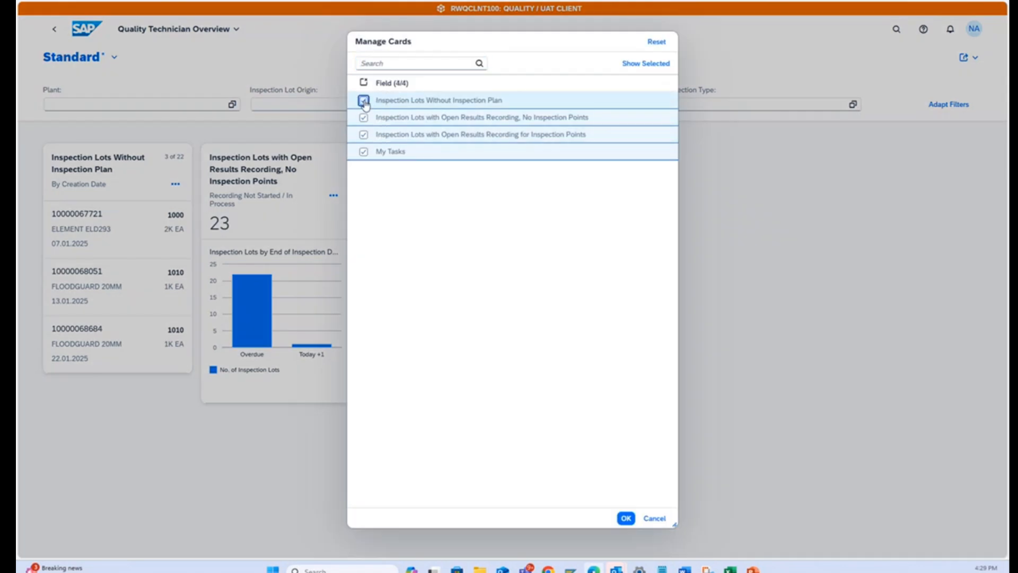
click(626, 517)
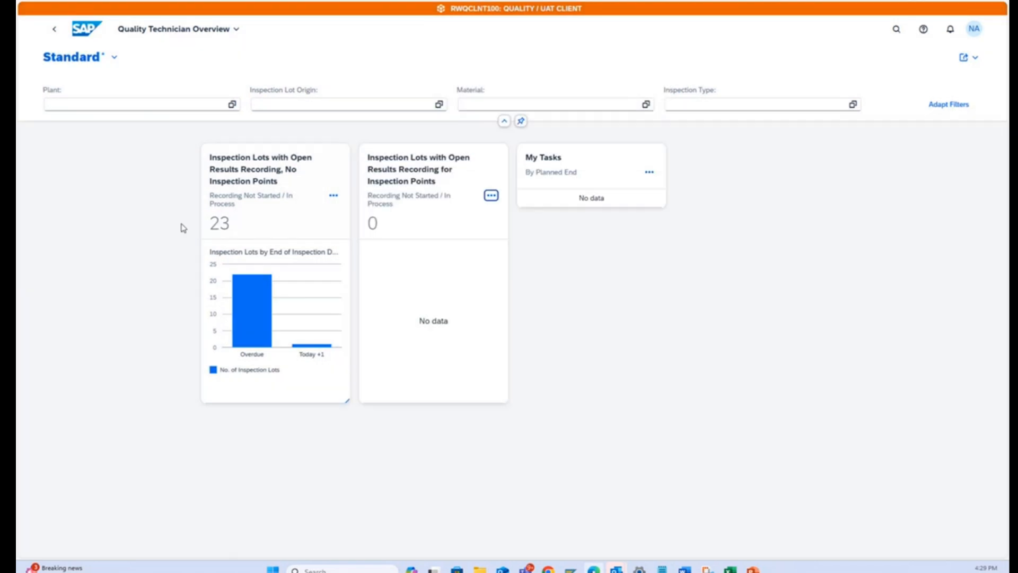
Show the Inspection Lots Without Inspection Plan card again in the Quality Technician Overview.
click(650, 175)
click(685, 205)
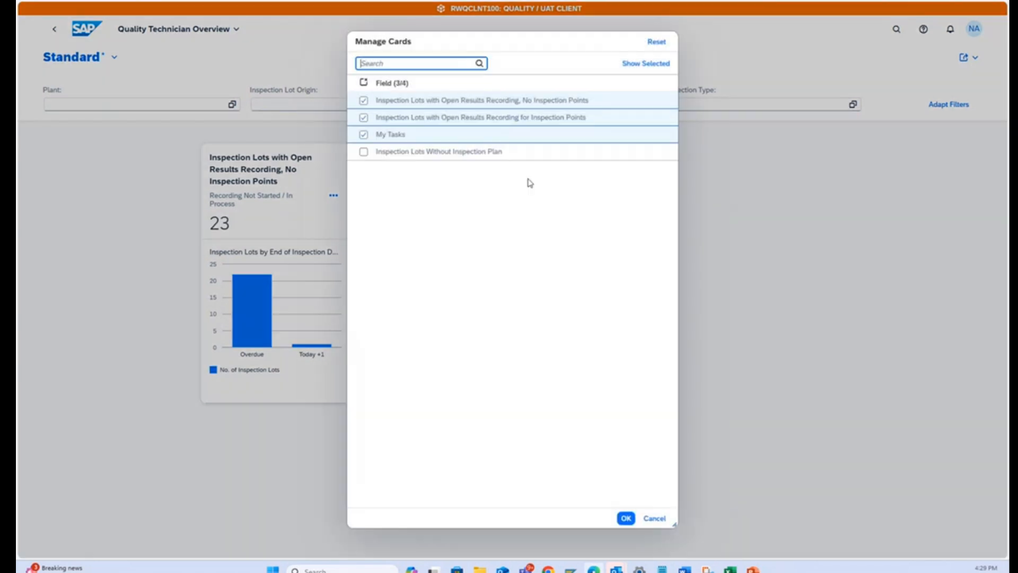
click(363, 152)
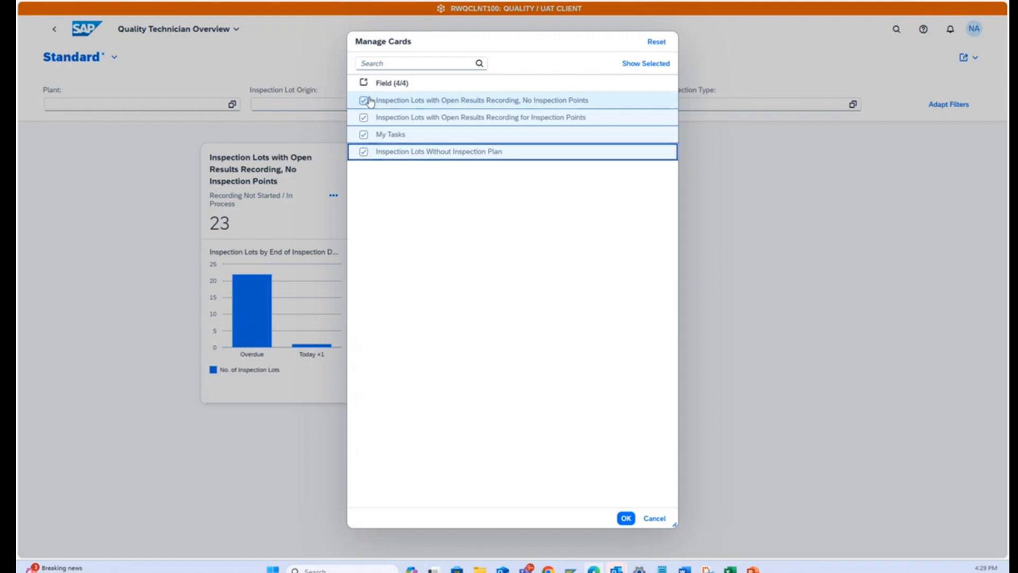
click(626, 518)
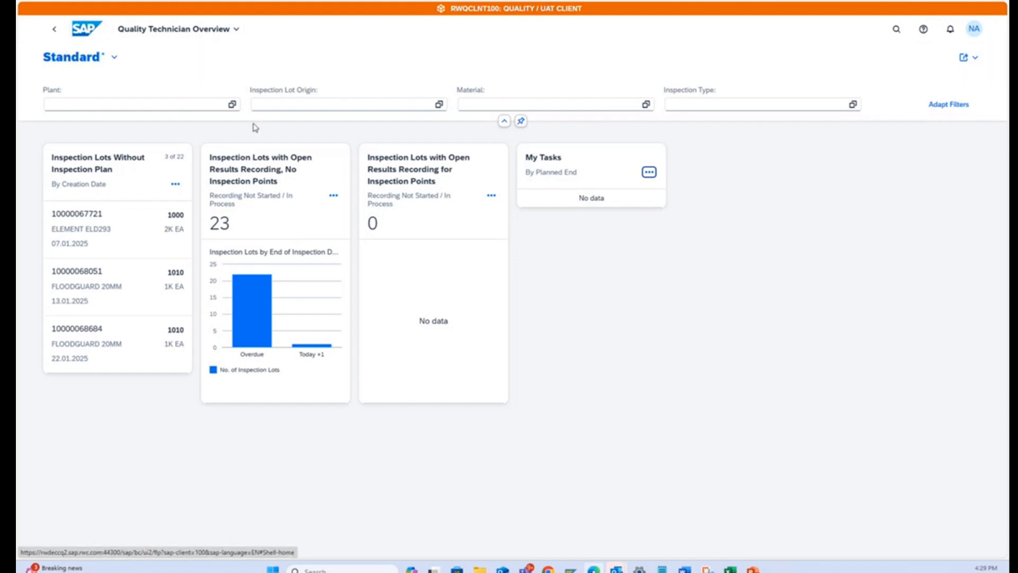
Open Quality Engineer Overview from the home page and review its inspection lot, defect and quality level cards.
click(97, 31)
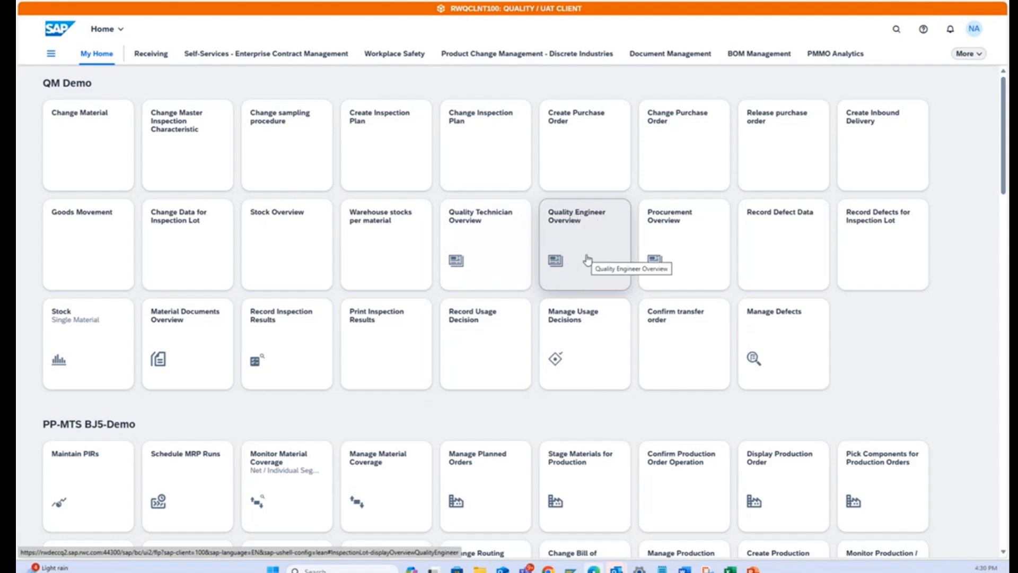
click(576, 220)
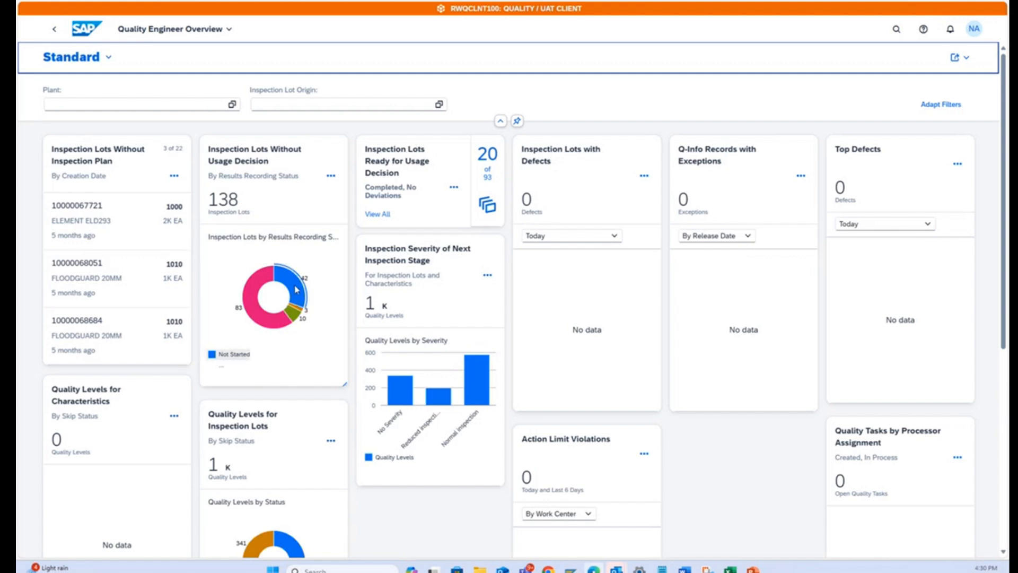
mouse_move(297, 289)
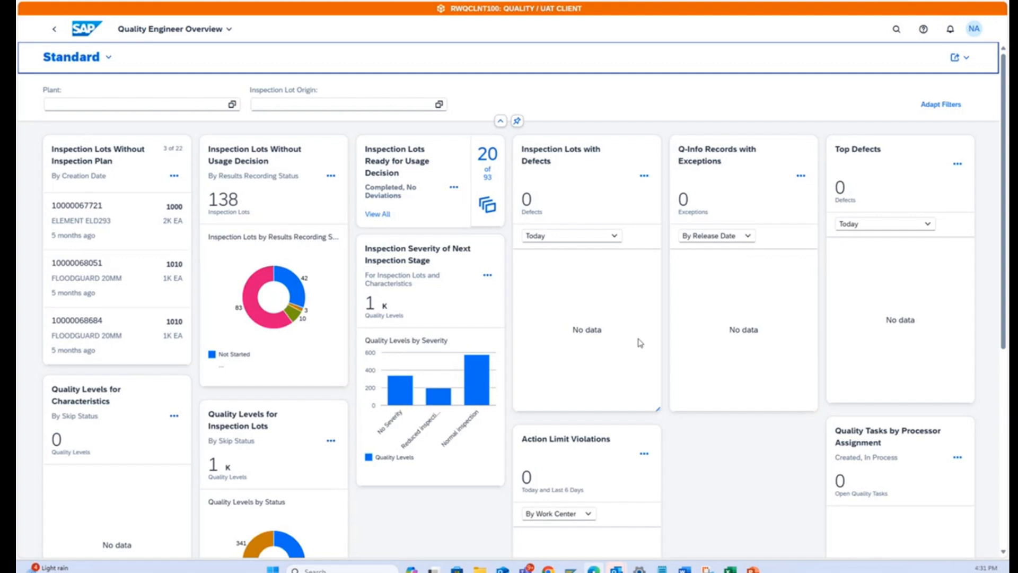
scroll(639, 341, down, 3)
scroll(638, 341, up, 3)
Add Material and Inspection Type to the filters of the Quality Engineer Overview.
click(939, 105)
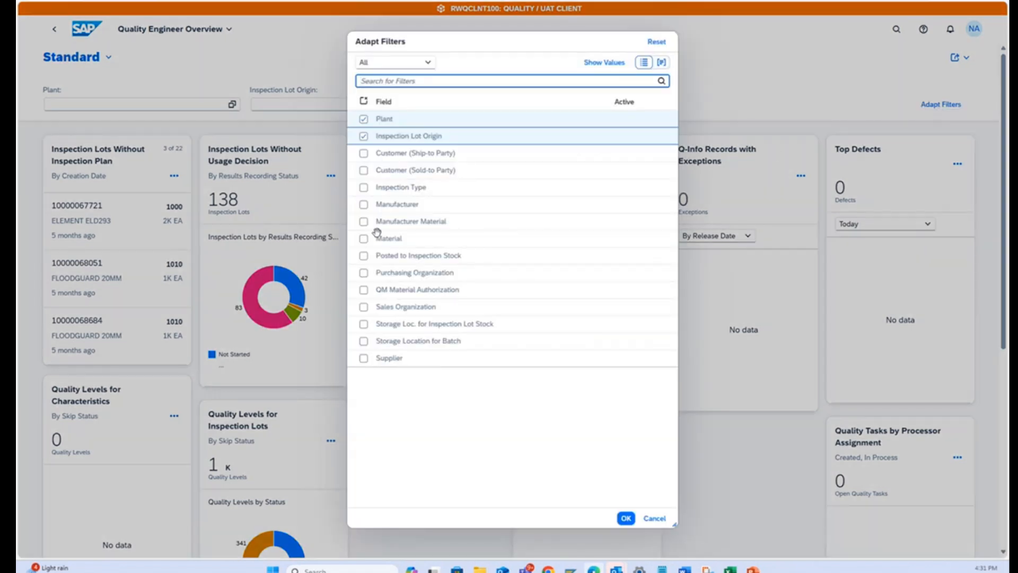
click(364, 239)
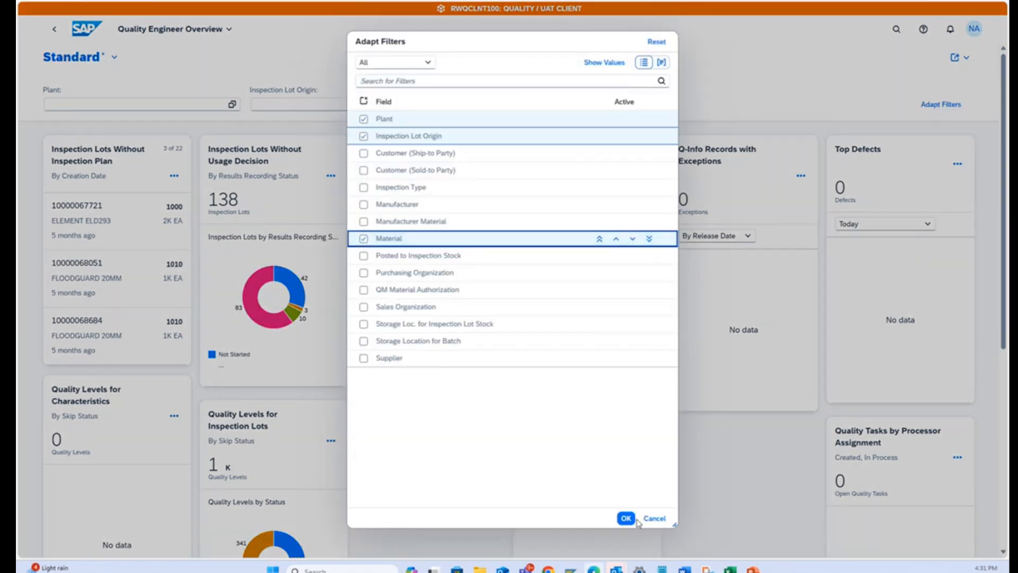
click(363, 188)
click(626, 518)
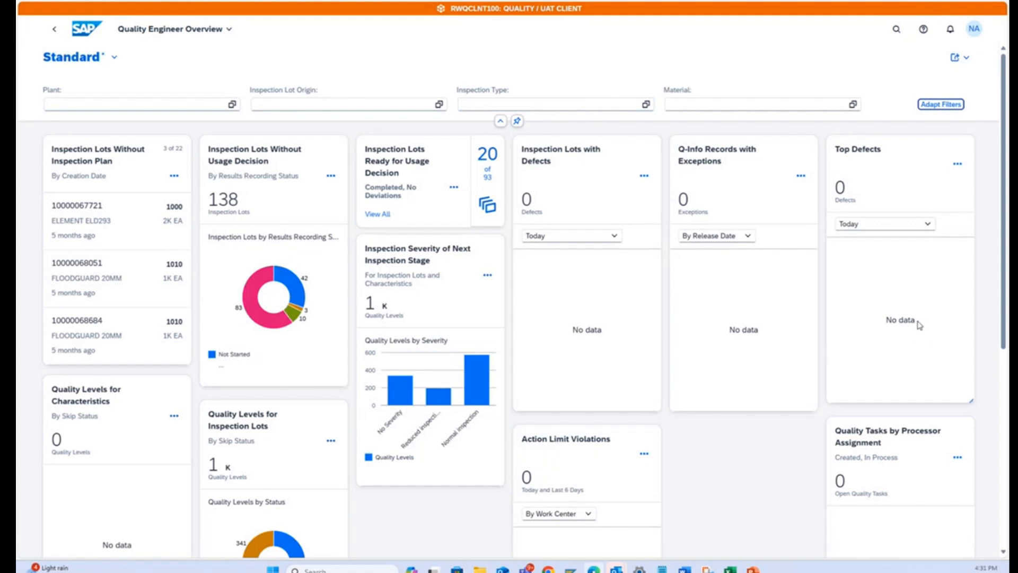
Hide the Top Defects card from the Quality Engineer Overview.
click(957, 457)
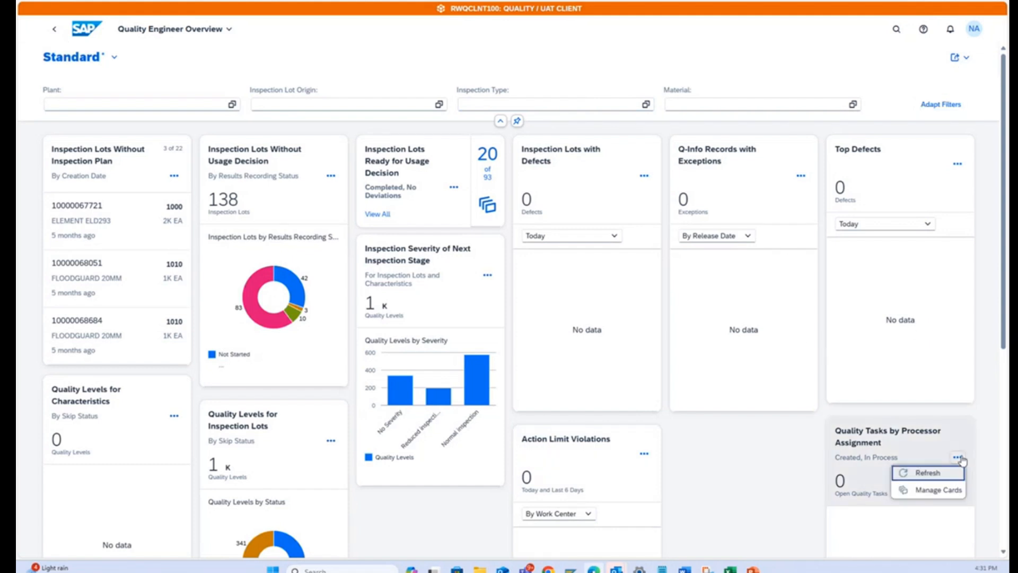
click(935, 490)
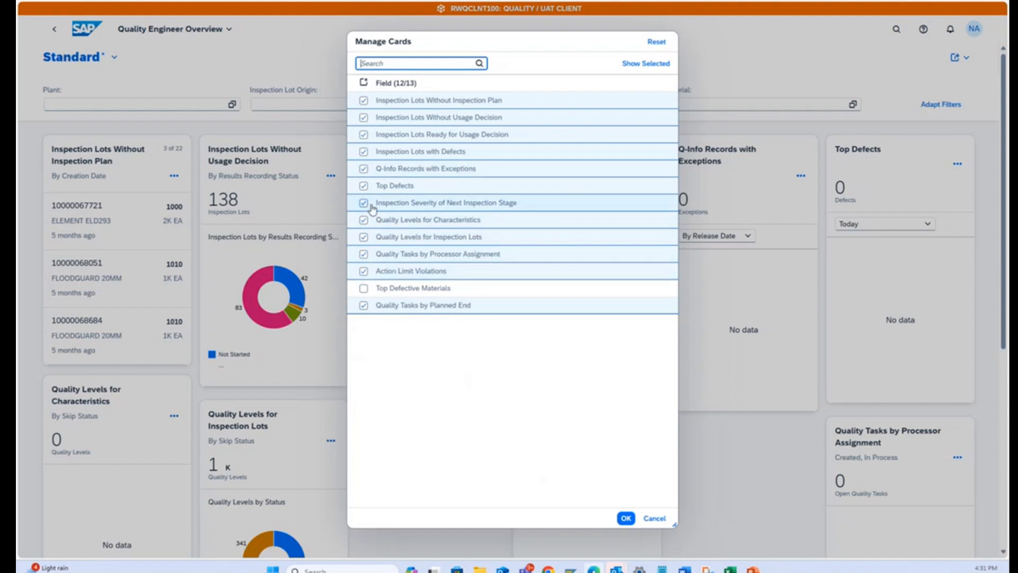
click(363, 185)
click(631, 517)
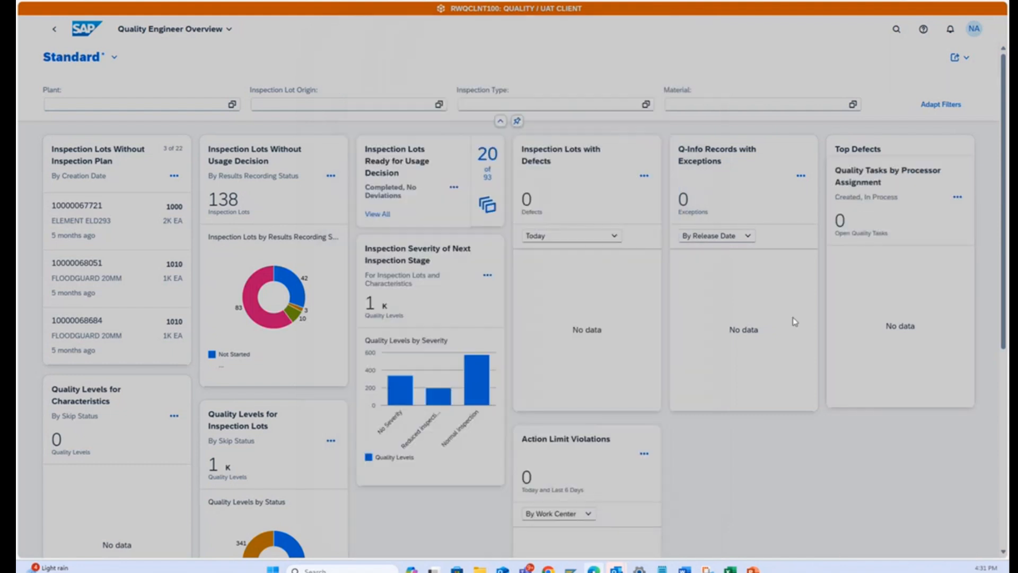
Show the Top Defects and Top Defective Materials cards in the Quality Engineer Overview.
click(957, 177)
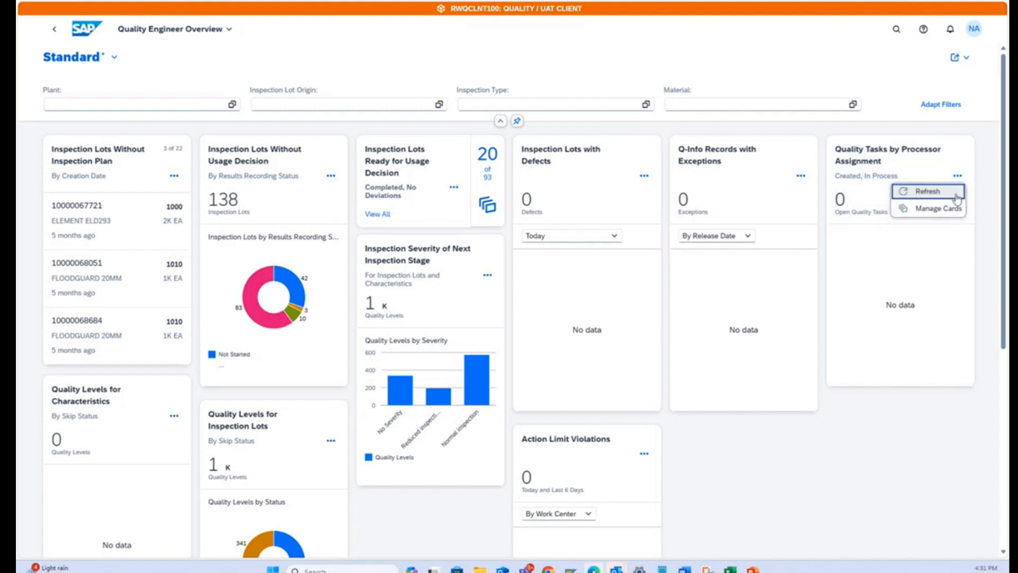
click(933, 206)
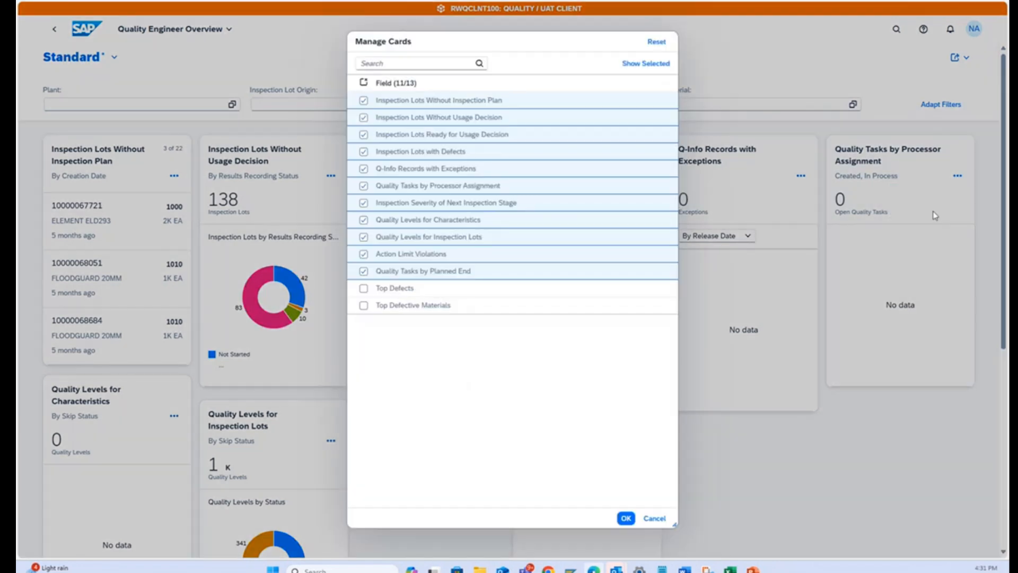
click(363, 288)
click(364, 305)
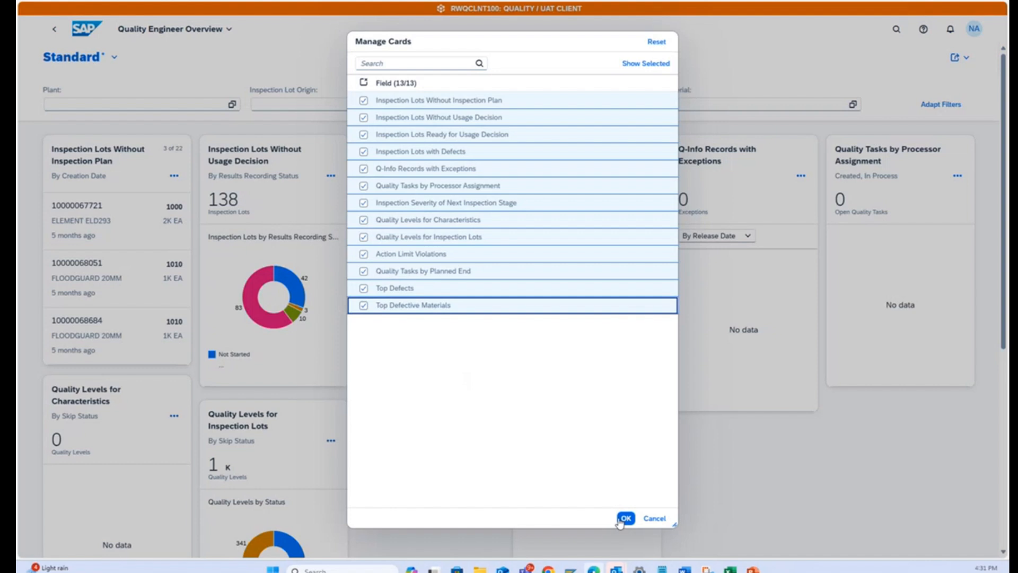
click(626, 517)
scroll(623, 330, down, 3)
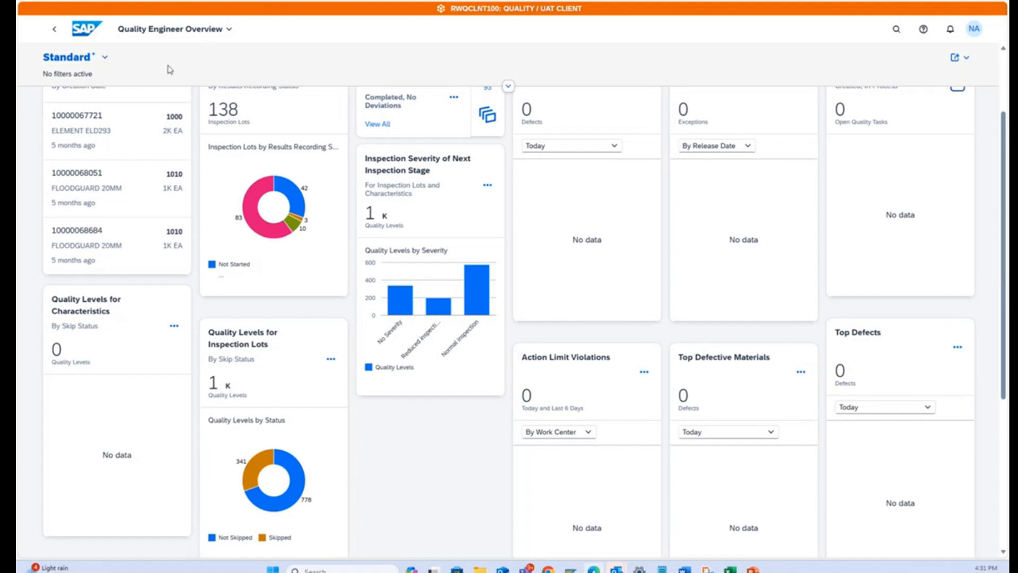
Open Record Inspection Results from the home page and set its filters to material UR281P and plant 3100.
click(83, 33)
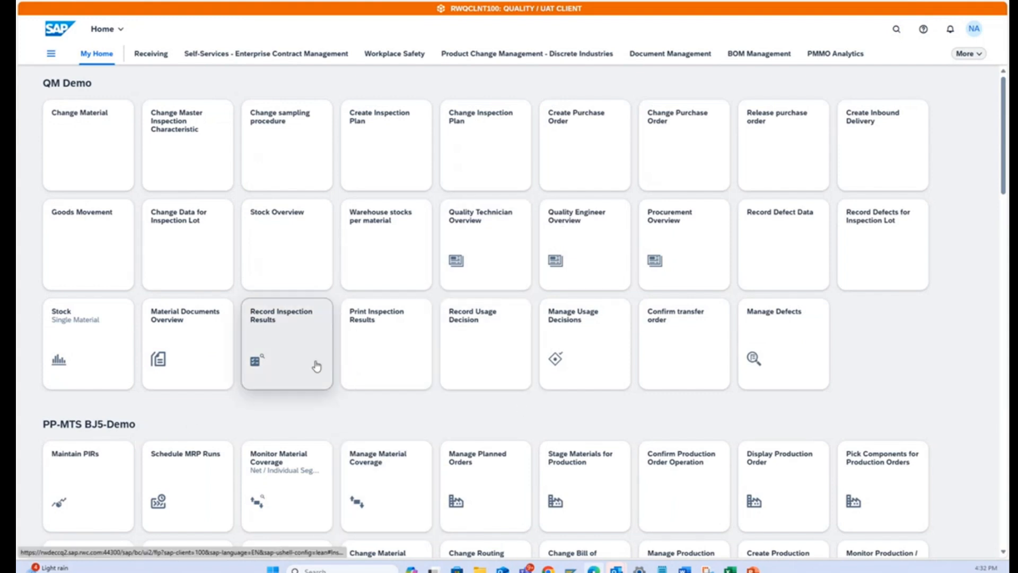
click(286, 321)
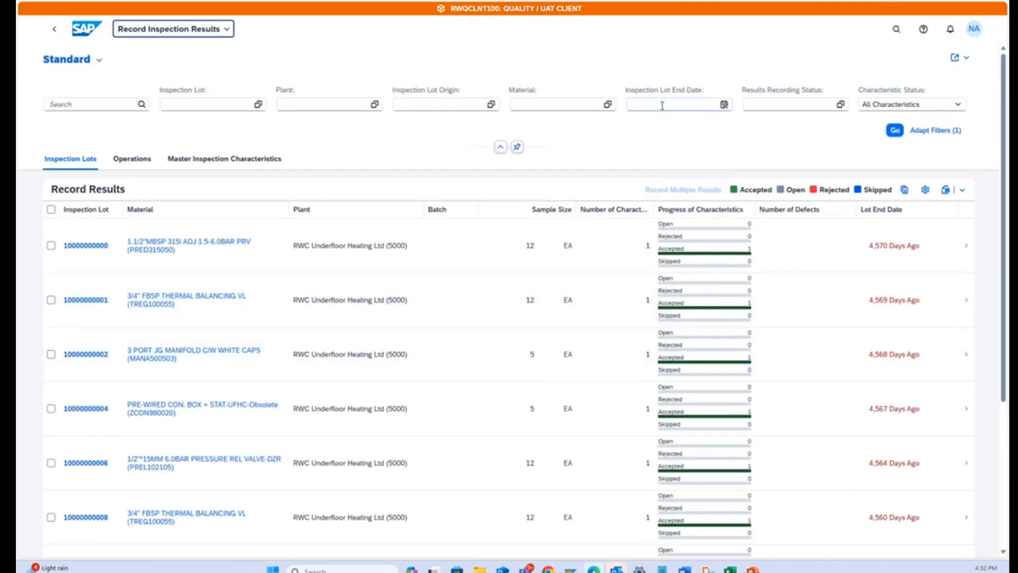
click(549, 103)
text(U)
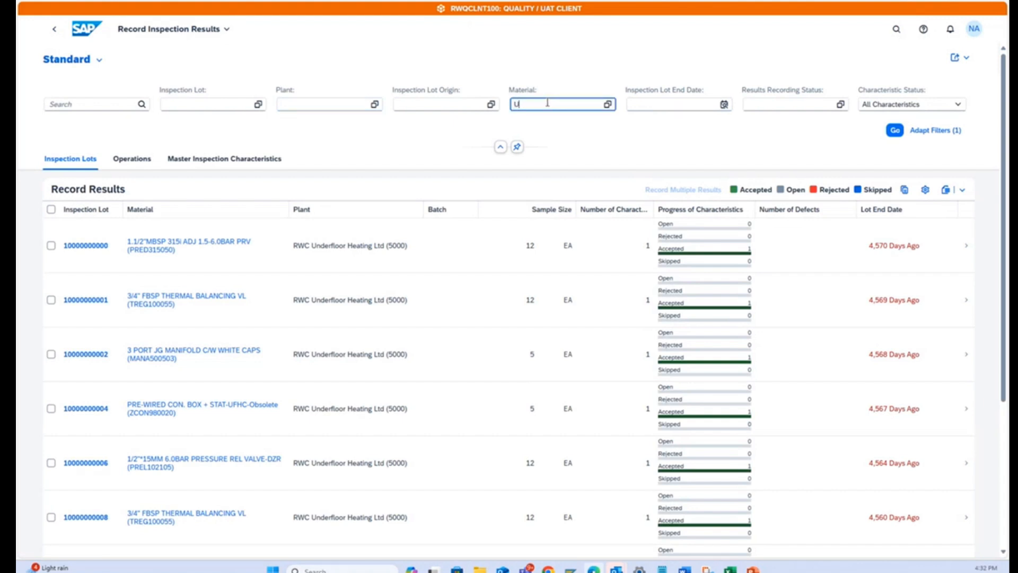
text(R281P)
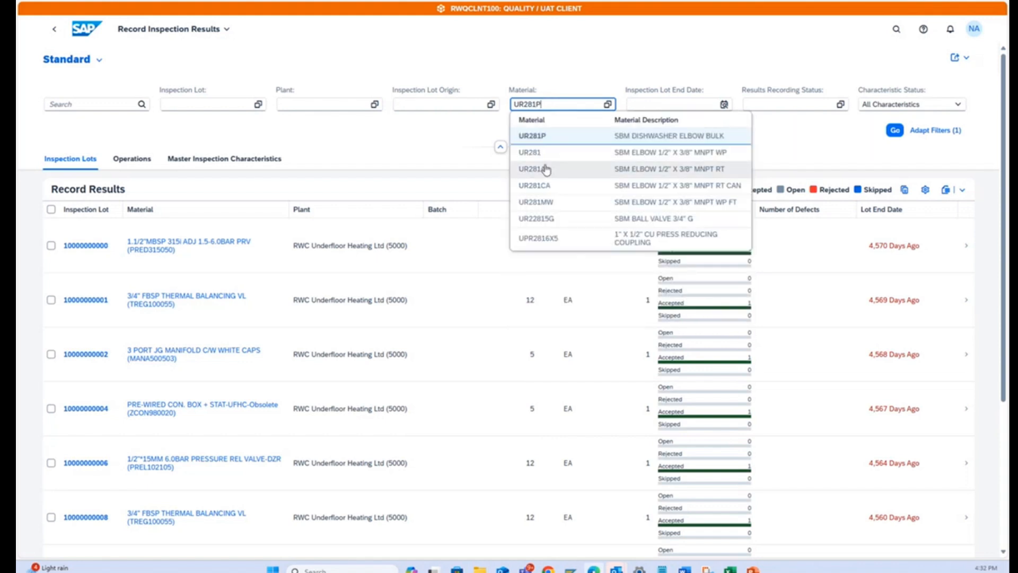
click(542, 138)
click(317, 105)
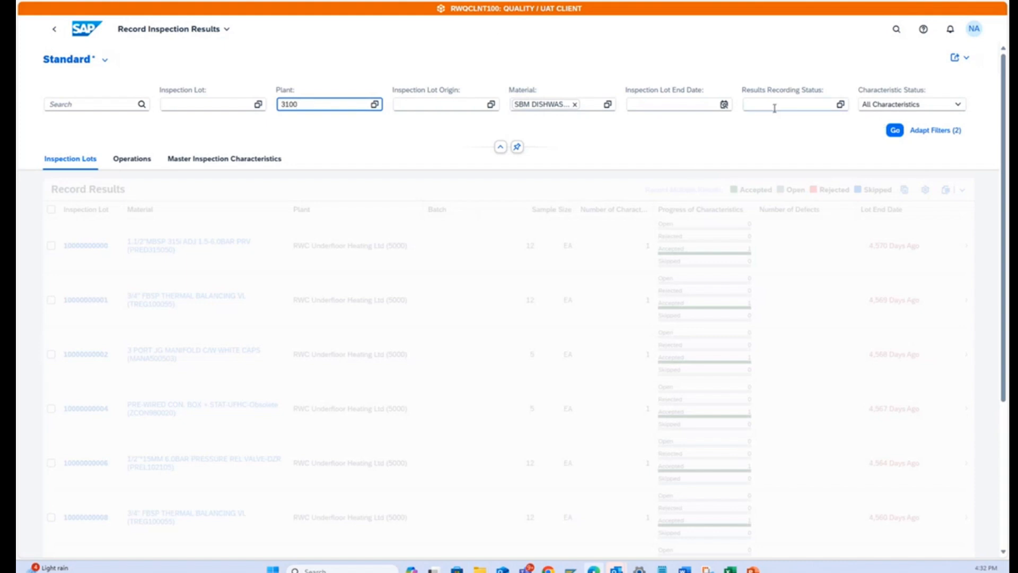
Set the Results Recording Status filter to Not Started and apply the filters to the inspection lot list.
click(840, 105)
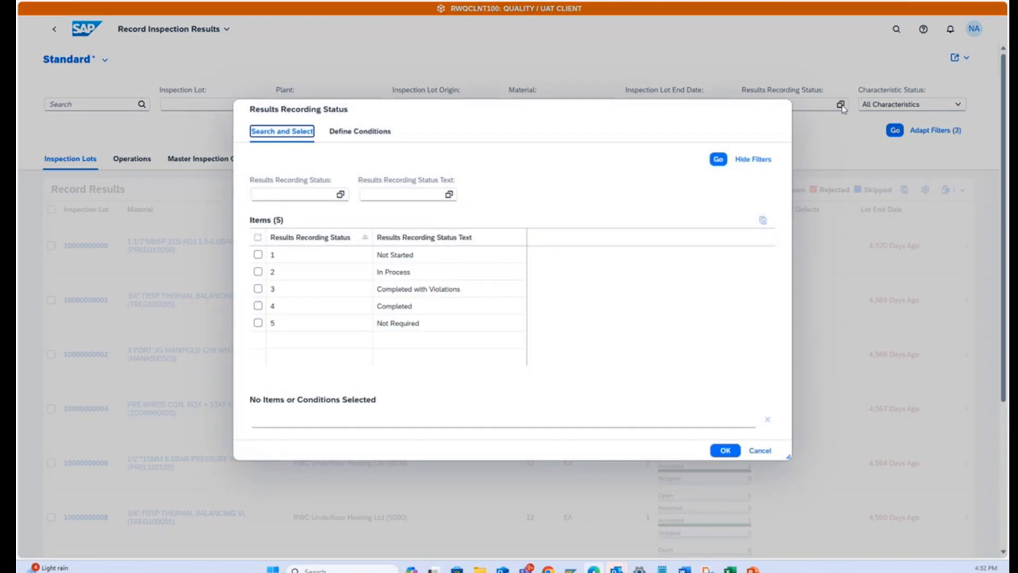
click(258, 255)
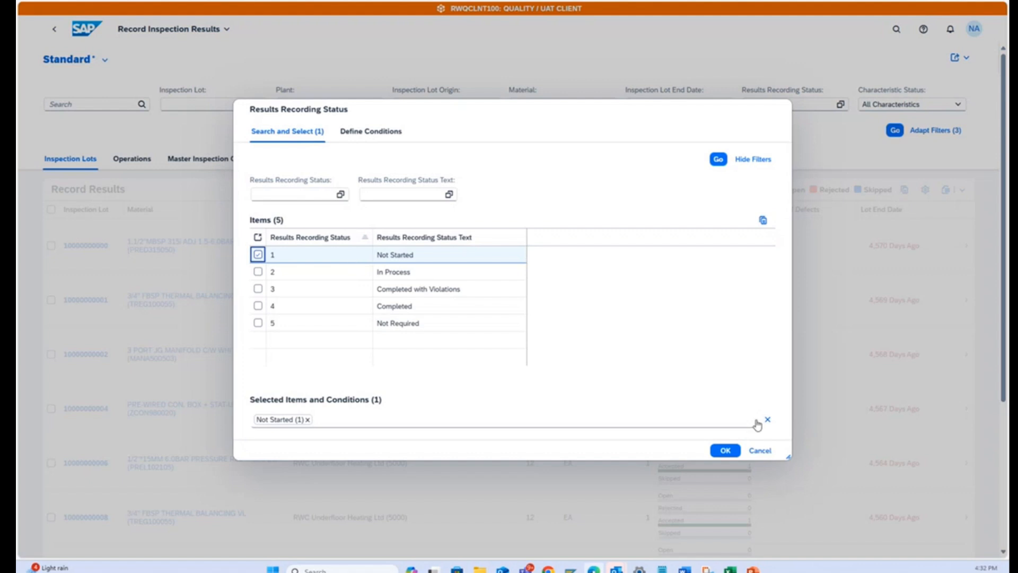
click(724, 450)
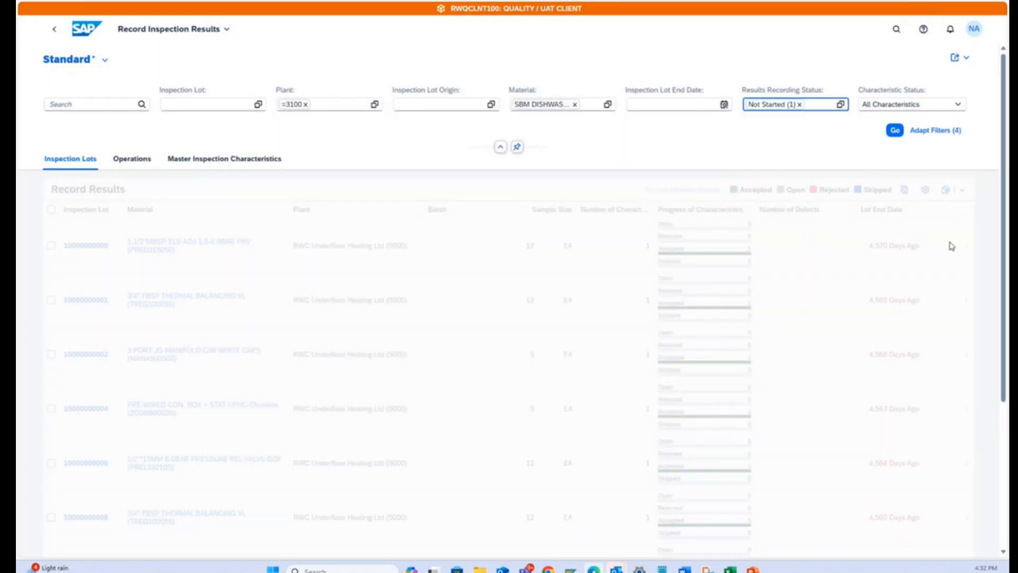
click(895, 131)
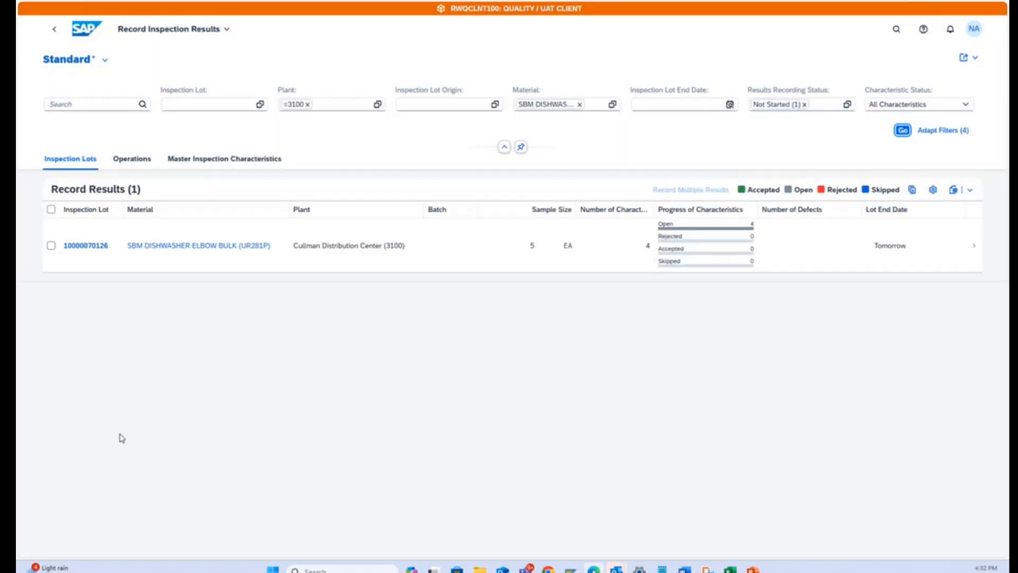
Open the inspection characteristics of the UR281P inspection lot at plant 3100.
click(51, 245)
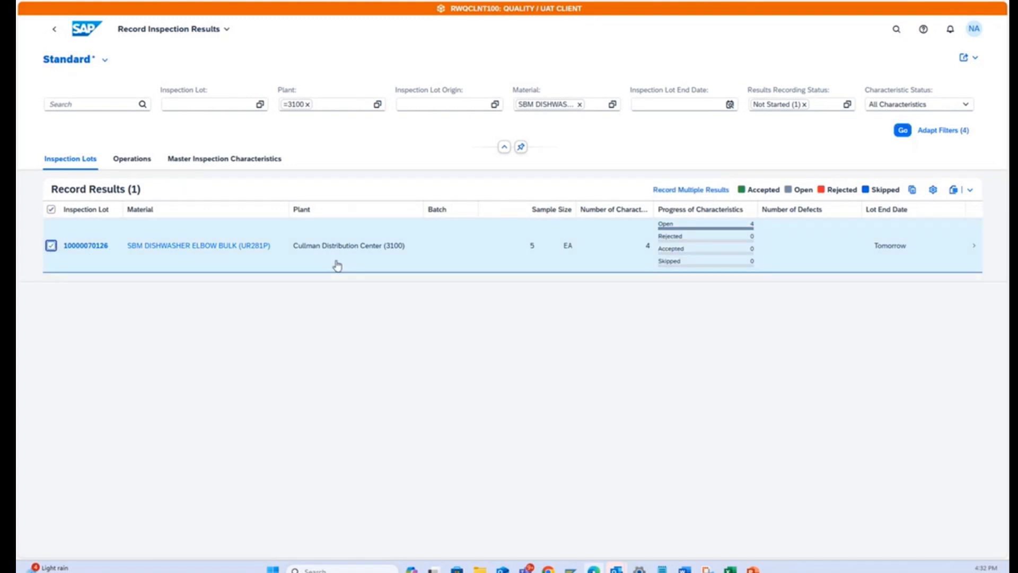
click(975, 248)
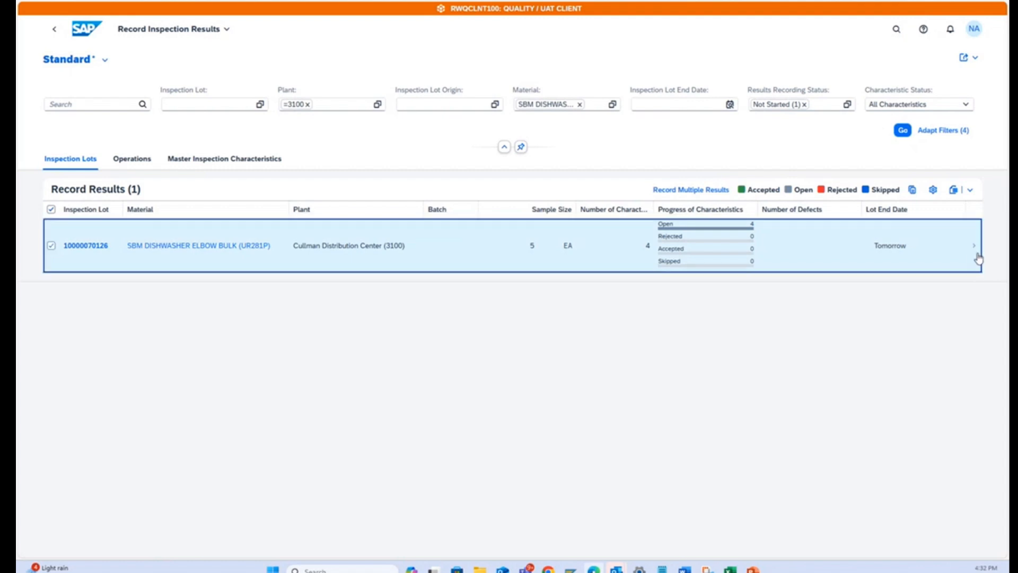
click(975, 249)
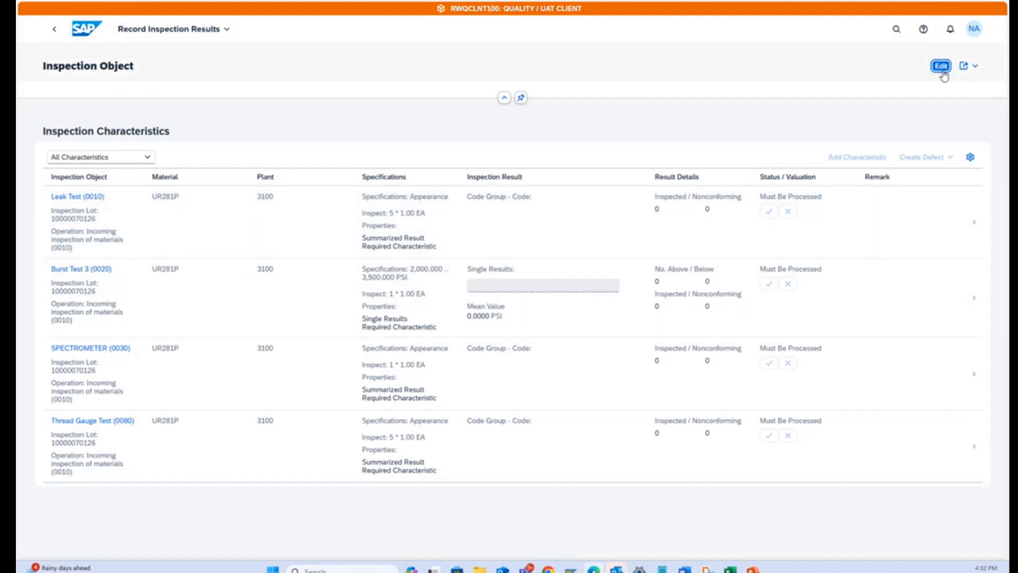
Switch to editing and record the Leak Test with code 01 (okay) of group YB02-01, an accepted valuation and the remark OK.
click(942, 67)
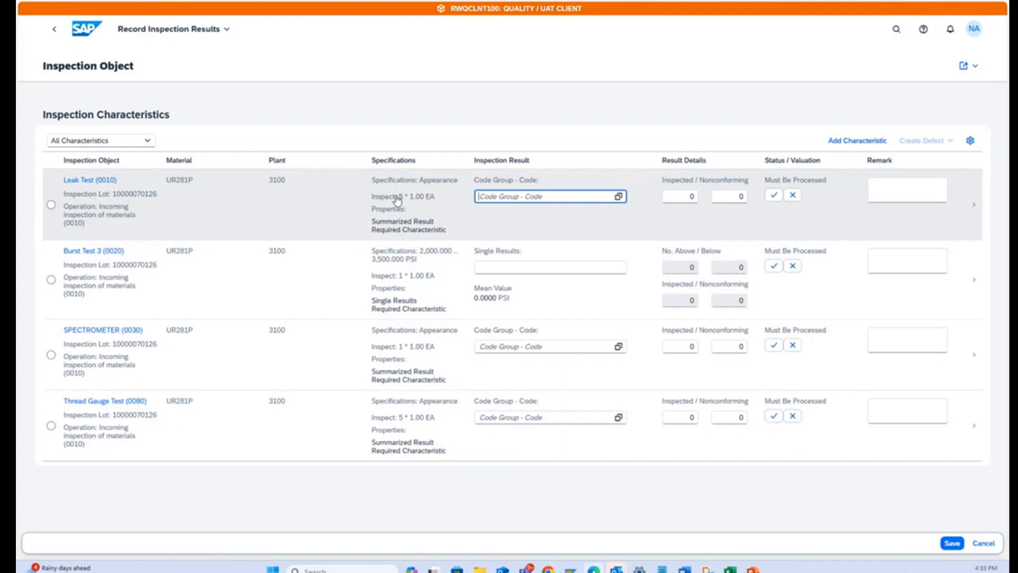
click(618, 196)
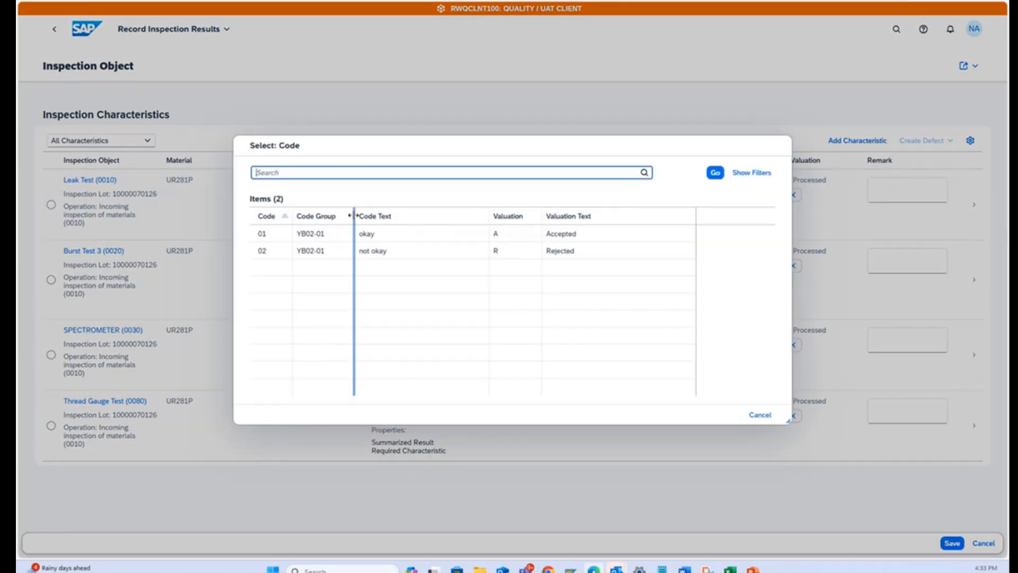
click(367, 233)
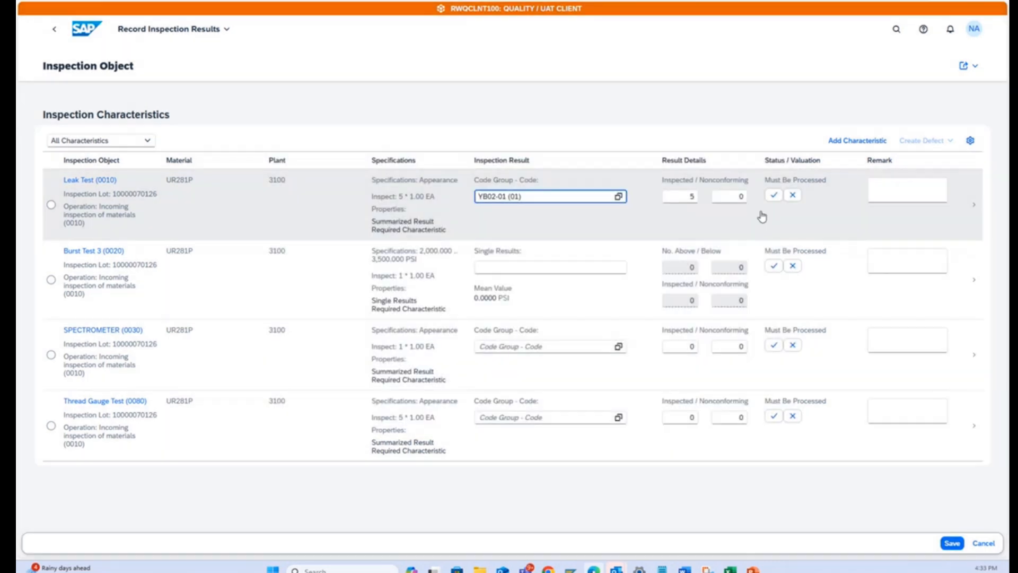
click(774, 197)
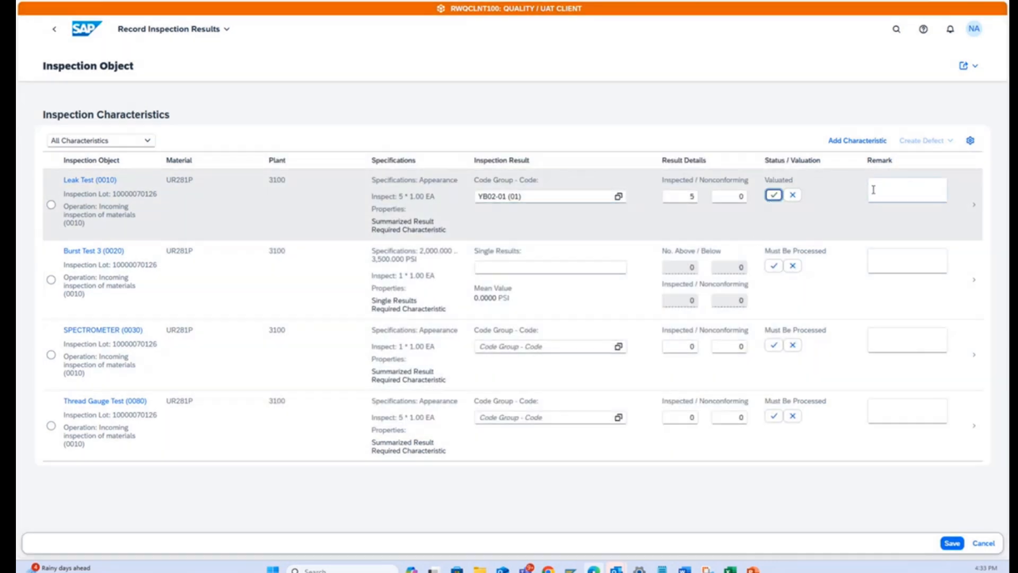
click(900, 196)
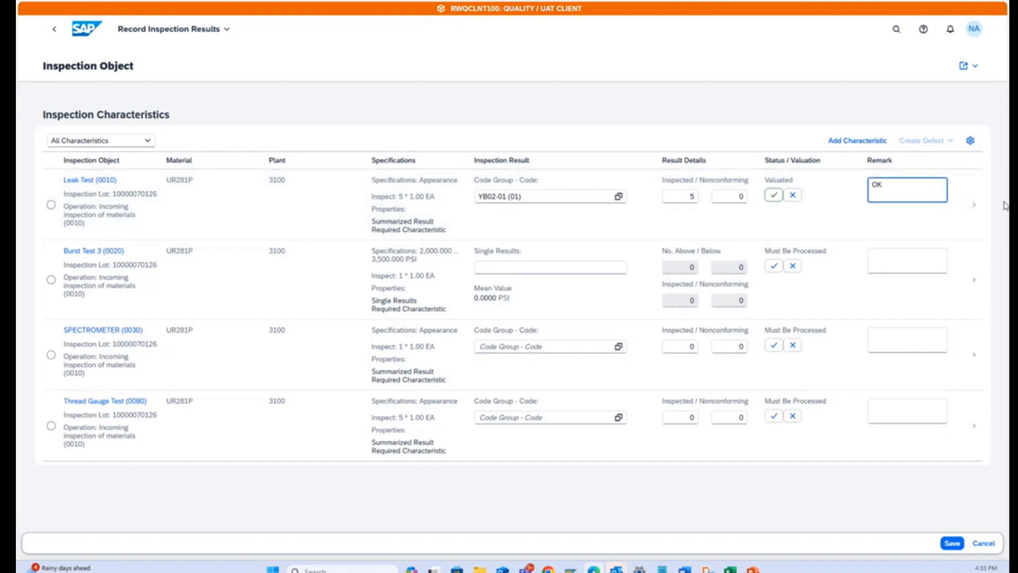
Attach the file "QM missing data-Plant 1040" to the Leak Test characteristic and save the results.
click(52, 206)
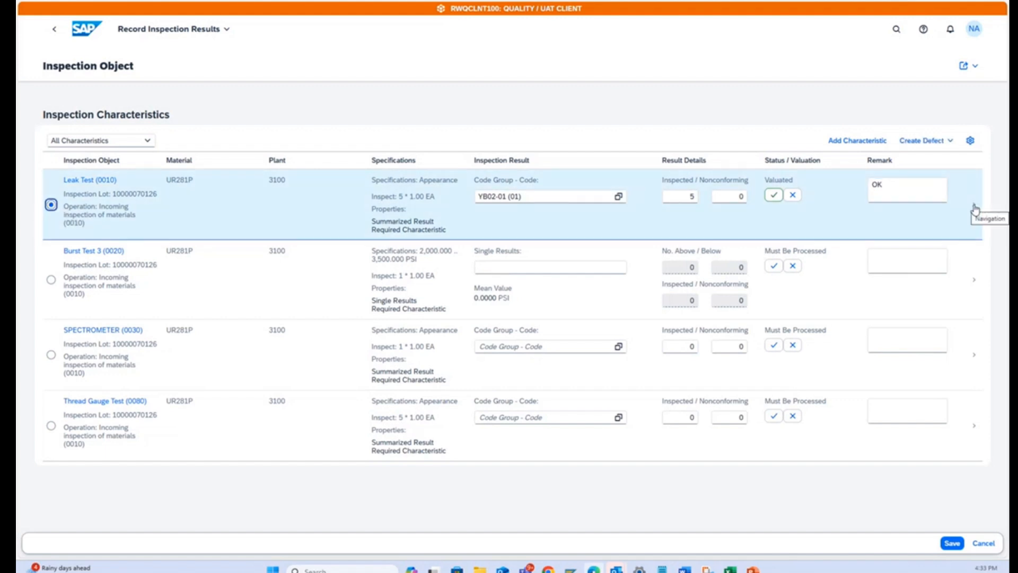
click(975, 210)
scroll(474, 233, down, 2)
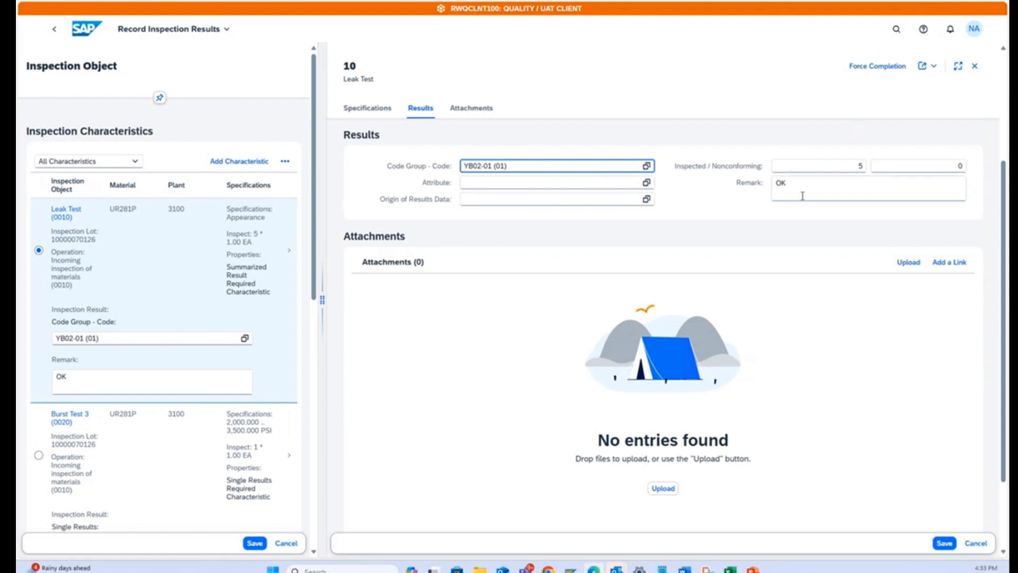
click(902, 263)
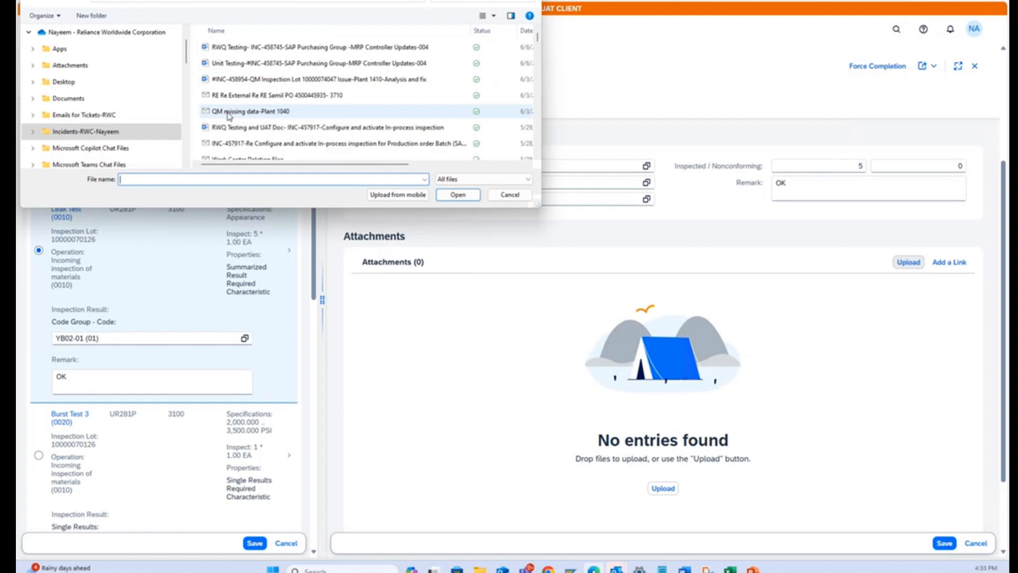
double_click(229, 113)
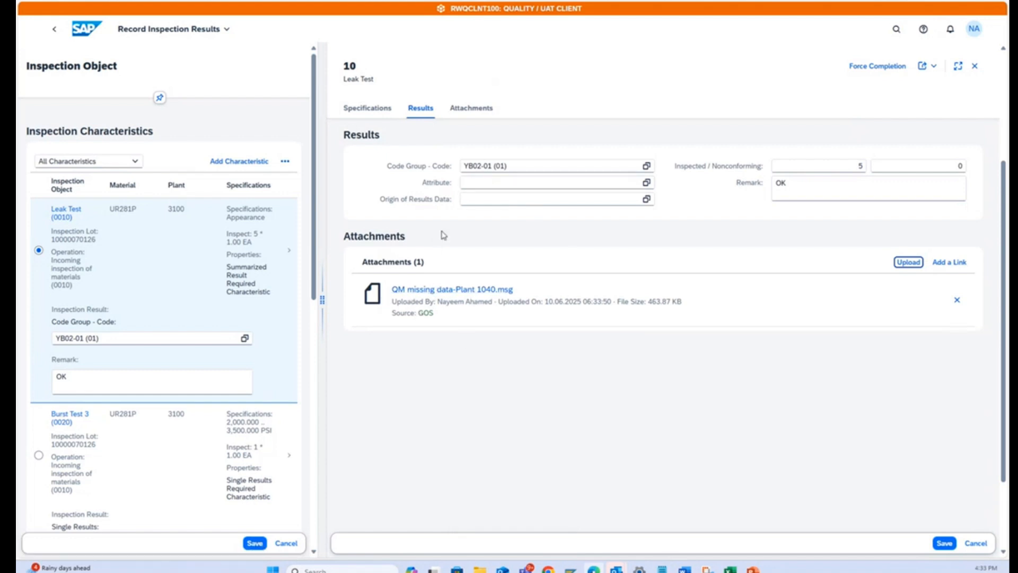
click(943, 543)
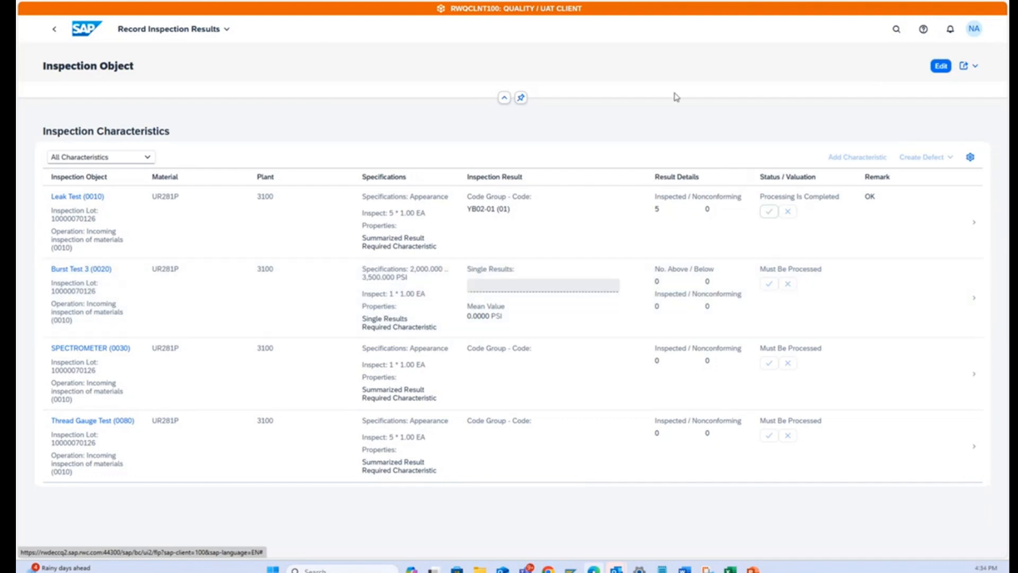
Resume editing and record a single result of 2600 PSI for Burst Test 3, with an accepted valuation and the remark OK.
click(940, 66)
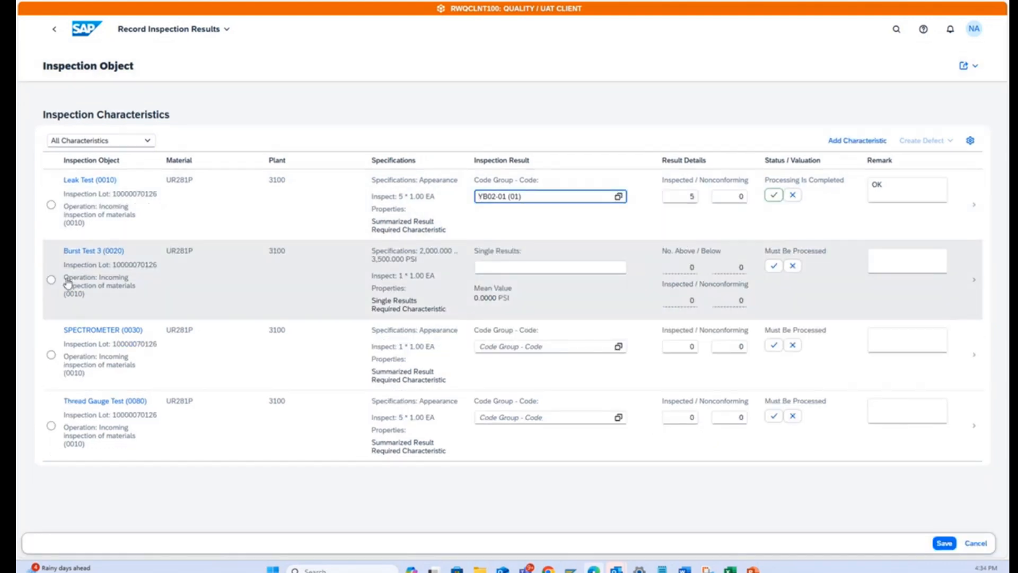
click(51, 280)
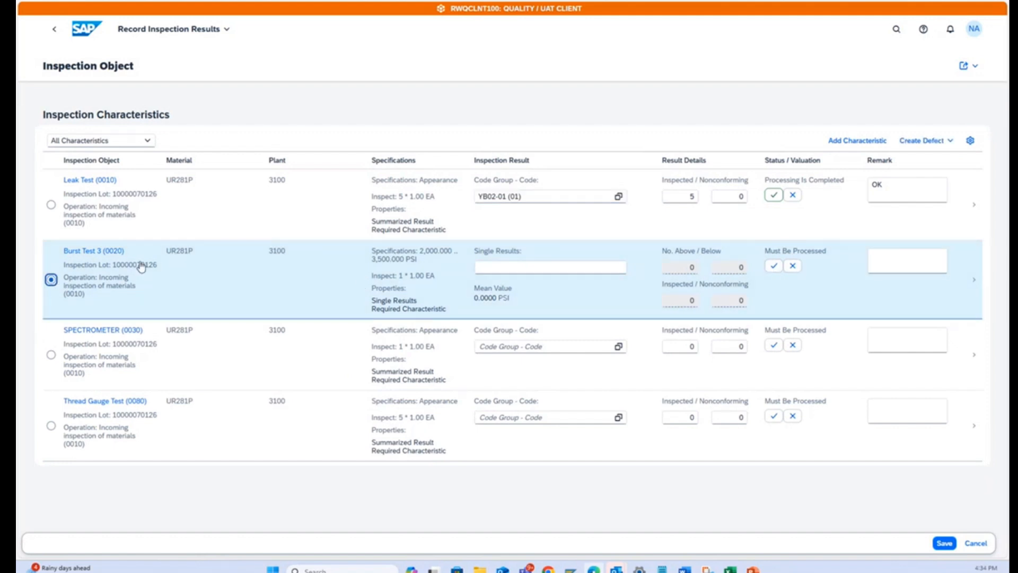
click(487, 267)
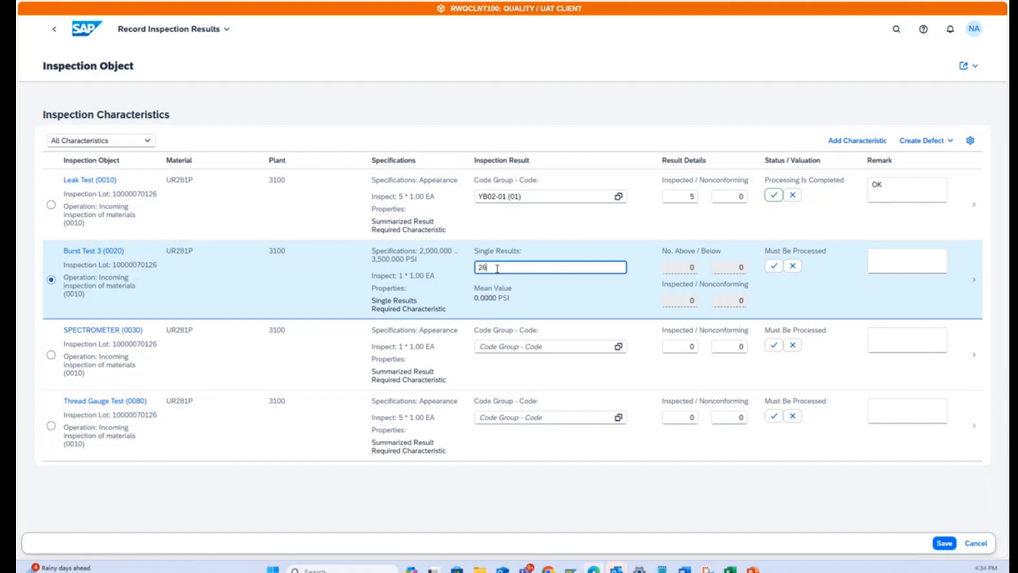
key(Return)
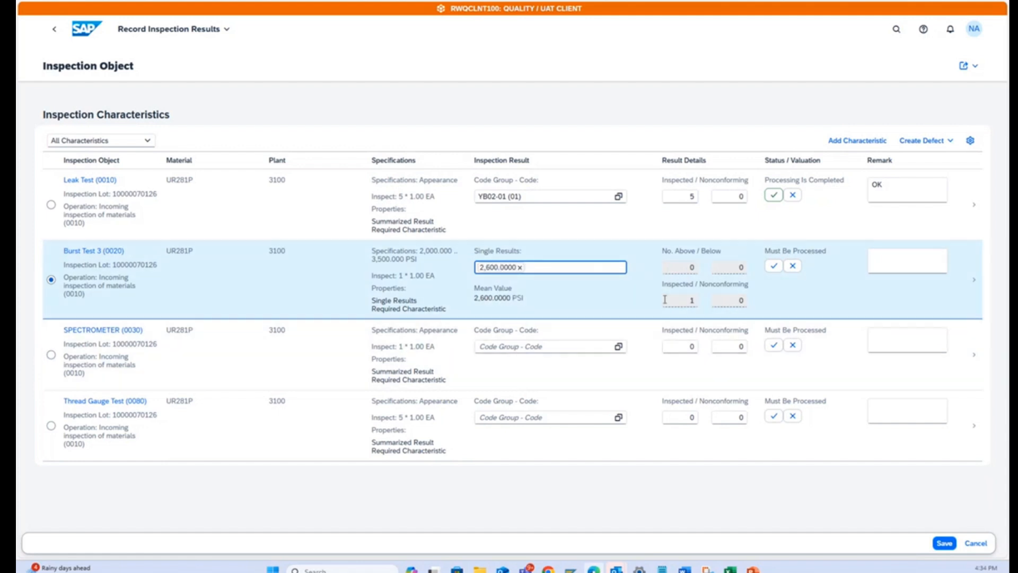
click(774, 266)
click(895, 265)
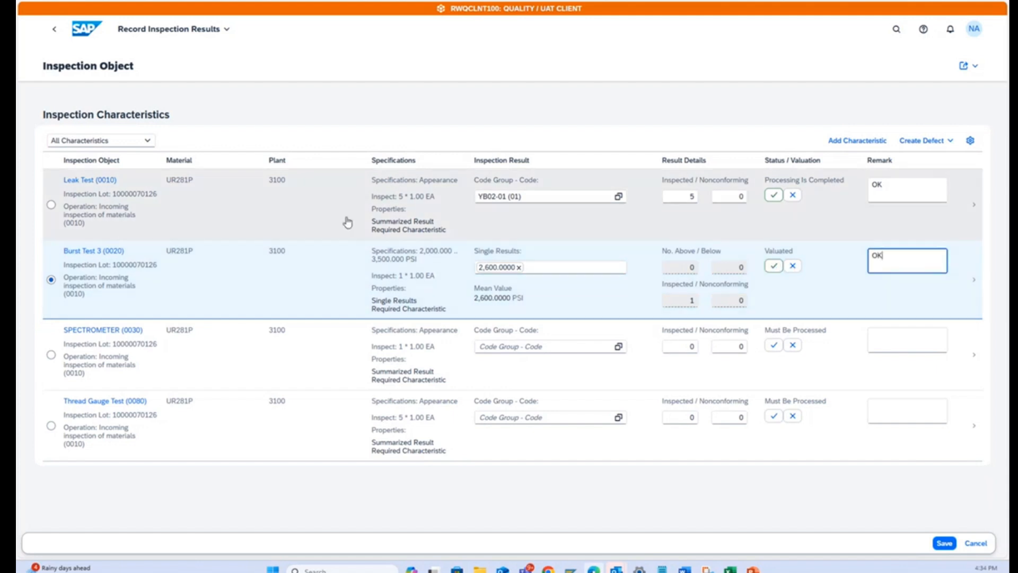
Record the SPECTROMETER characteristic with code 01 of group YB02-01, an accepted valuation and the remark OK.
click(242, 361)
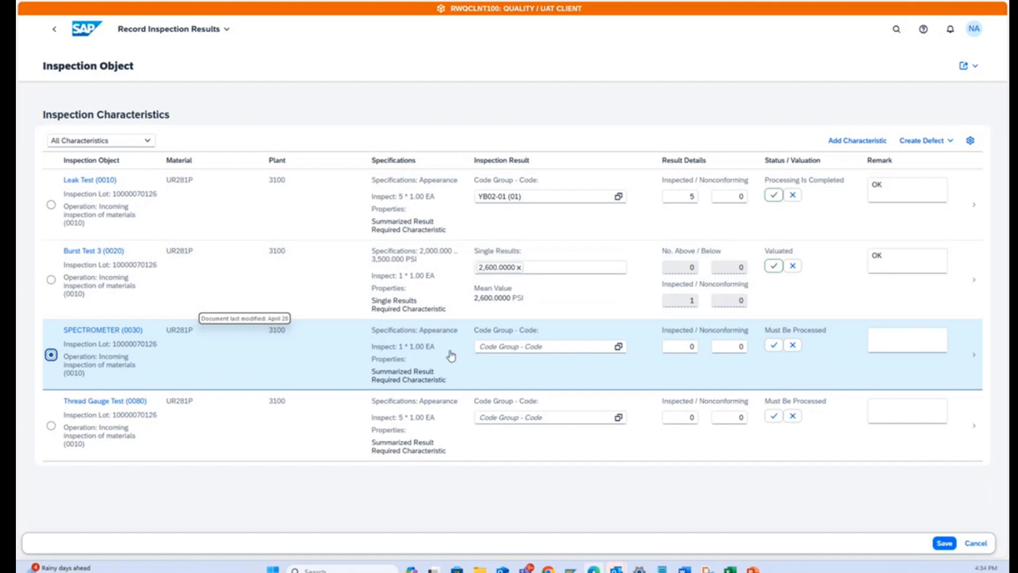
click(618, 347)
click(316, 236)
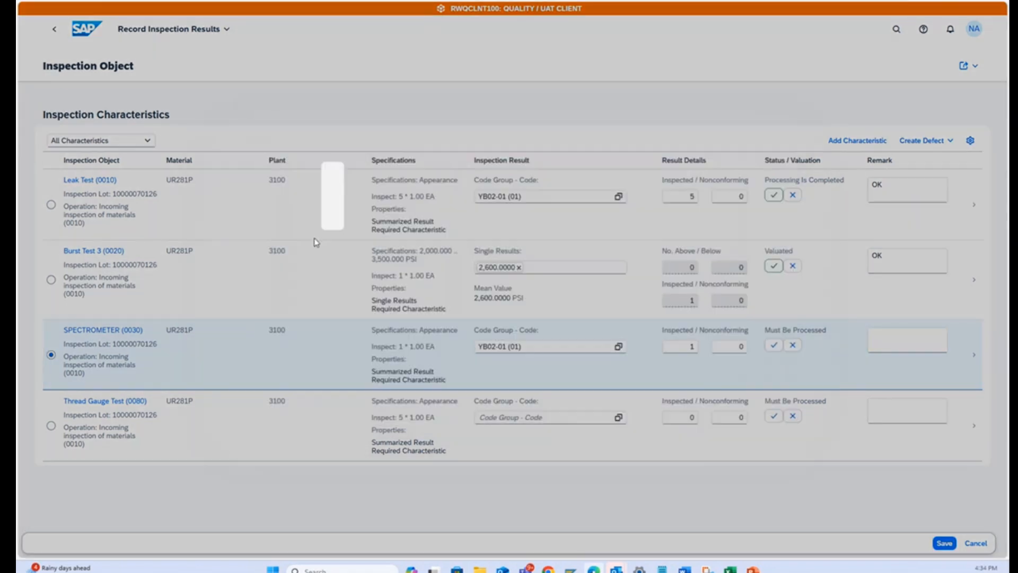
click(773, 344)
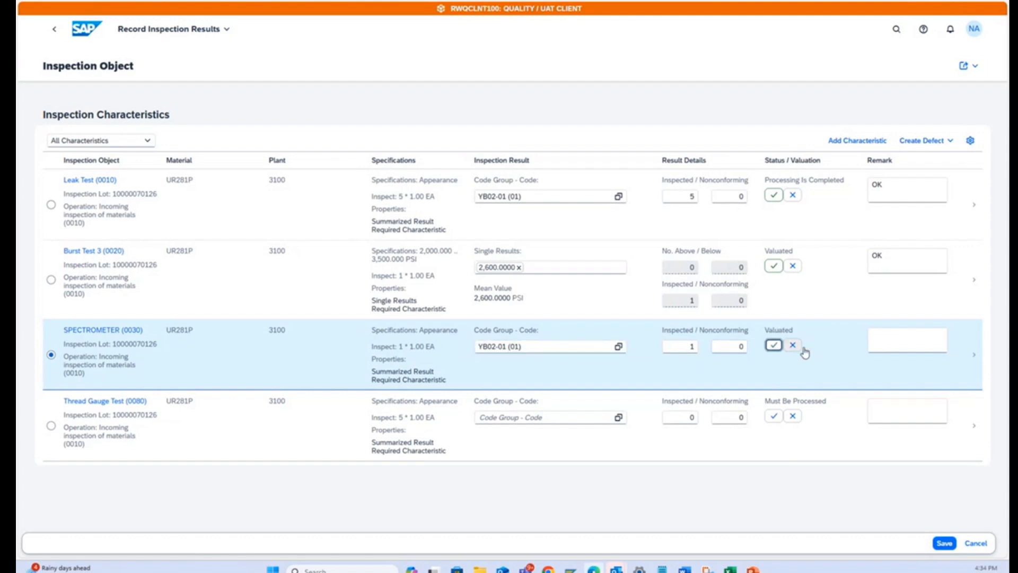
click(896, 338)
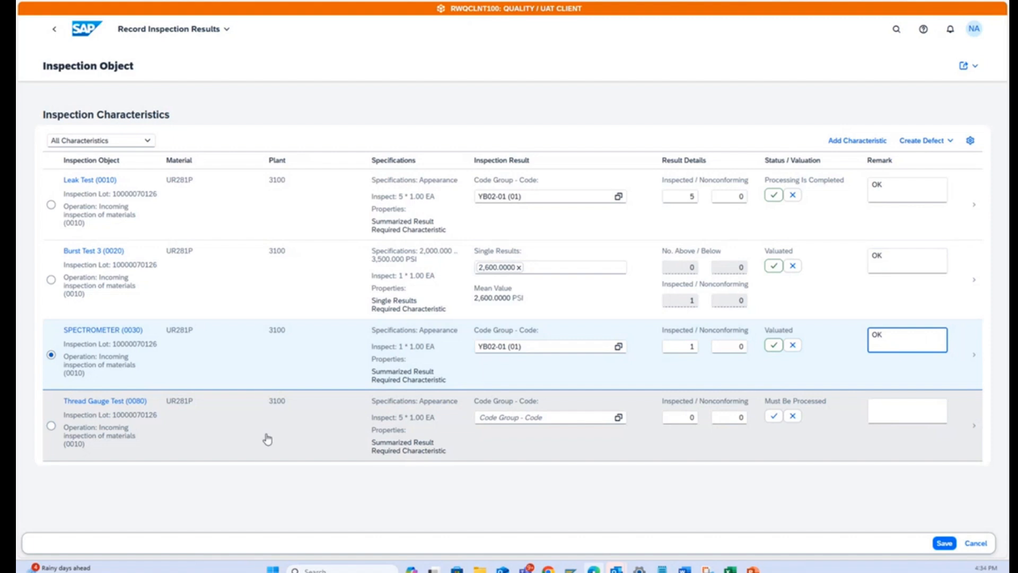
Record the Thread Gauge Test with code 01 of group YB02-01, an accepted valuation and the remark OK.
click(51, 427)
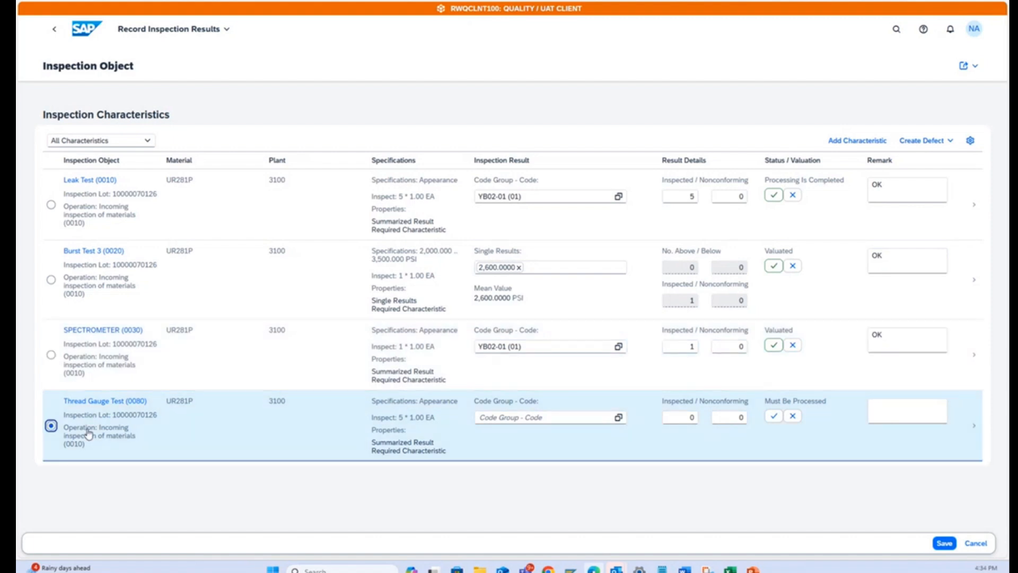
click(618, 417)
click(373, 233)
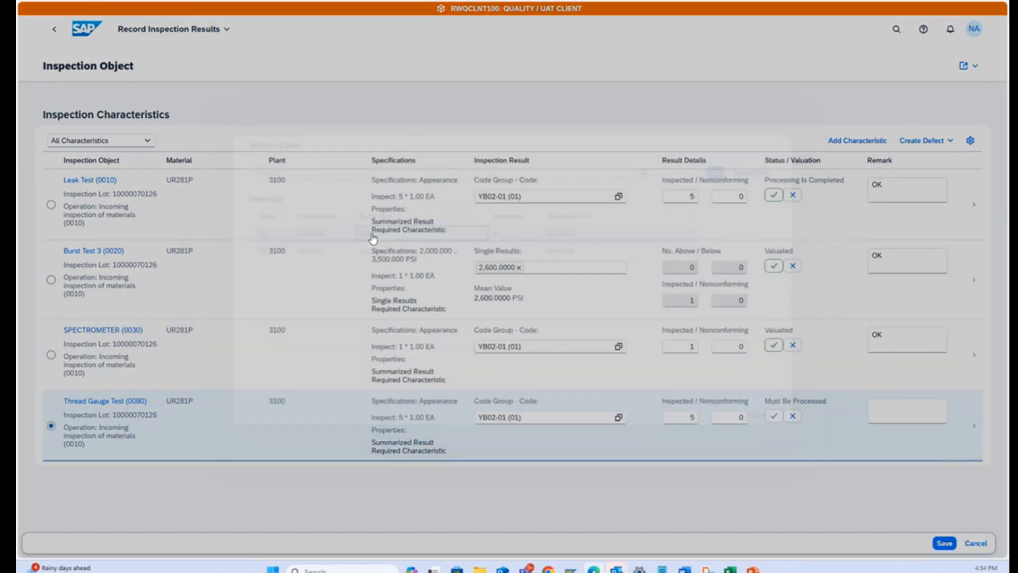
click(774, 417)
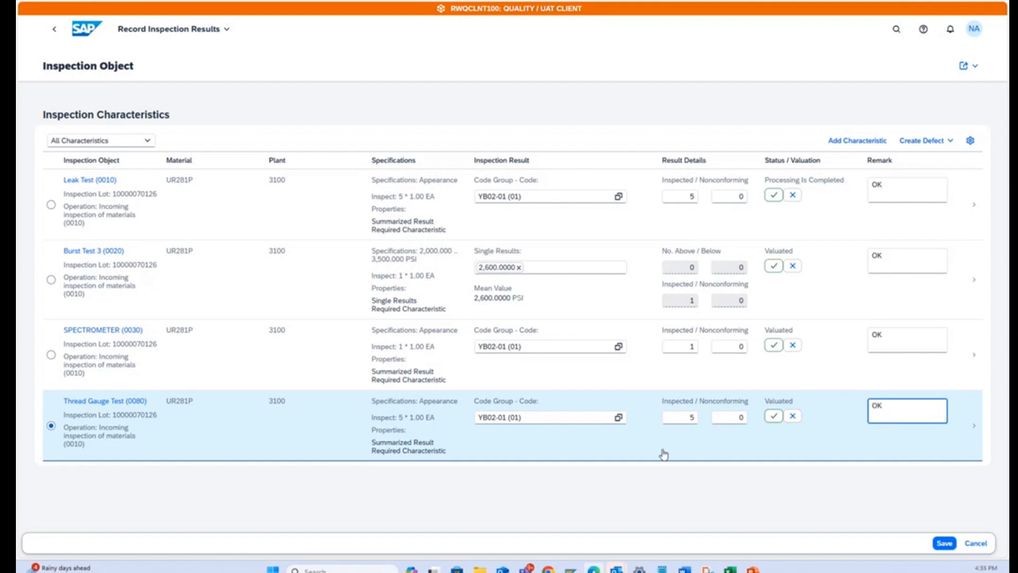
Set the Thread Gauge Test, SPECTROMETER, Burst Test 3 and Leak Test characteristics to Processed and save the results.
click(774, 416)
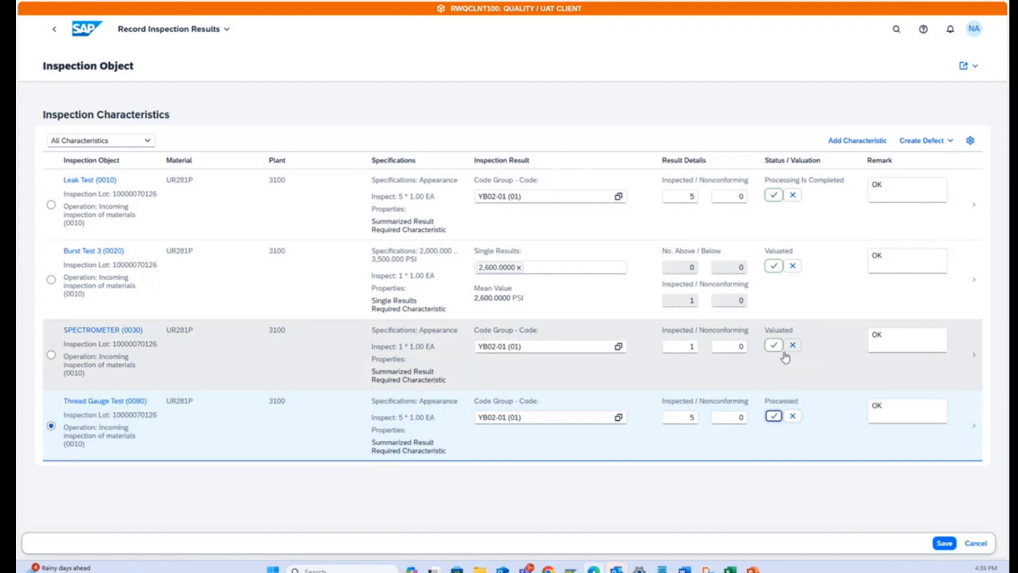
click(775, 346)
click(774, 266)
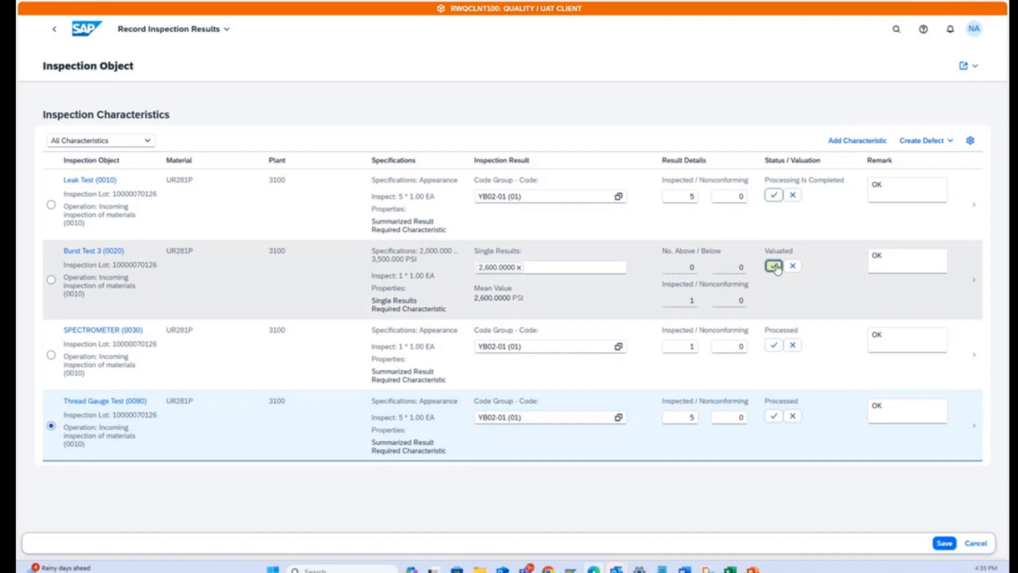
click(775, 196)
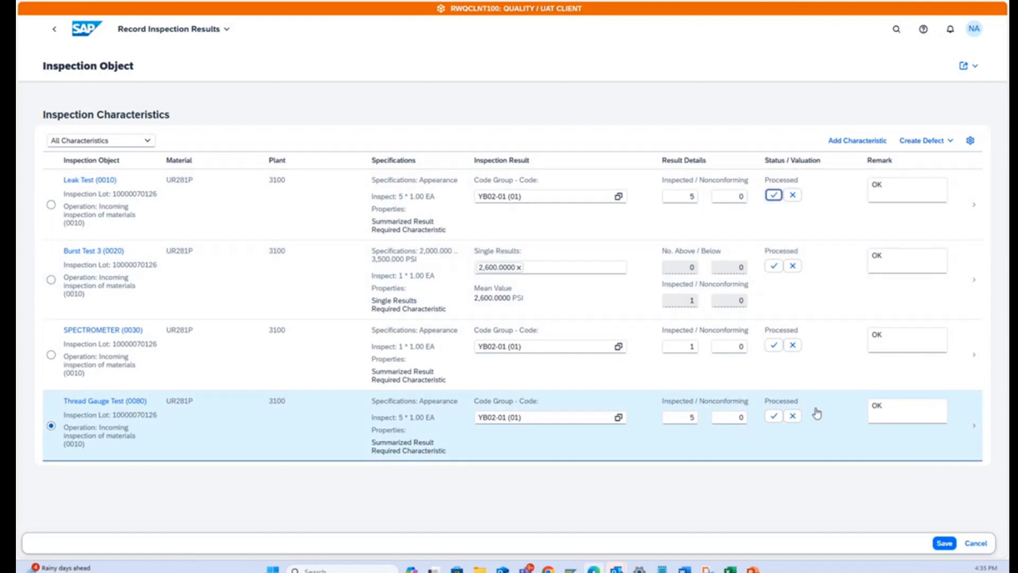
click(944, 543)
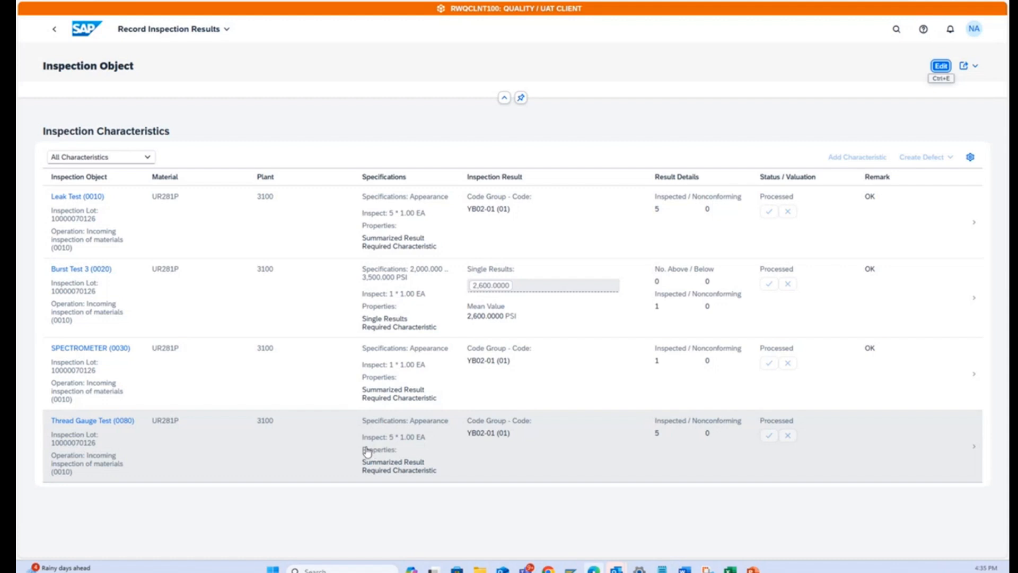
Open the UR281P inspection lot in the Record Usage Decision app.
click(86, 28)
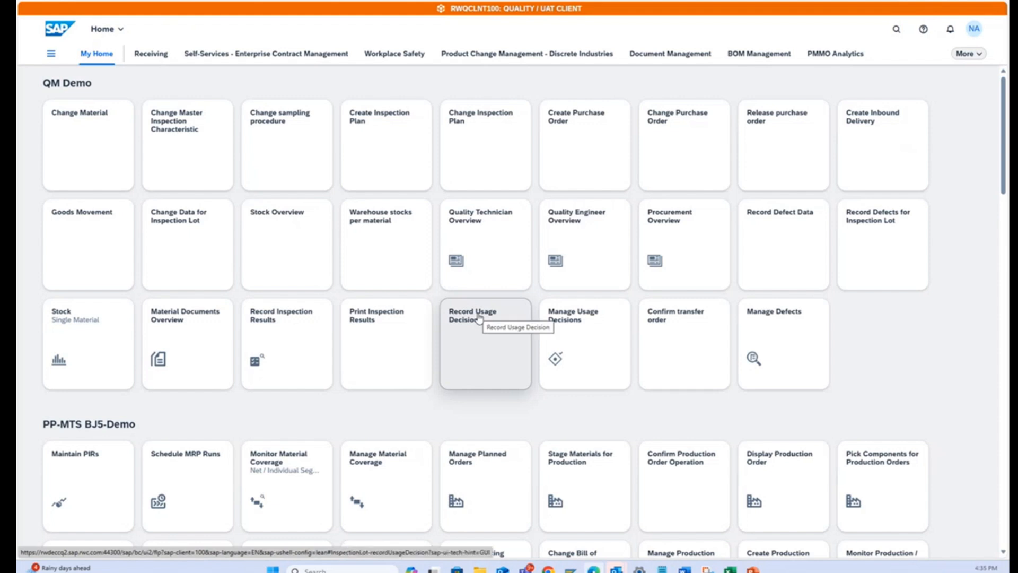
click(592, 318)
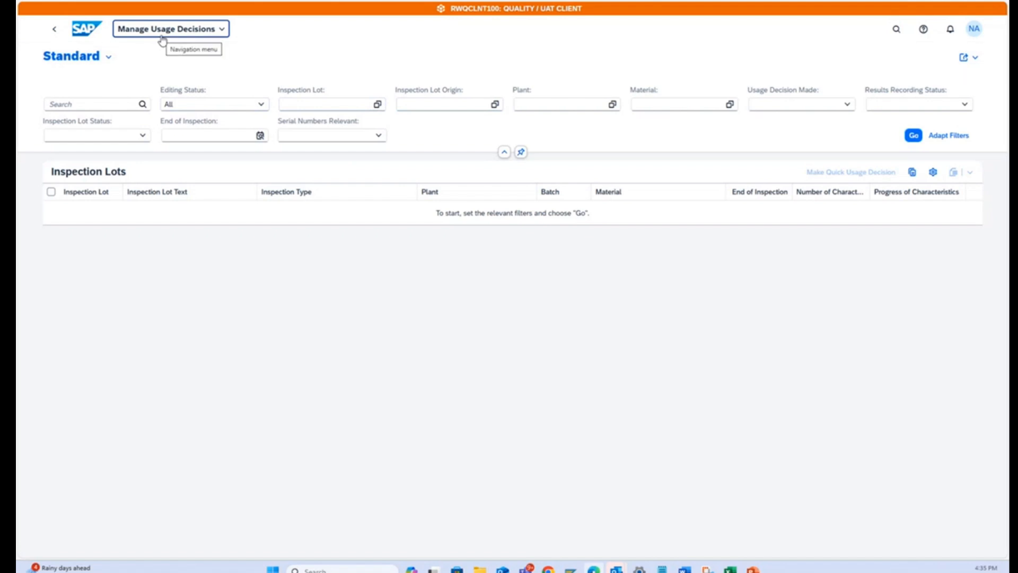
click(85, 31)
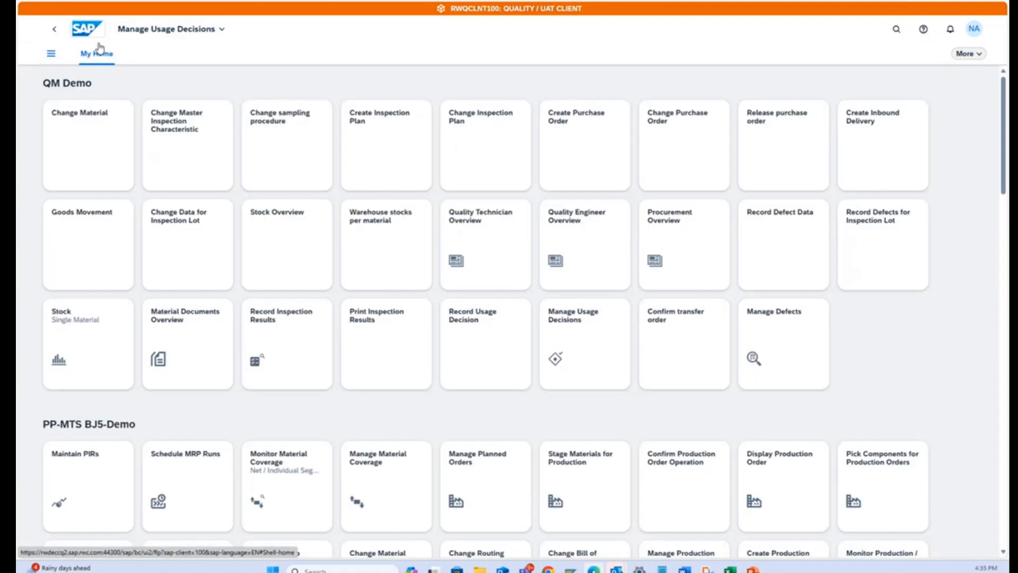
click(473, 321)
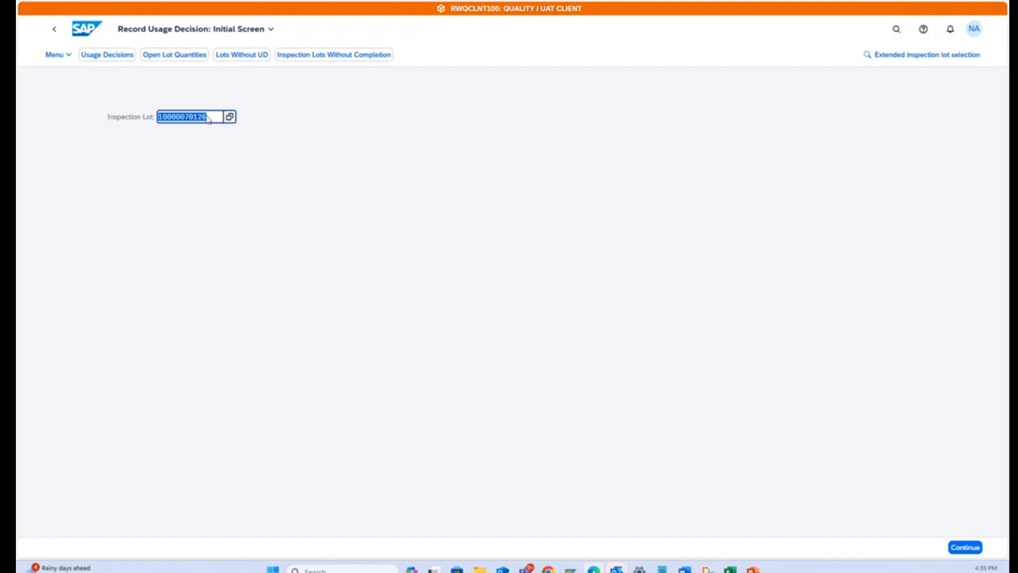
click(958, 546)
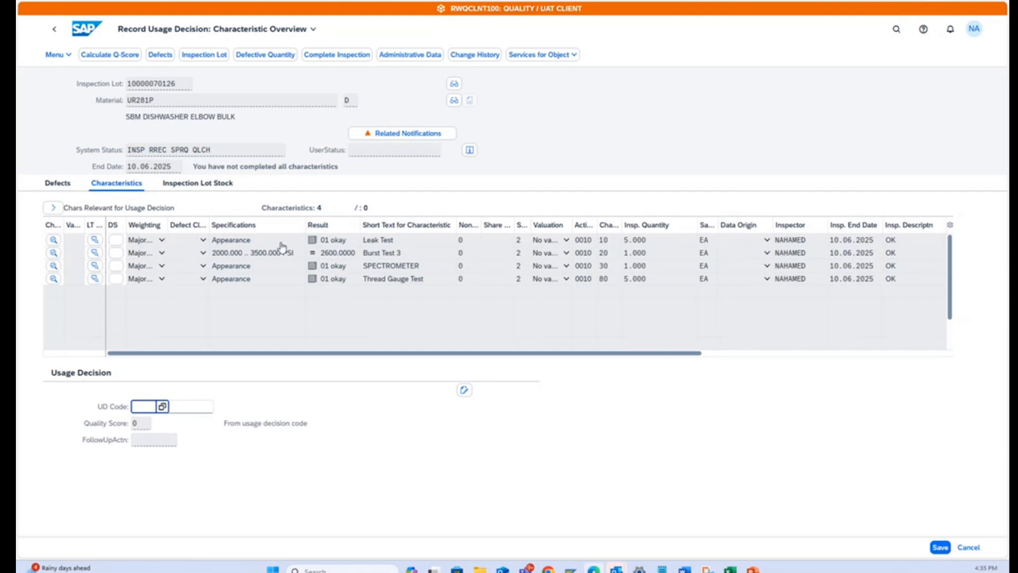
Force inspection completion to view the selectable usage decision codes, and return to the home page without choosing one.
click(162, 406)
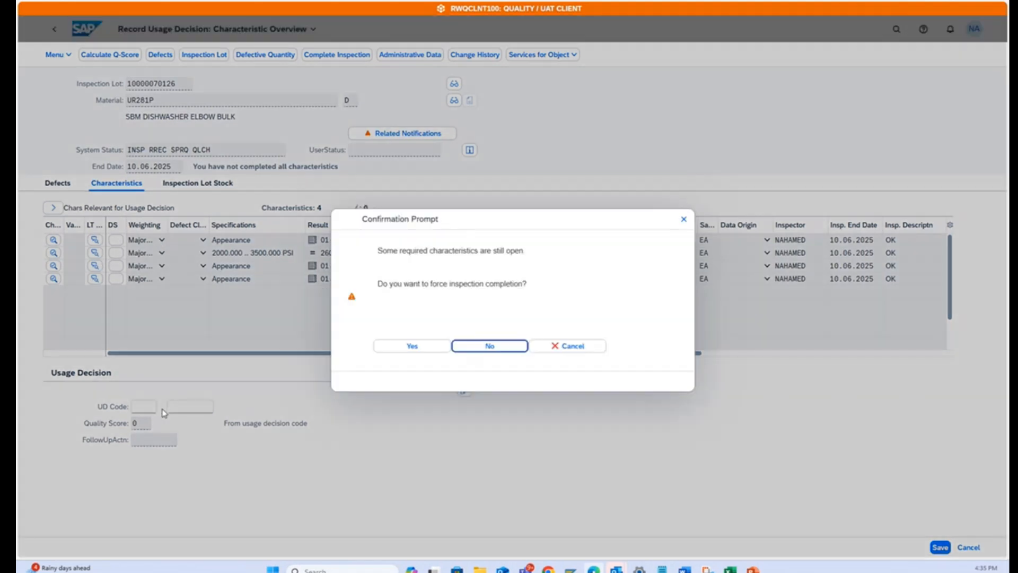
click(418, 347)
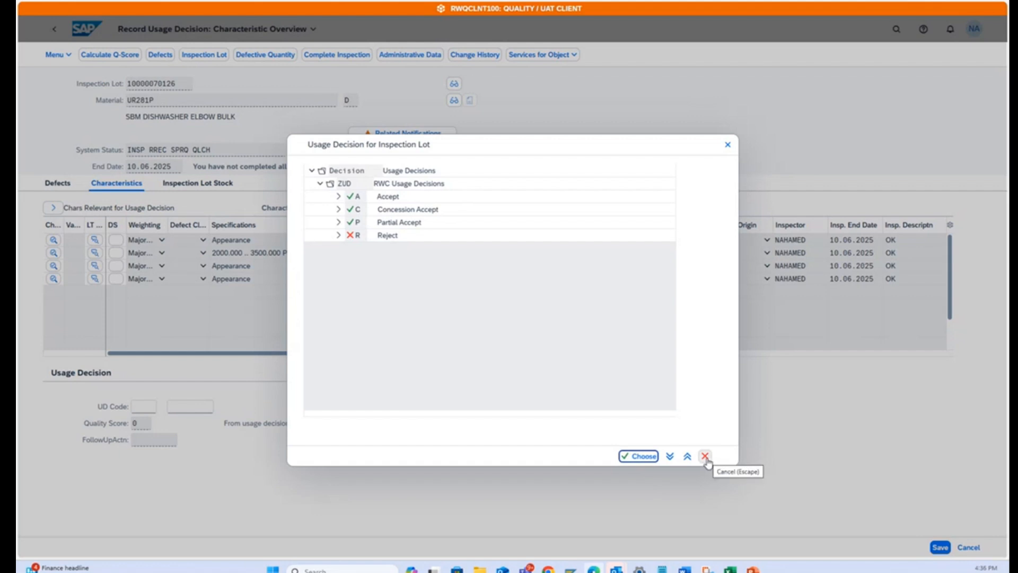
click(707, 457)
click(84, 31)
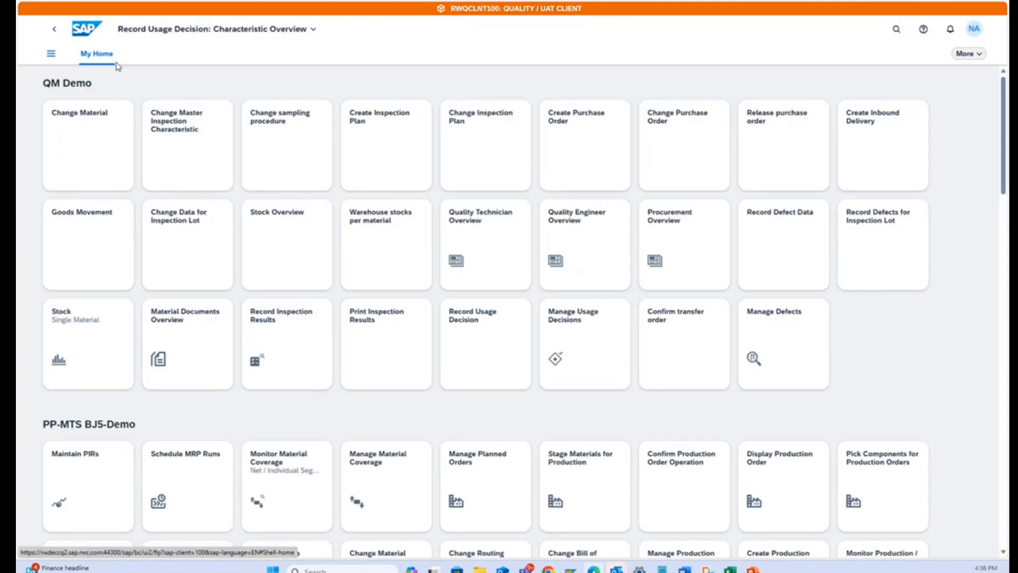
Open Manage Usage Decisions and filter the inspection lots by material UR281P.
click(575, 320)
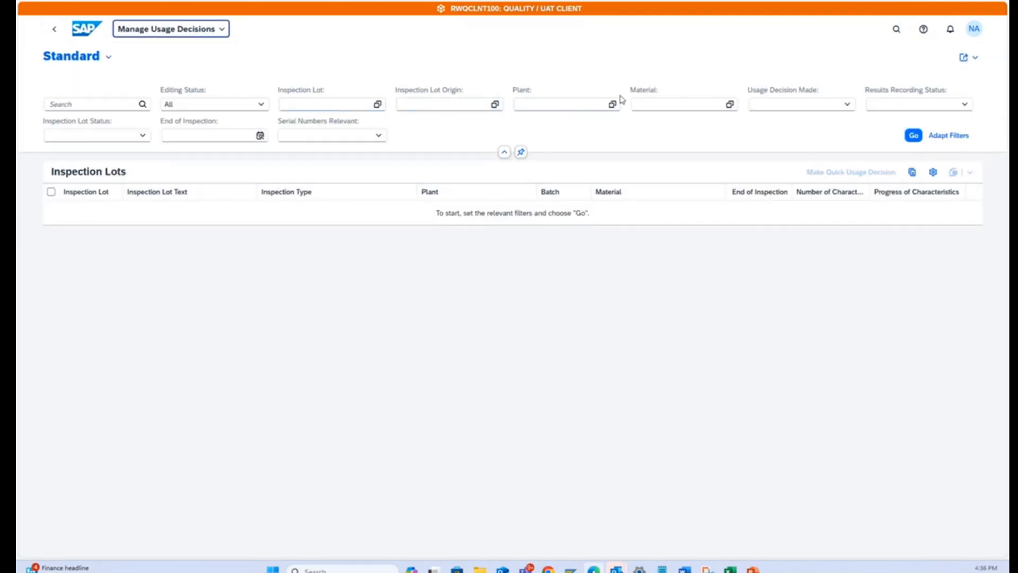
click(668, 104)
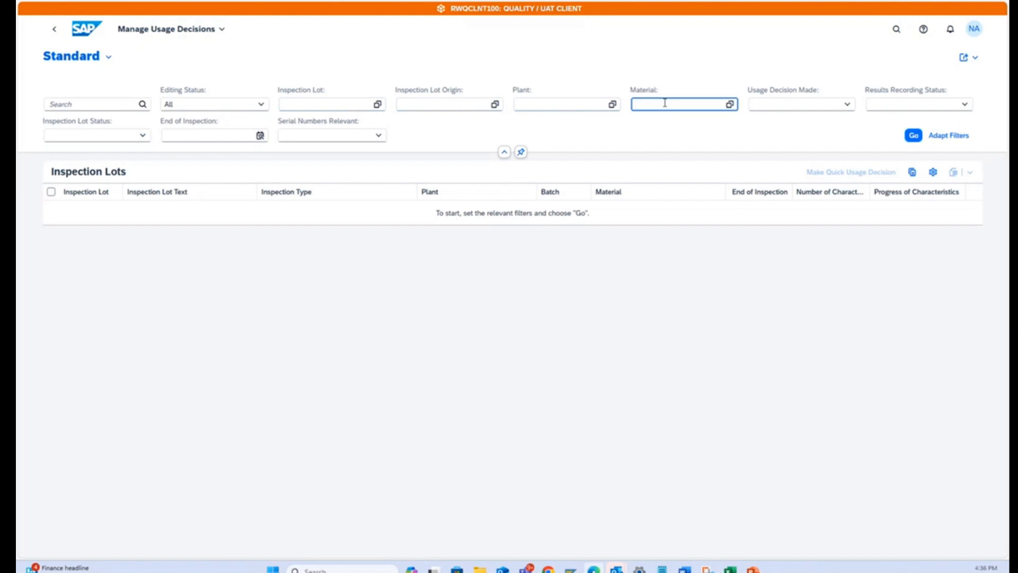
text(UR)
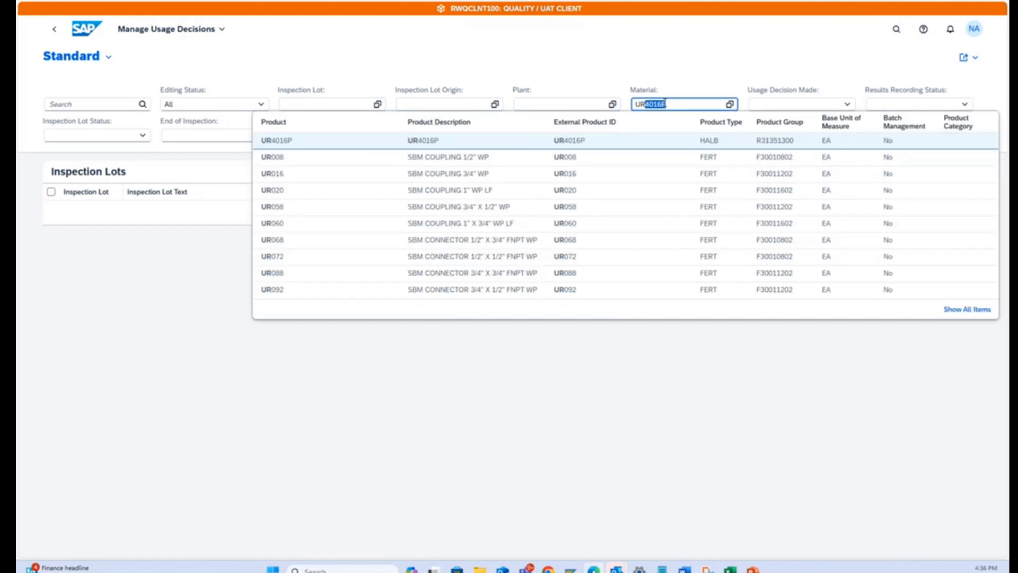
text(281p)
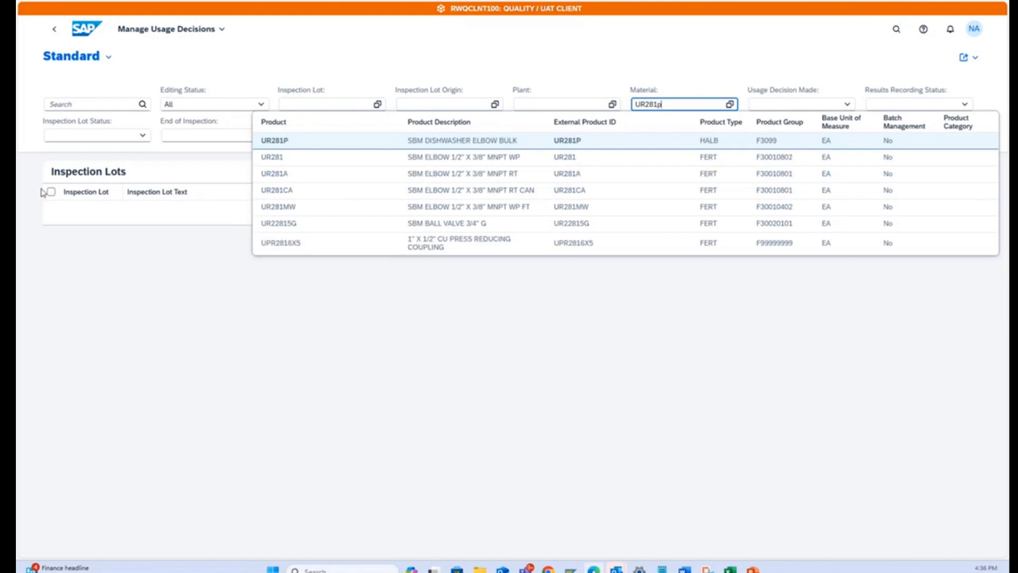
click(271, 142)
Filter by the Cullman Distribution Center plant and Usage Decision Made "No", and list the matching inspection lots.
click(539, 105)
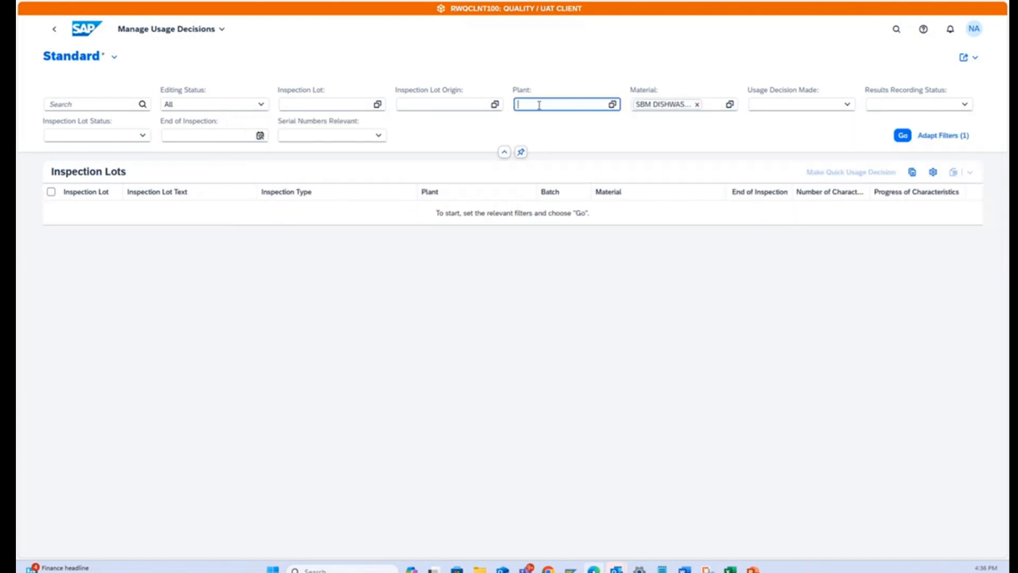
click(966, 105)
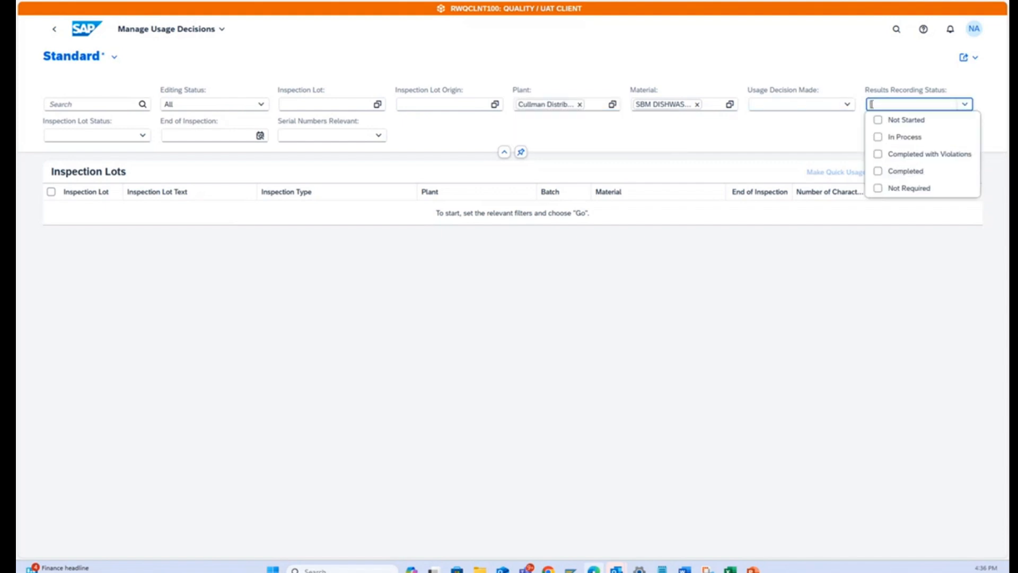
click(846, 105)
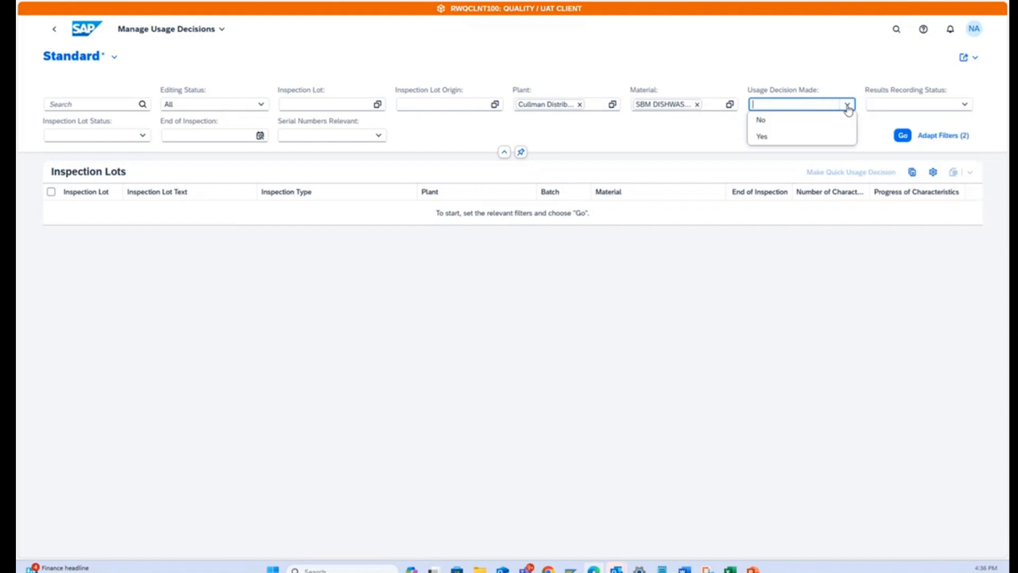
click(784, 122)
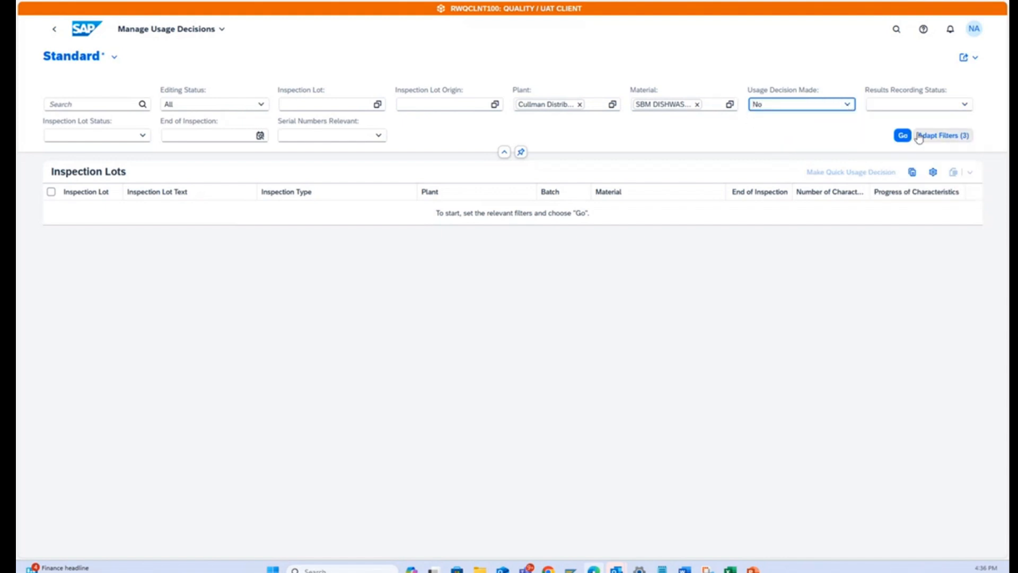
click(902, 135)
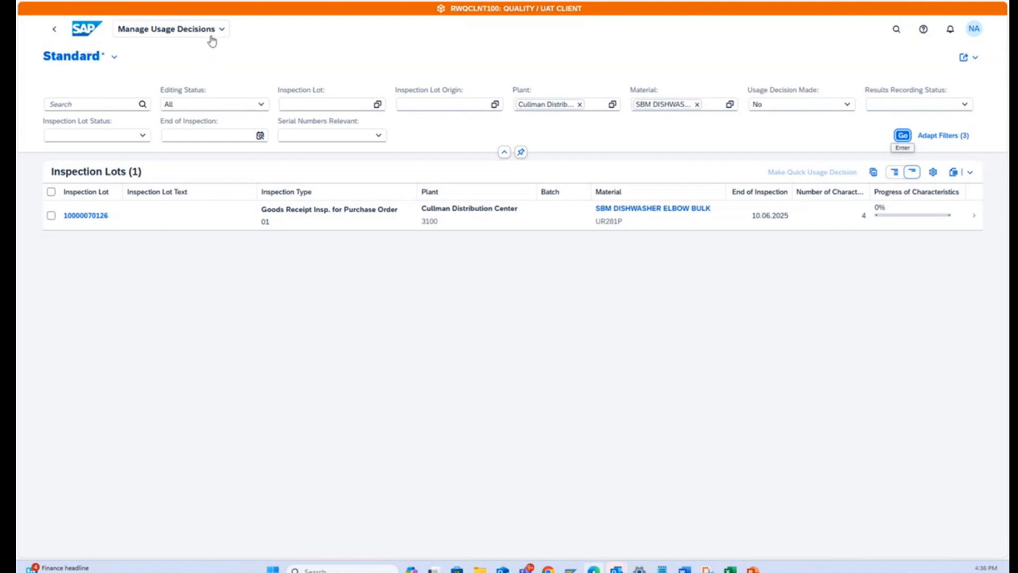
Open the UR281P inspection lot's details and examine its stock posting summary, results history, defects and quality score history.
click(51, 215)
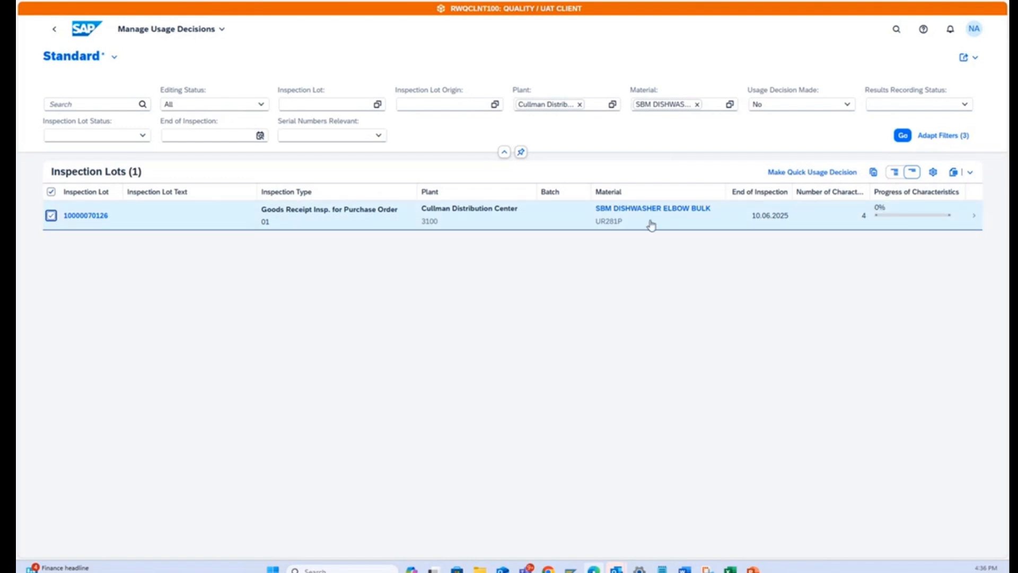
click(974, 218)
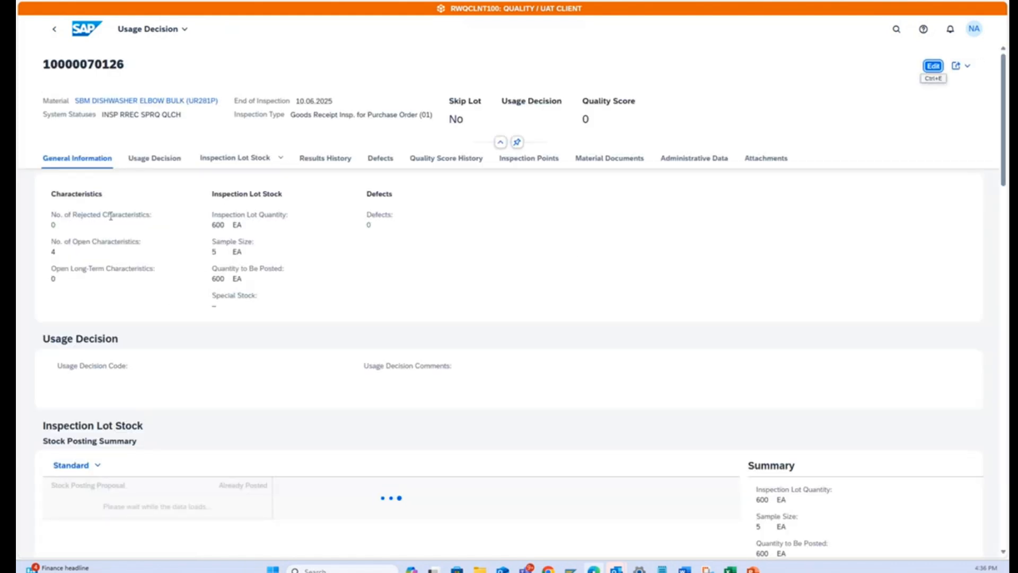
scroll(259, 365, down, 3)
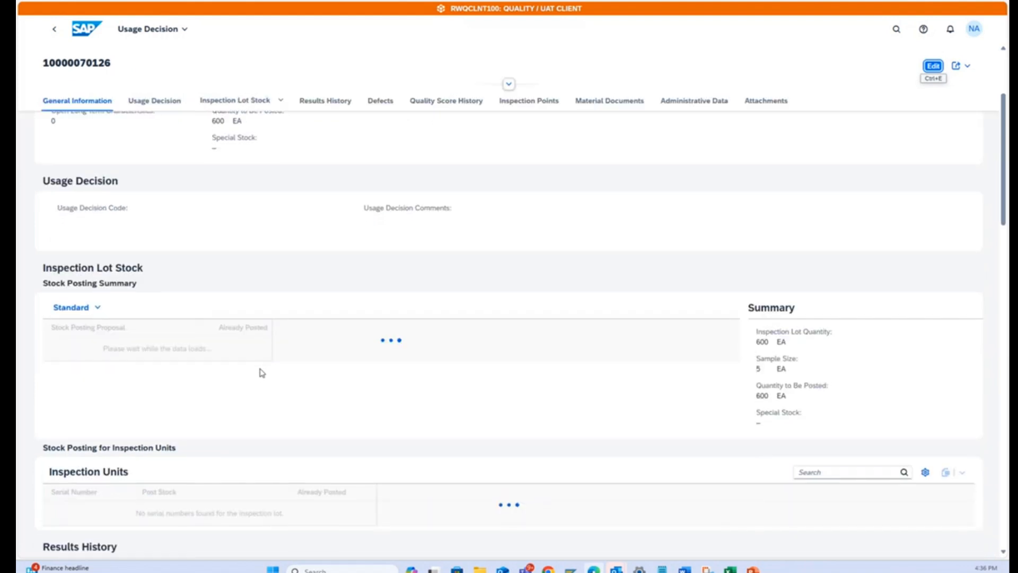
scroll(307, 379, down, 6)
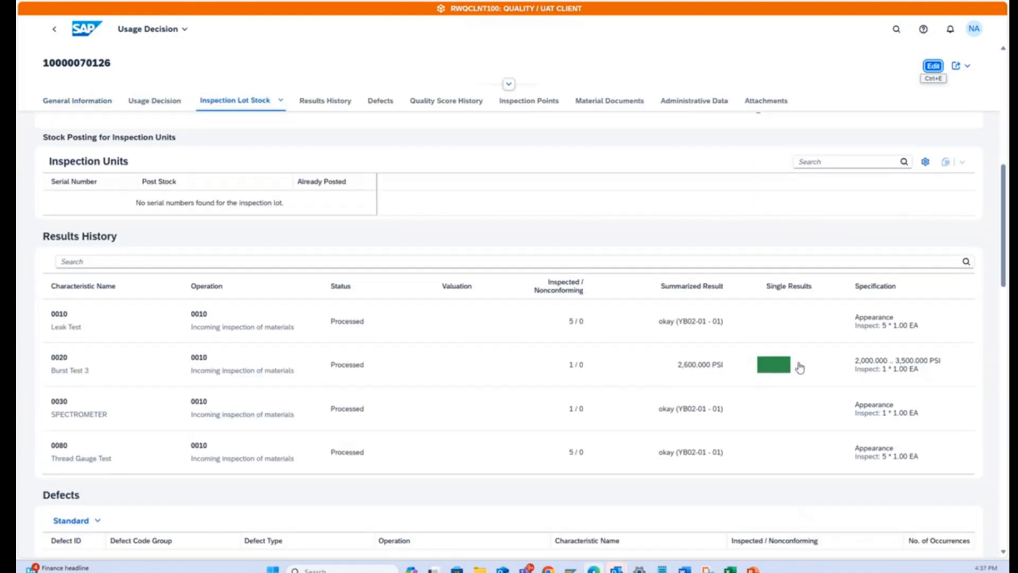
scroll(803, 362, down, 2)
scroll(500, 357, down, 5)
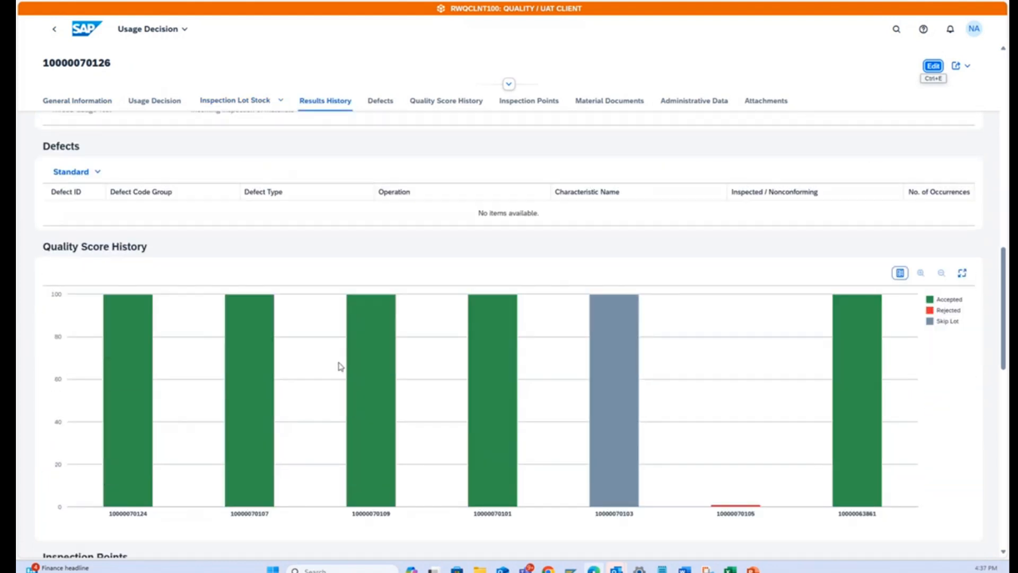
scroll(303, 518, up, 1)
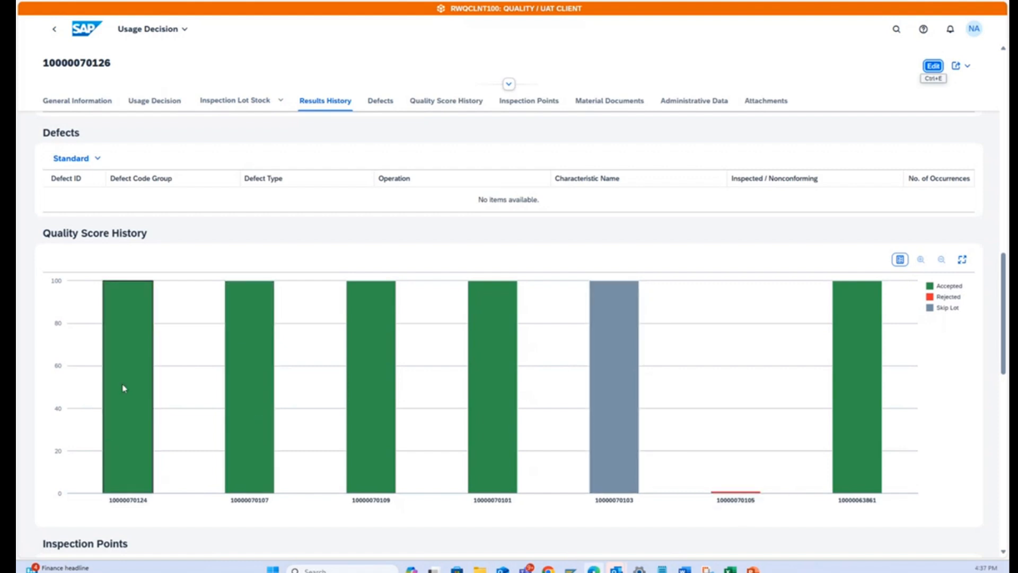
scroll(282, 412, down, 3)
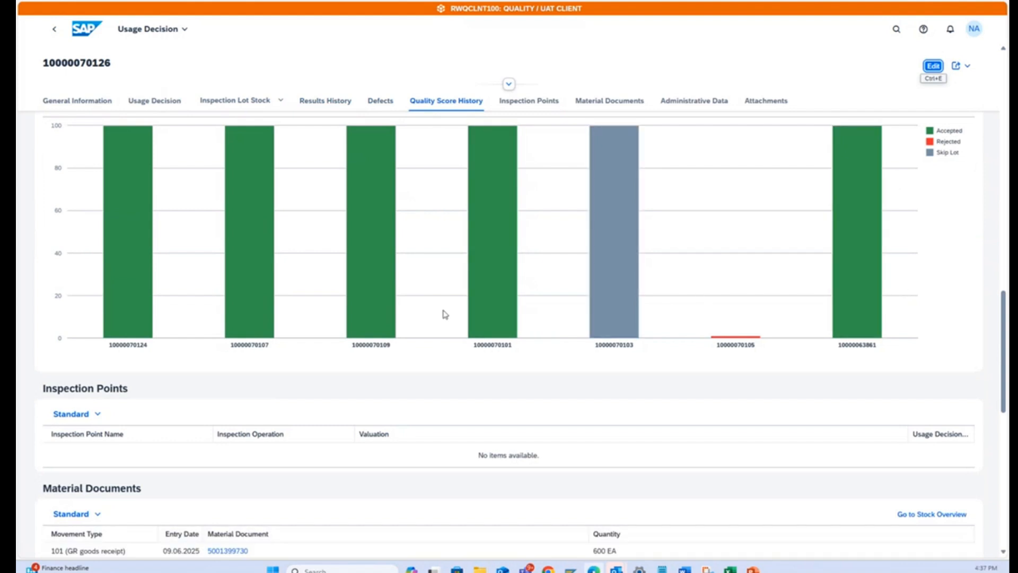
scroll(450, 318, down, 3)
scroll(276, 366, up, 6)
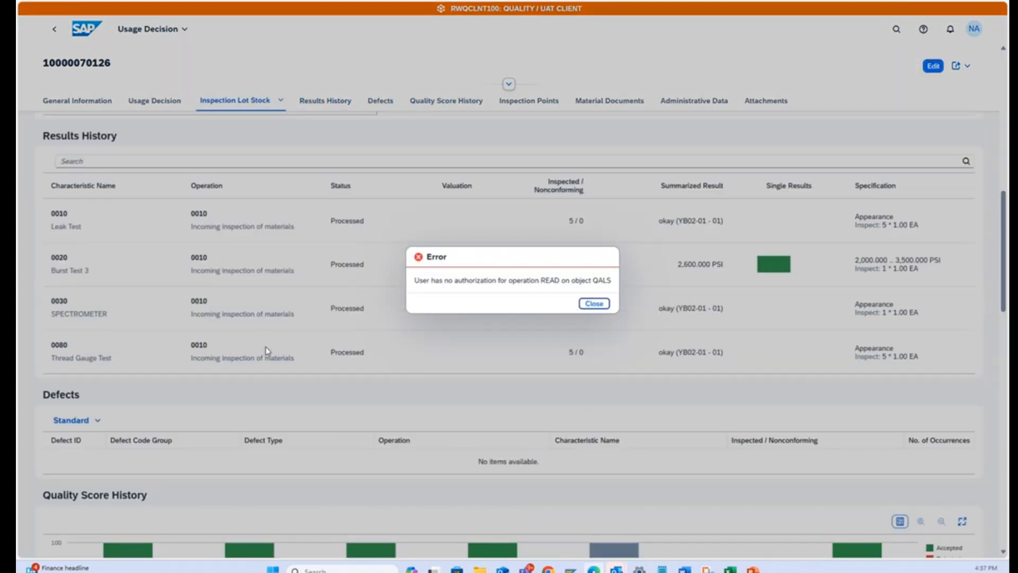
scroll(271, 349, up, 5)
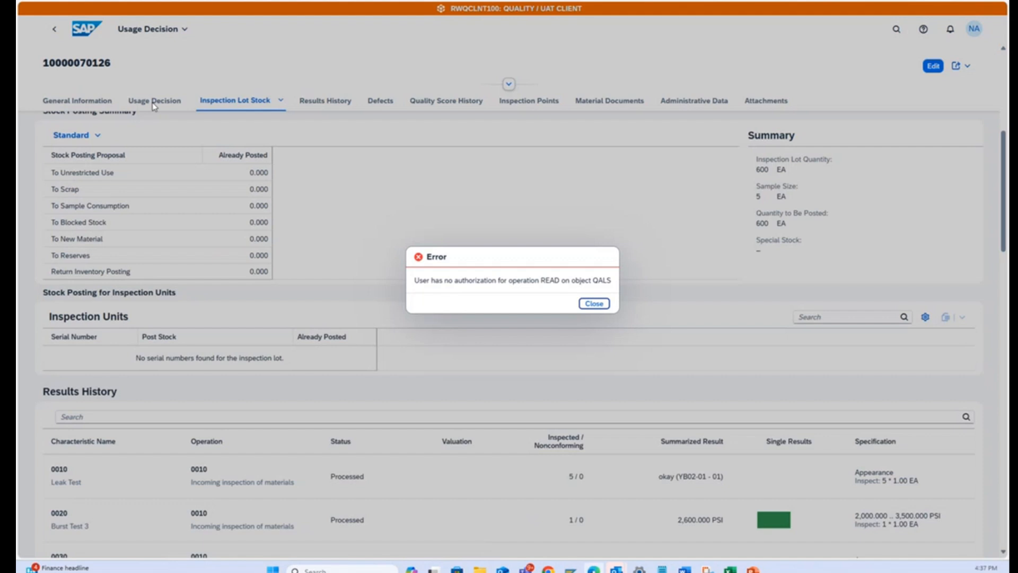
Put the inspection lot into edit mode, set its usage decision to A ZRWC Accept, and add the comment "UD OK".
click(595, 303)
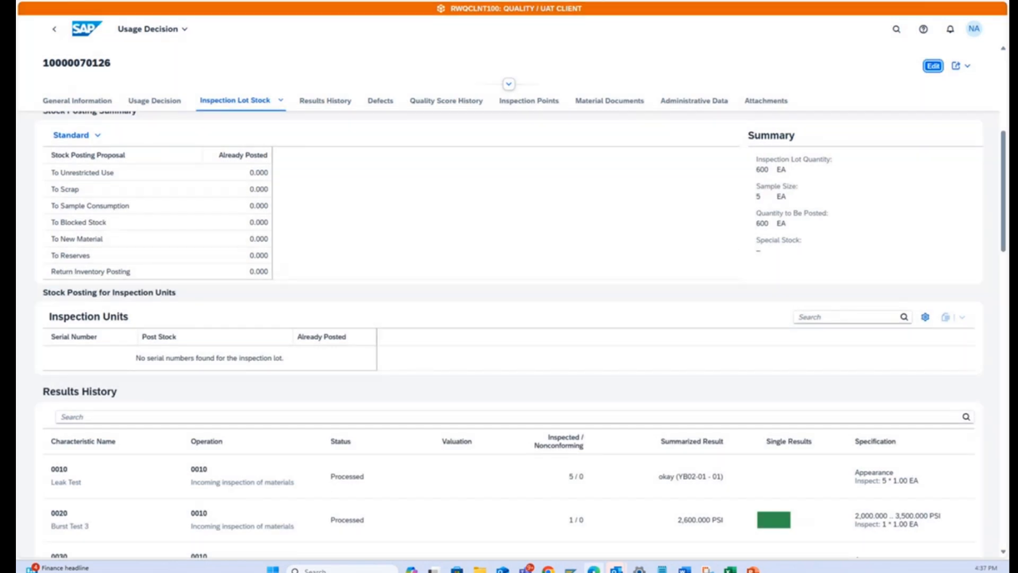
click(933, 66)
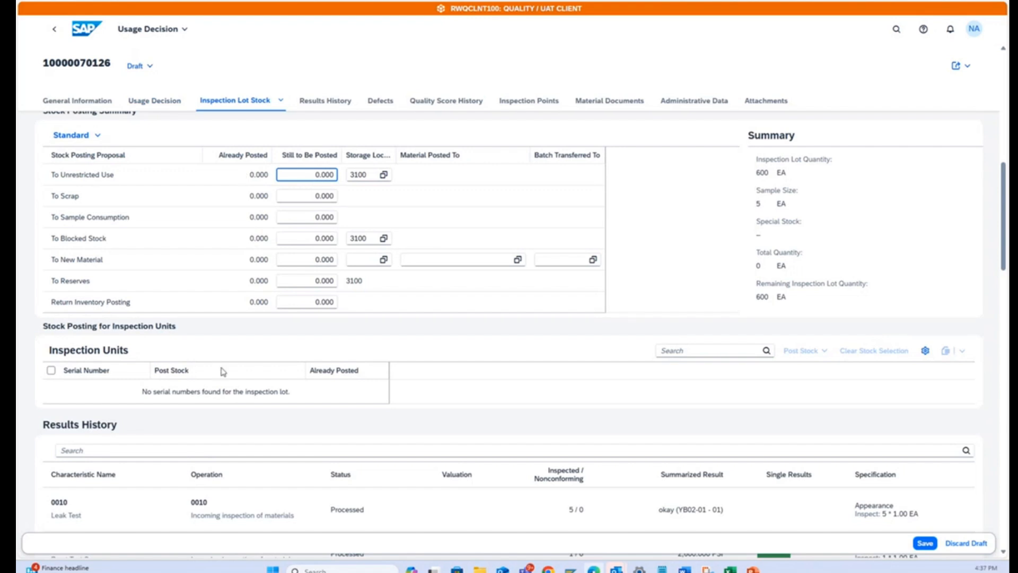
click(158, 102)
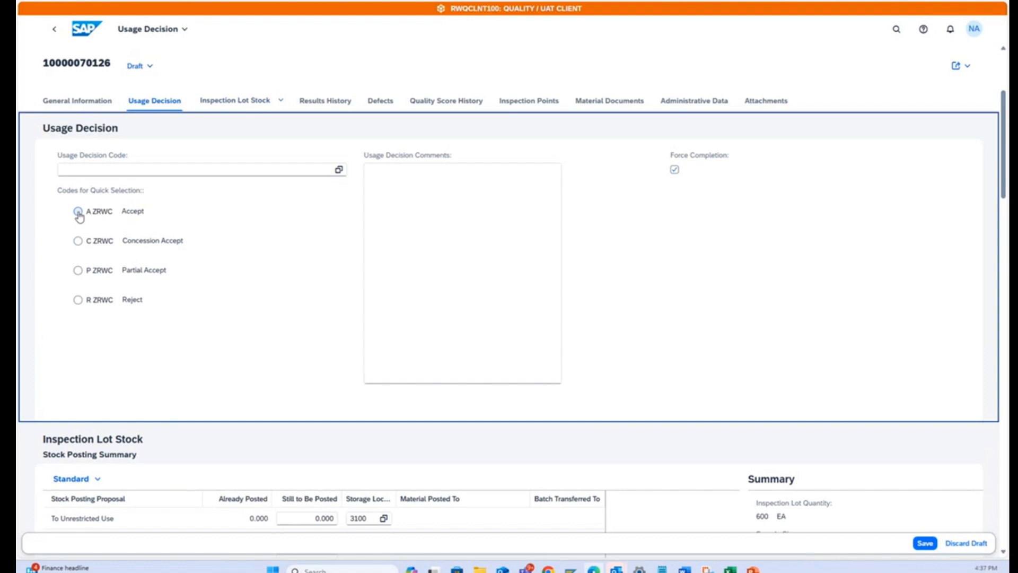
click(78, 211)
click(408, 173)
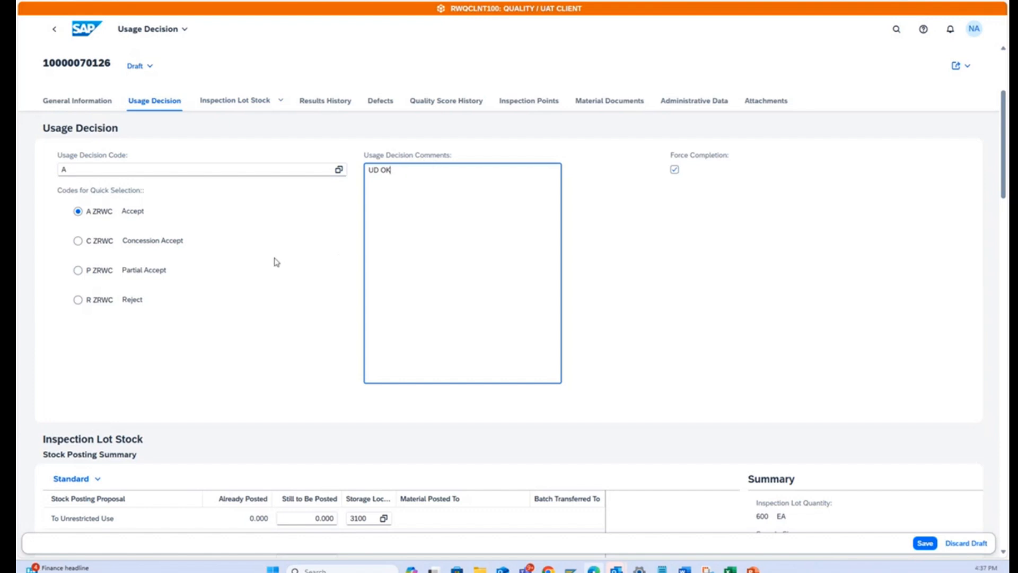
Post 600 EA of the inspection lot stock to unrestricted use and save the usage decision.
click(232, 101)
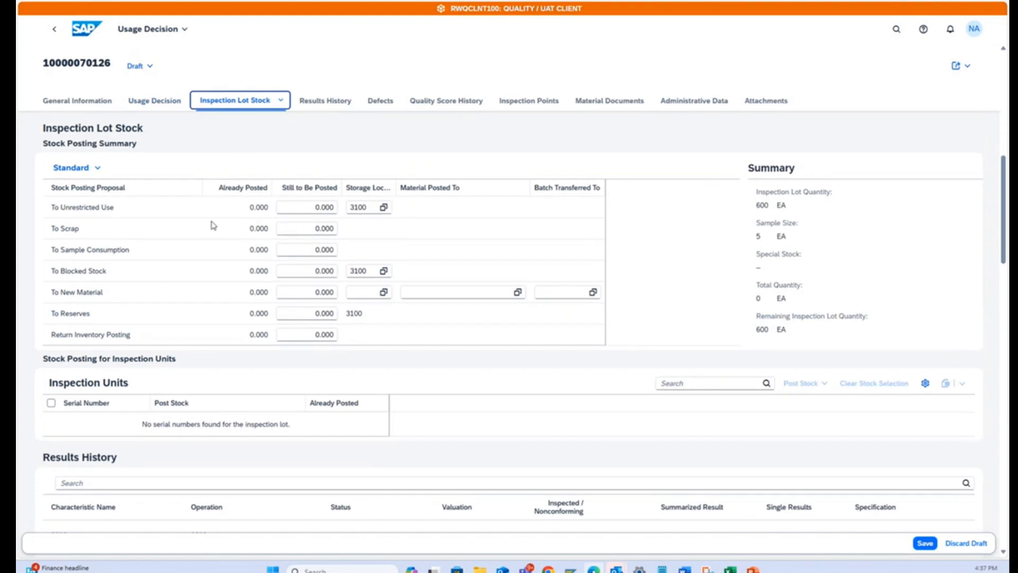
click(318, 208)
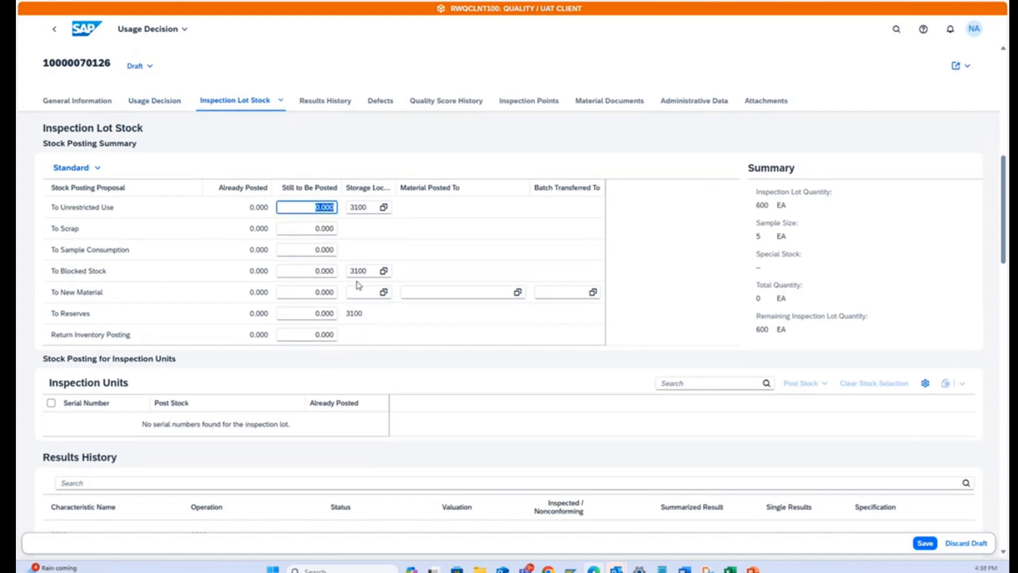
text(60)
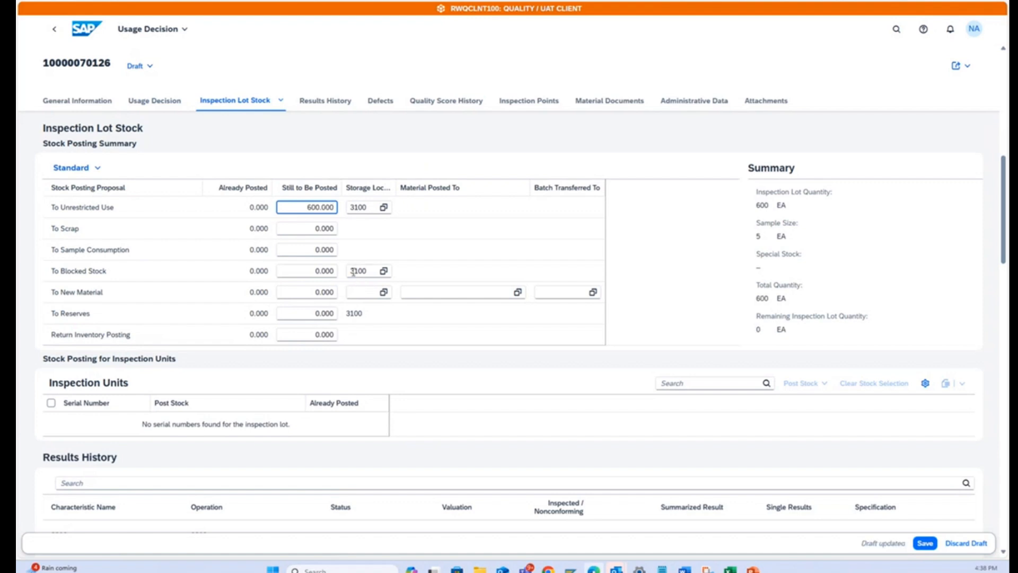
click(925, 543)
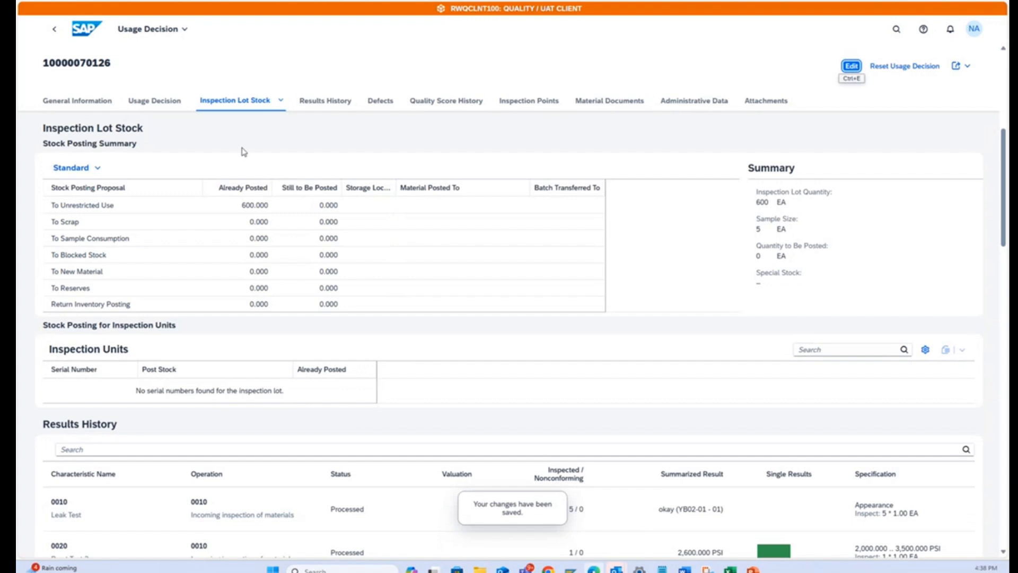
scroll(768, 467, down, 5)
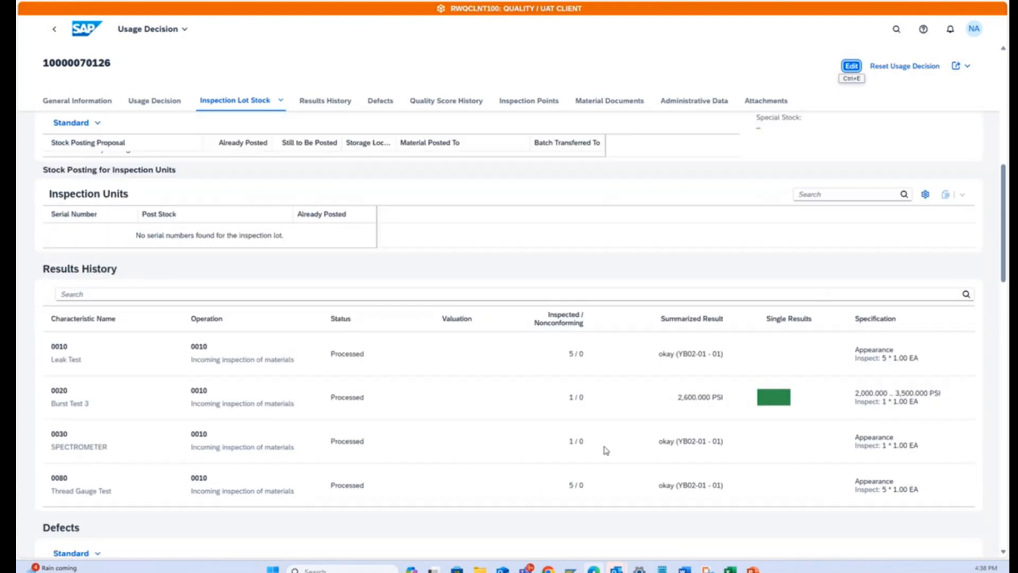
Display the Stock Overview for material UR281P in plant 3100.
click(86, 29)
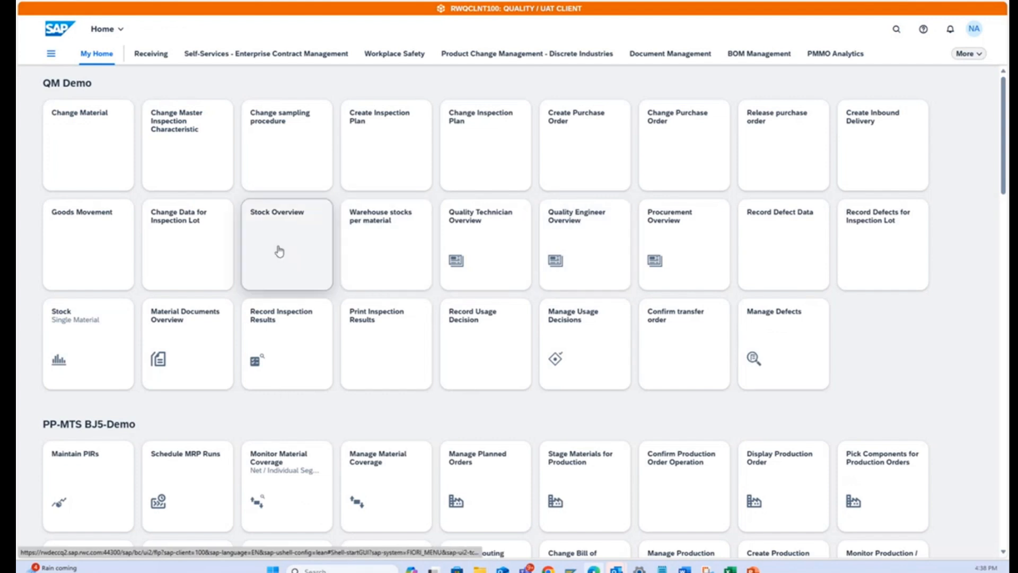
click(293, 219)
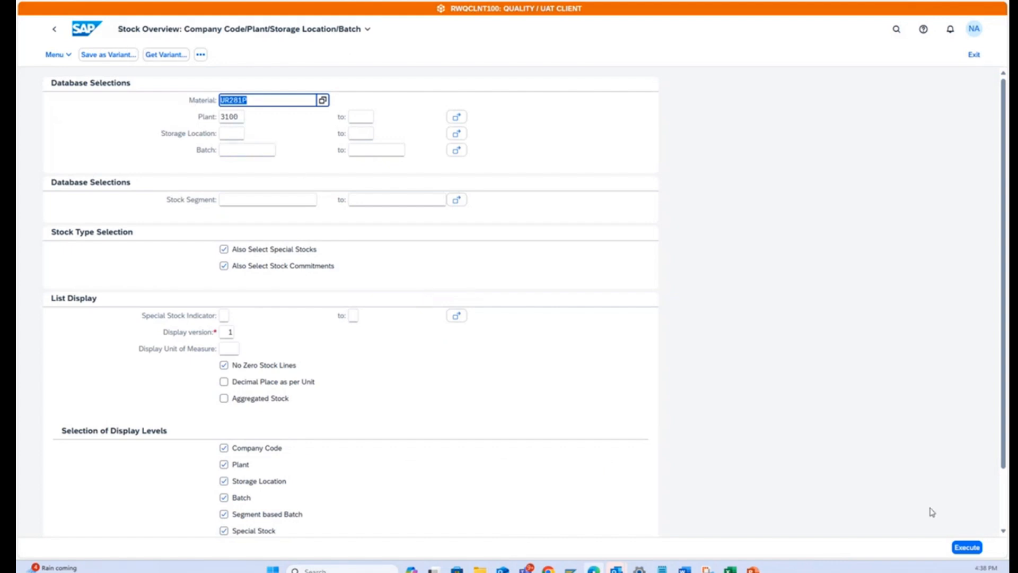
click(967, 546)
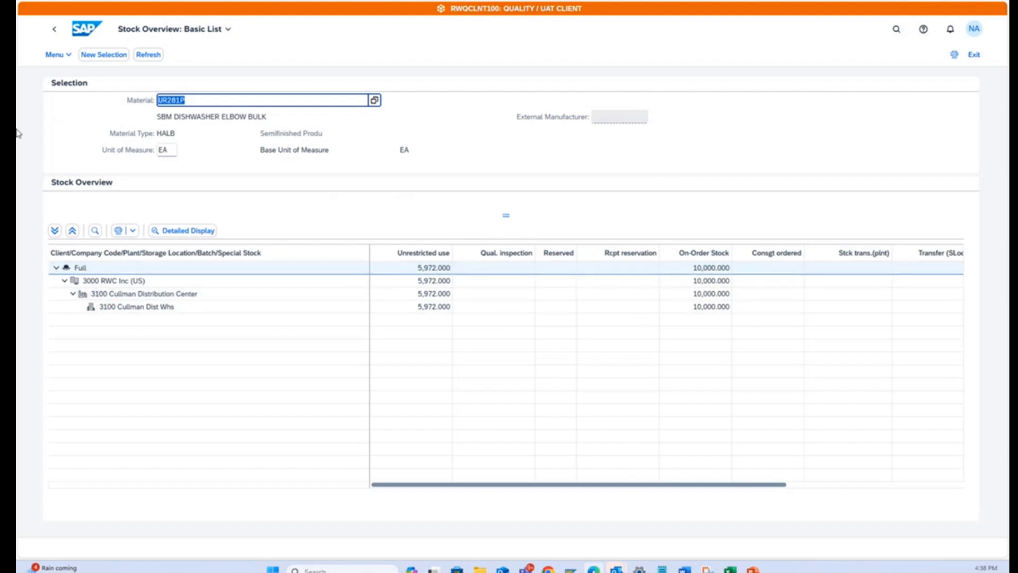
Review the inspection lot cards in the Quality Technician Overview and return to the home page.
click(87, 27)
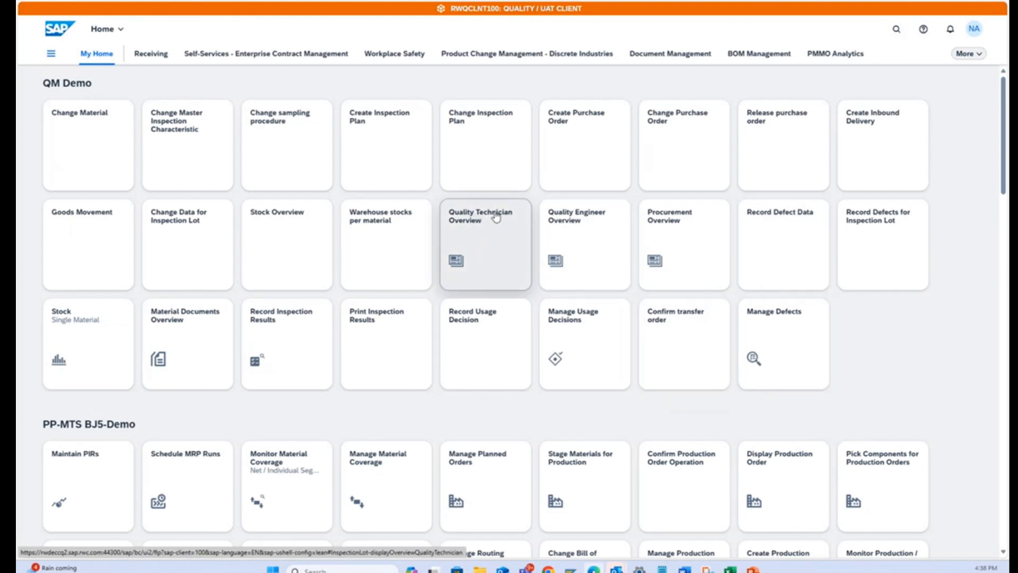
click(484, 231)
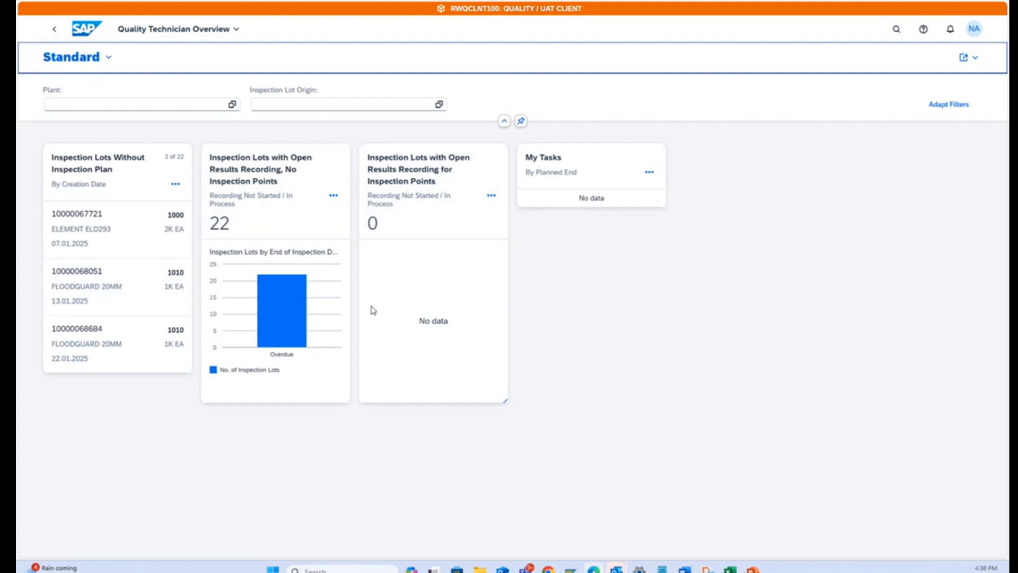
click(78, 26)
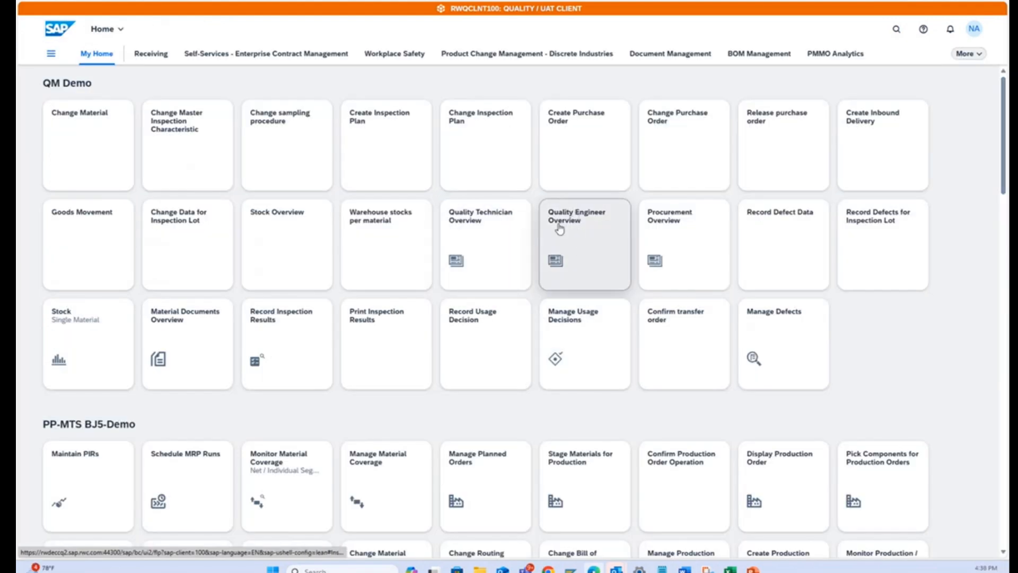
Open the Quality Engineer Overview and examine its cards on inspection lots, usage decisions, quality levels and defects.
click(573, 231)
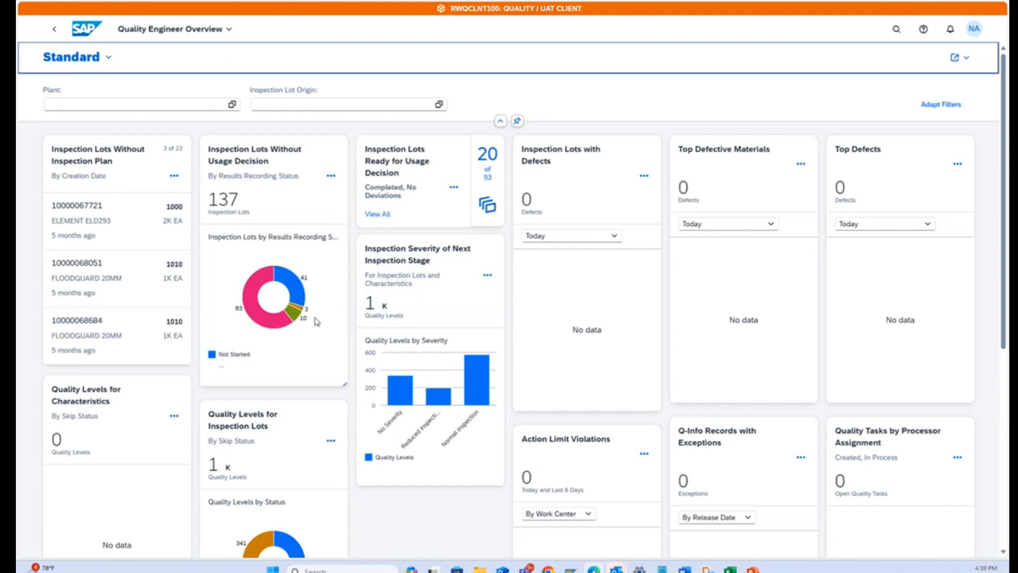
scroll(566, 239, down, 3)
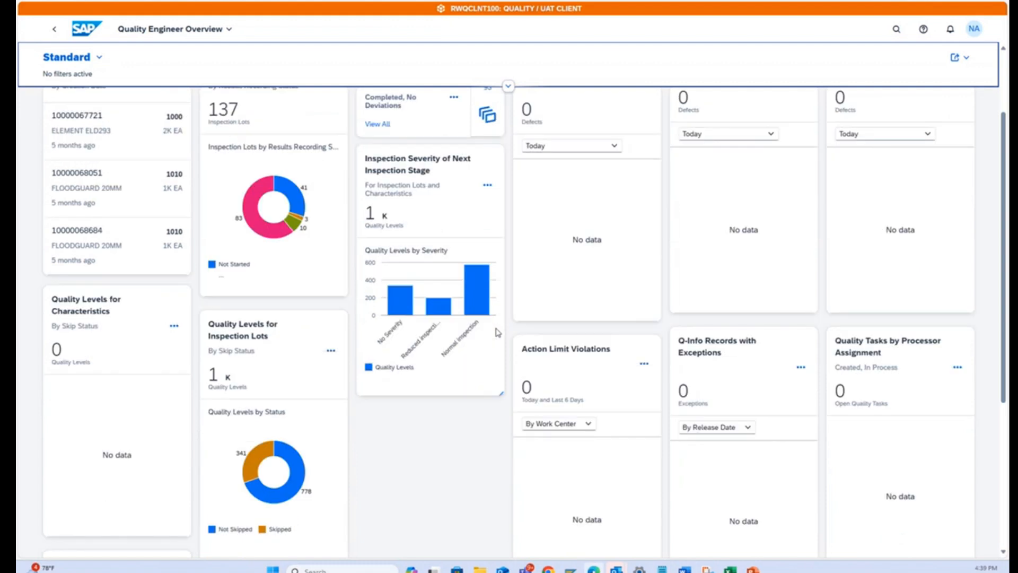
scroll(528, 235, up, 3)
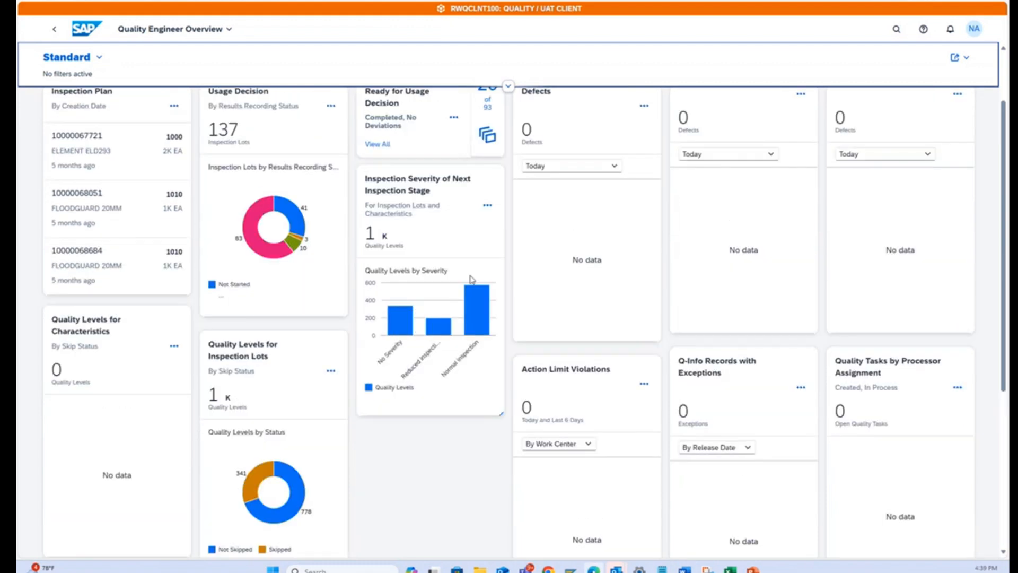
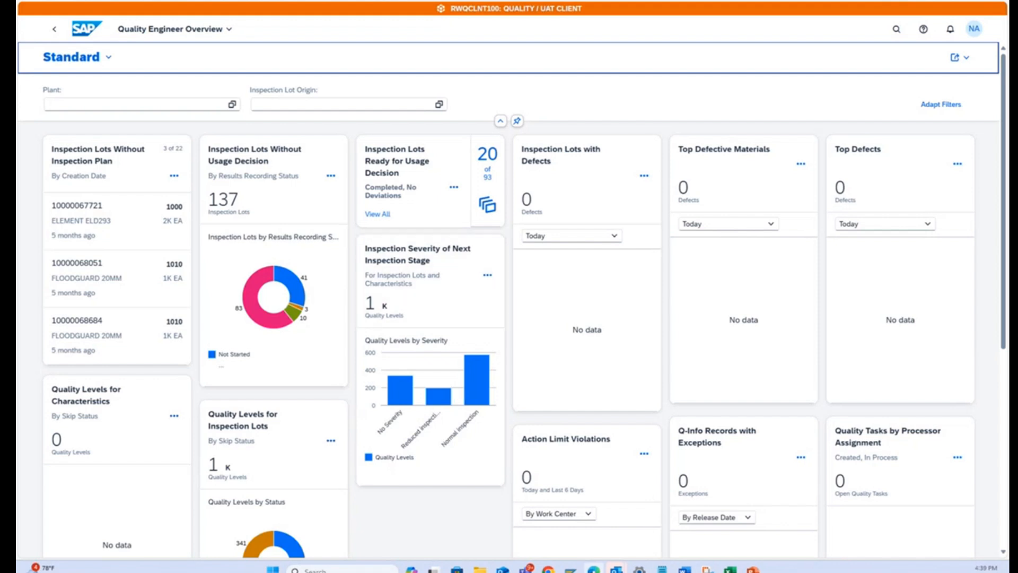
Open Change Data for Inspection Lot from the home page and list all inspection lots for material UR281P in plant 3100.
click(86, 29)
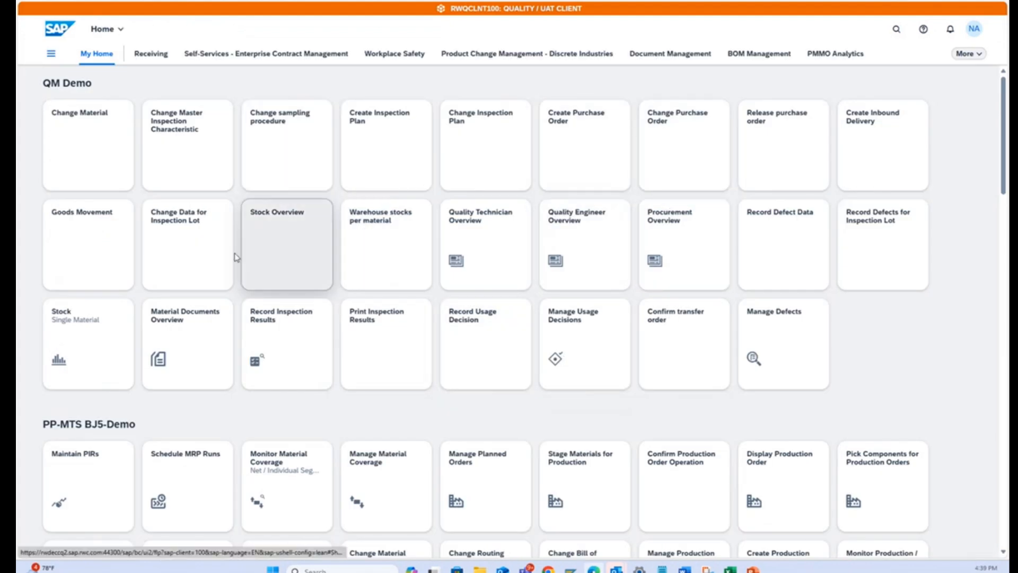
click(180, 221)
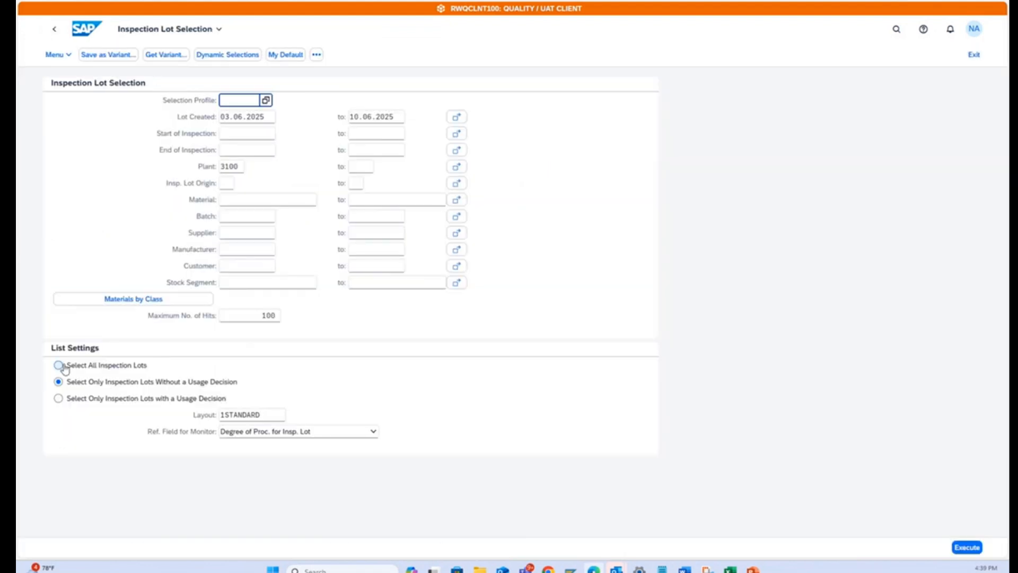
click(58, 365)
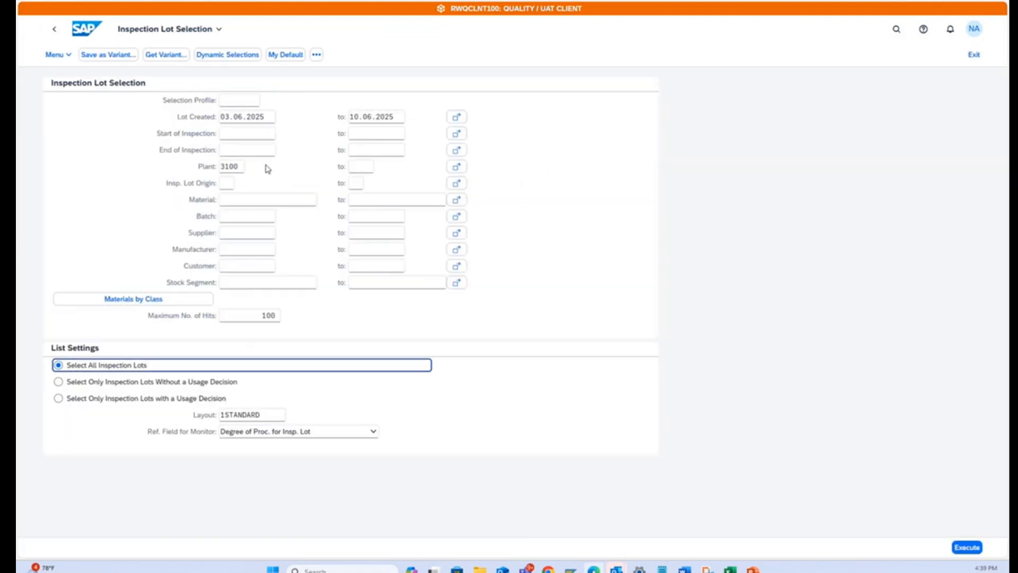
click(236, 200)
text(UR)
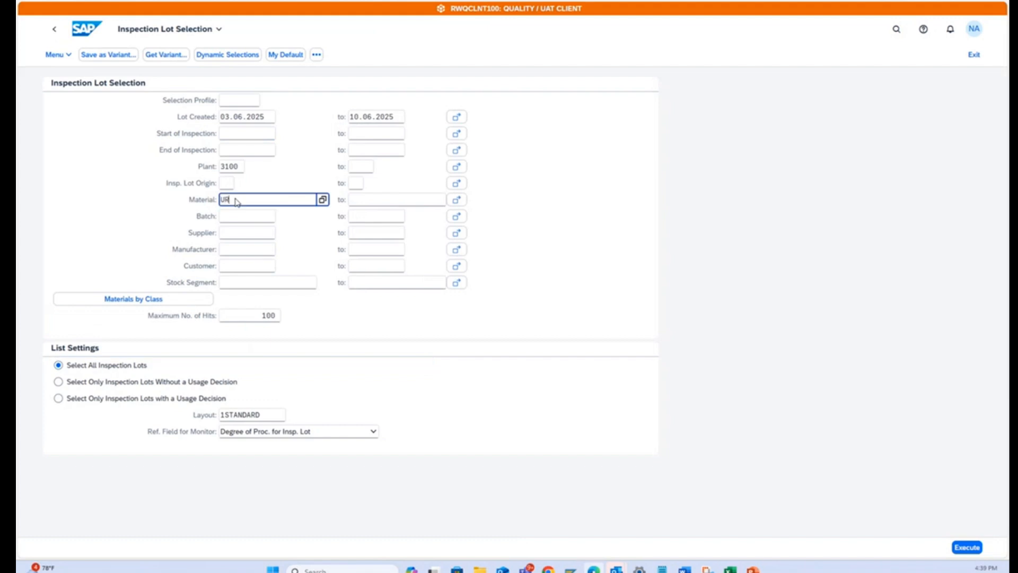
text(2)
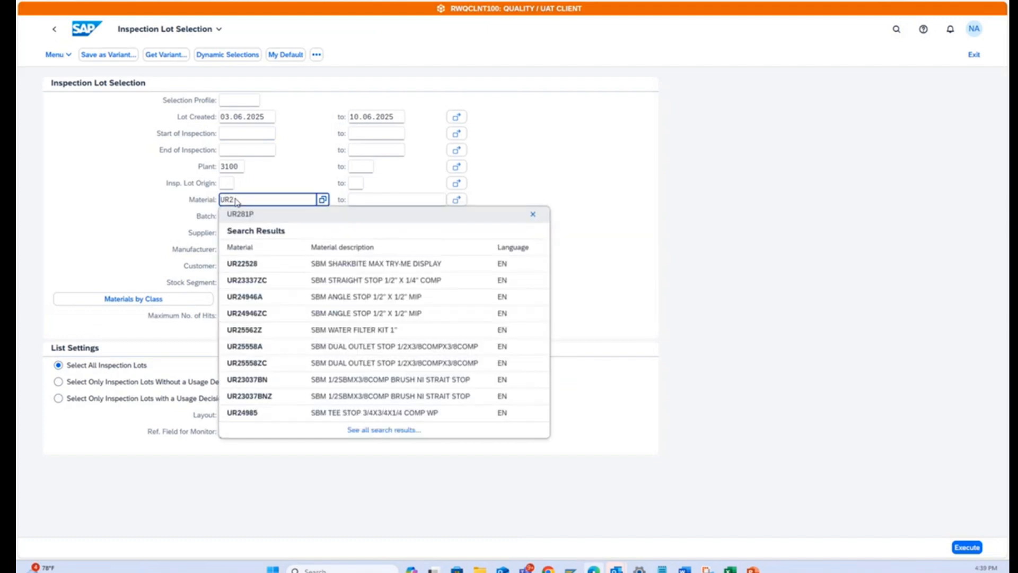
text(81P)
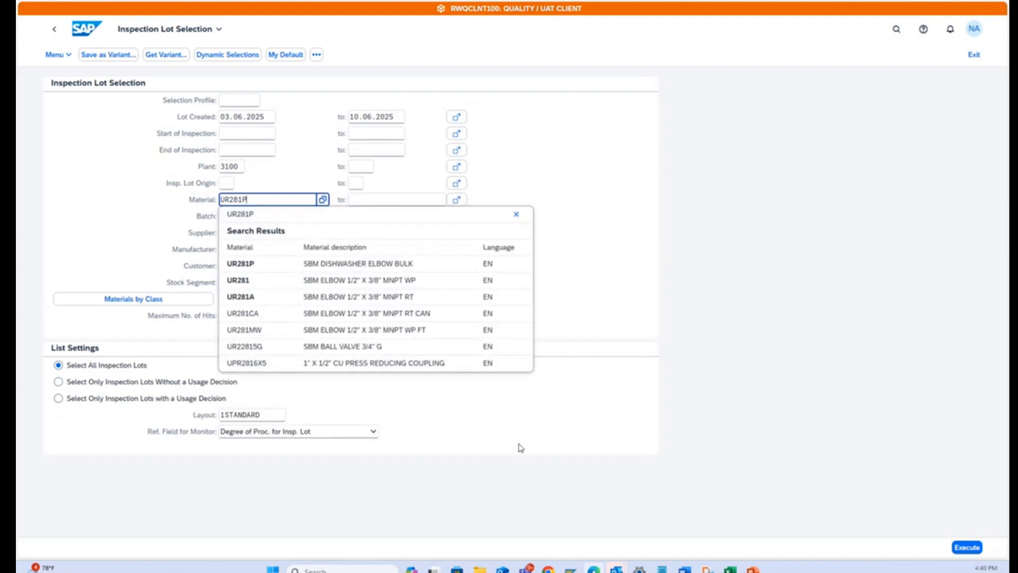
click(691, 484)
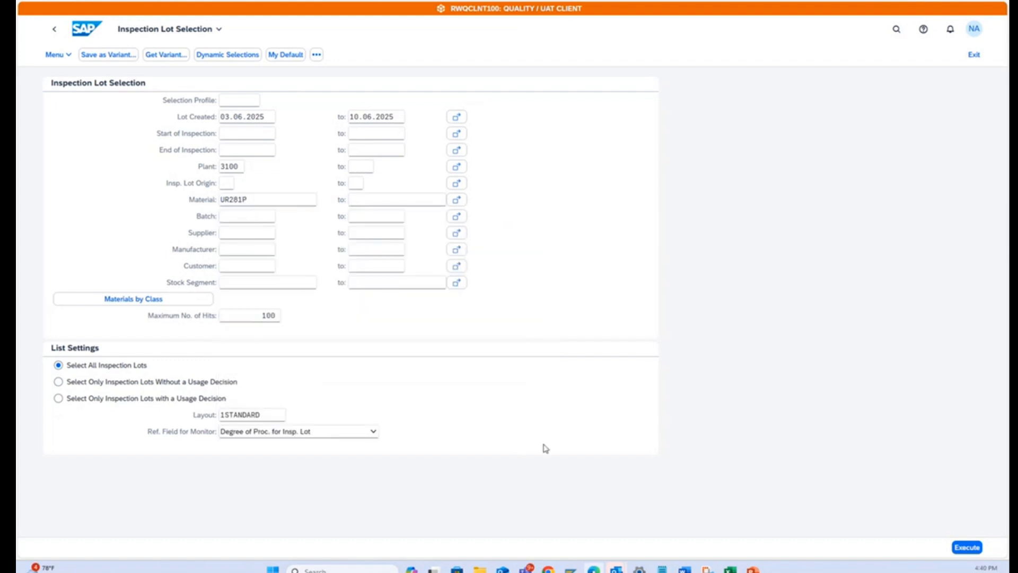
click(967, 547)
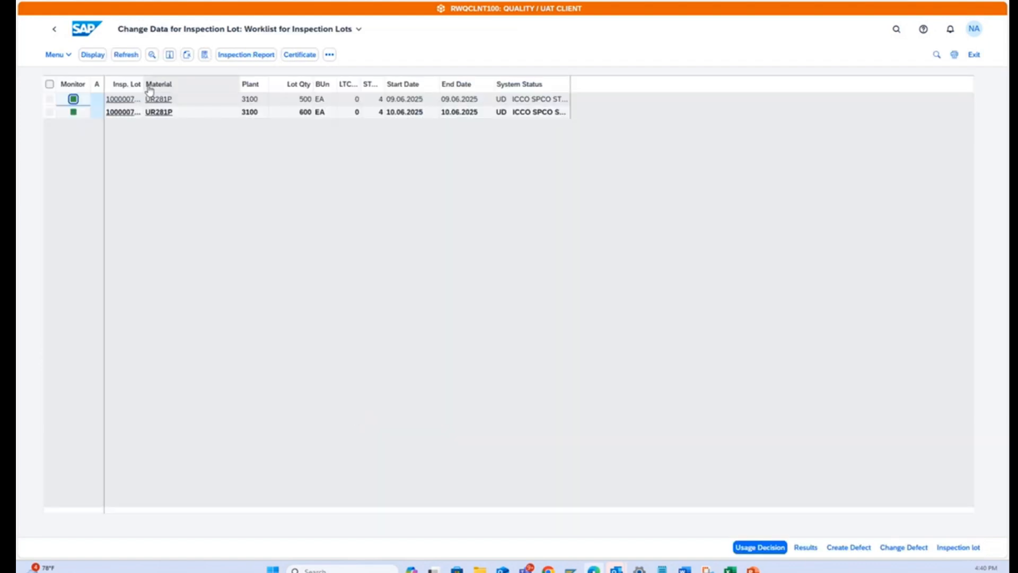
Widen the inspection lot column, mark the 600 EA lot and apply a saved layout with inspection type, purchasing document and usage decision columns.
drag(144, 84, 190, 87)
click(49, 111)
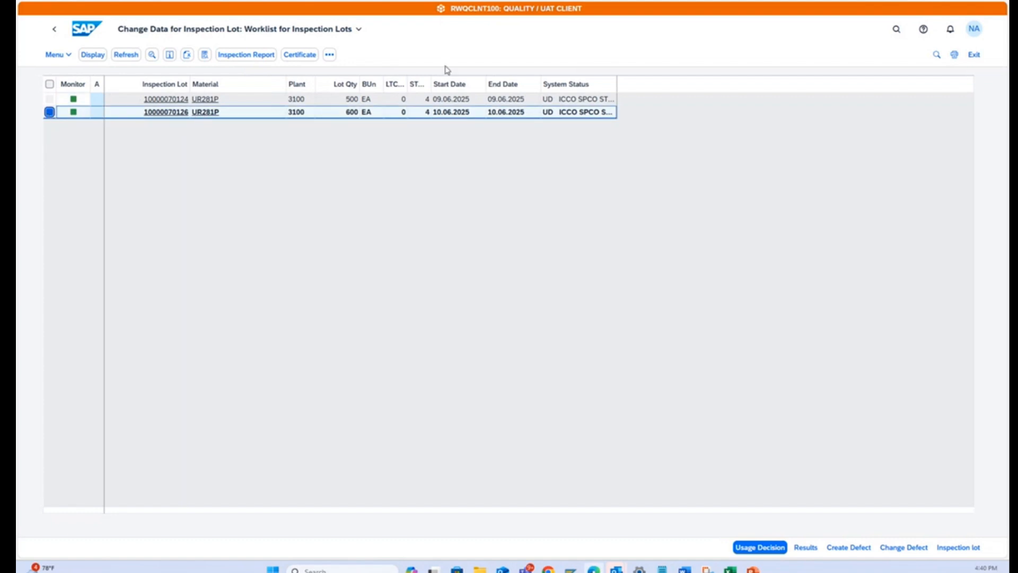
click(329, 55)
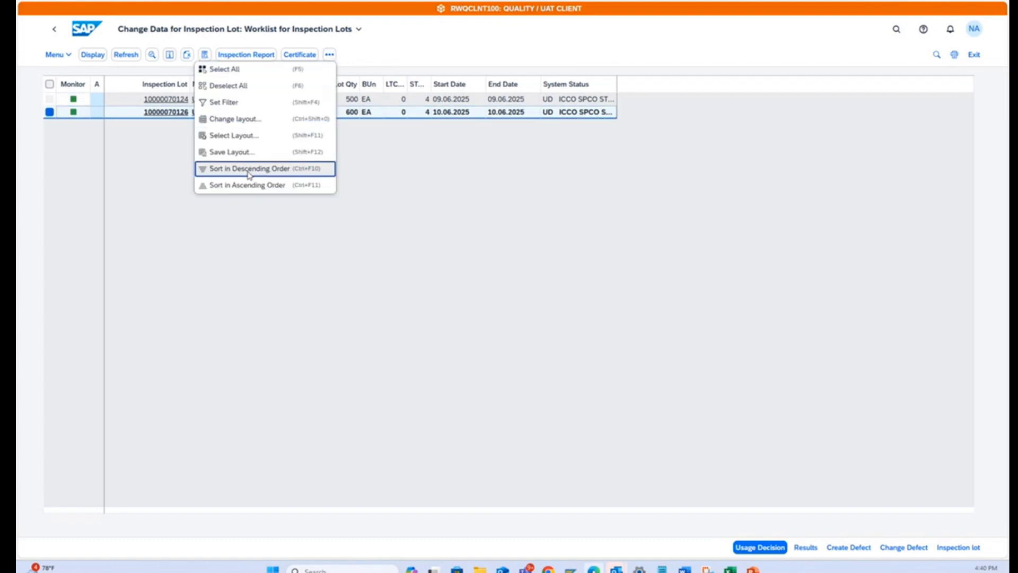
click(249, 136)
click(343, 259)
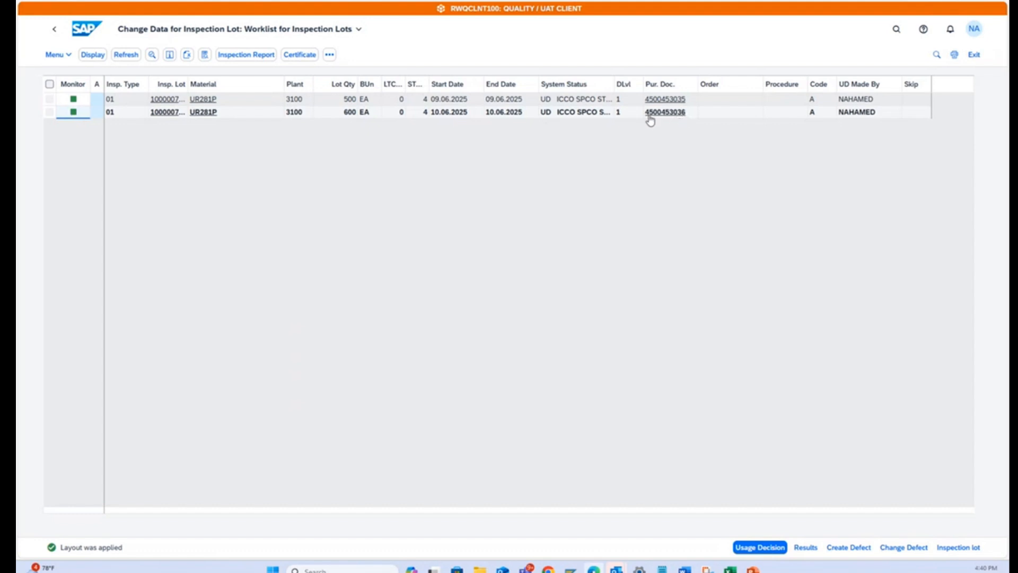
Check the lot's purchase order number against the Excel demo sheet and widen the worklist's inspection lot column to show full lot numbers.
key(alt+Tab)
key(ctrl+v)
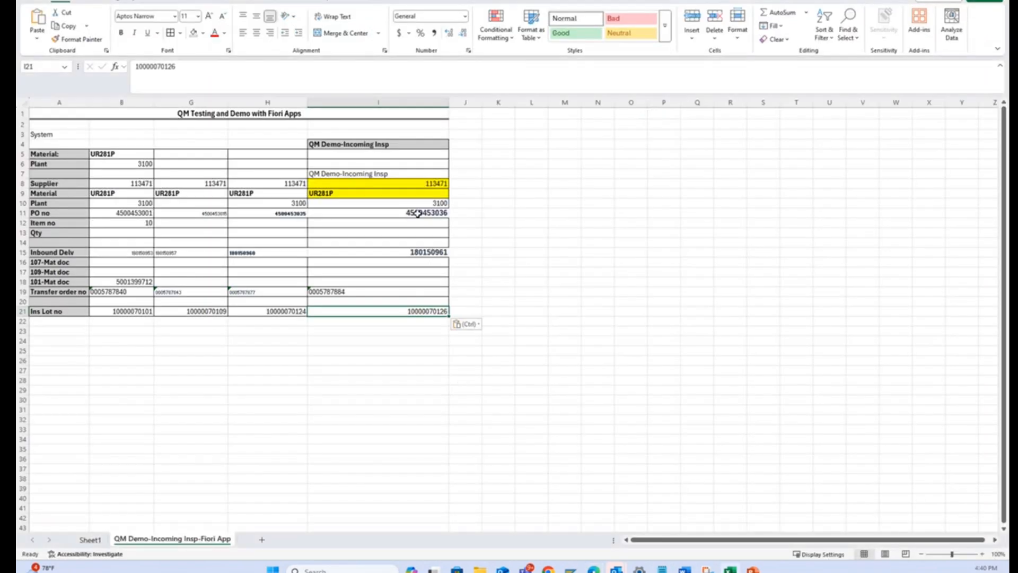
key(alt+Tab)
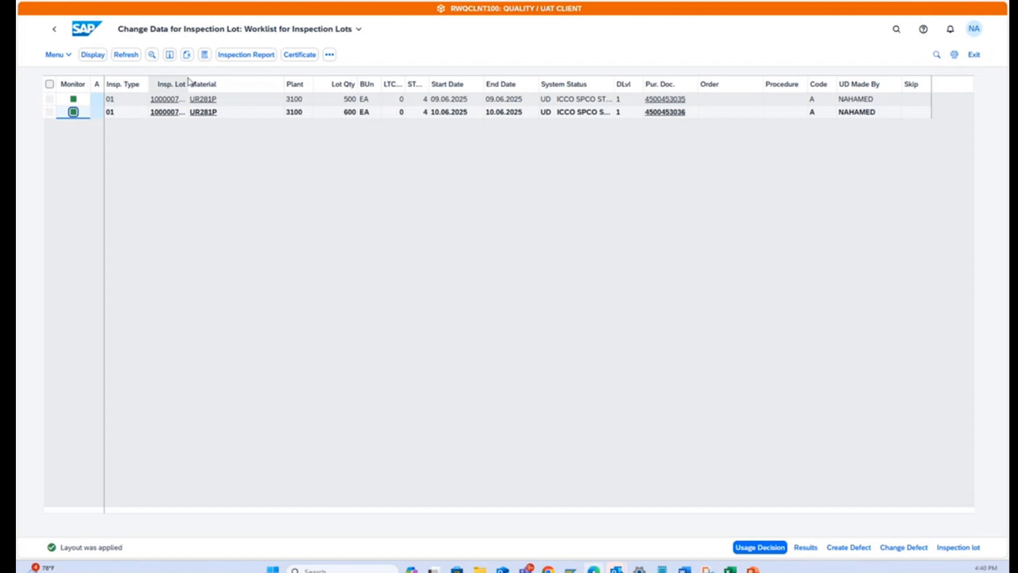
drag(187, 82, 253, 84)
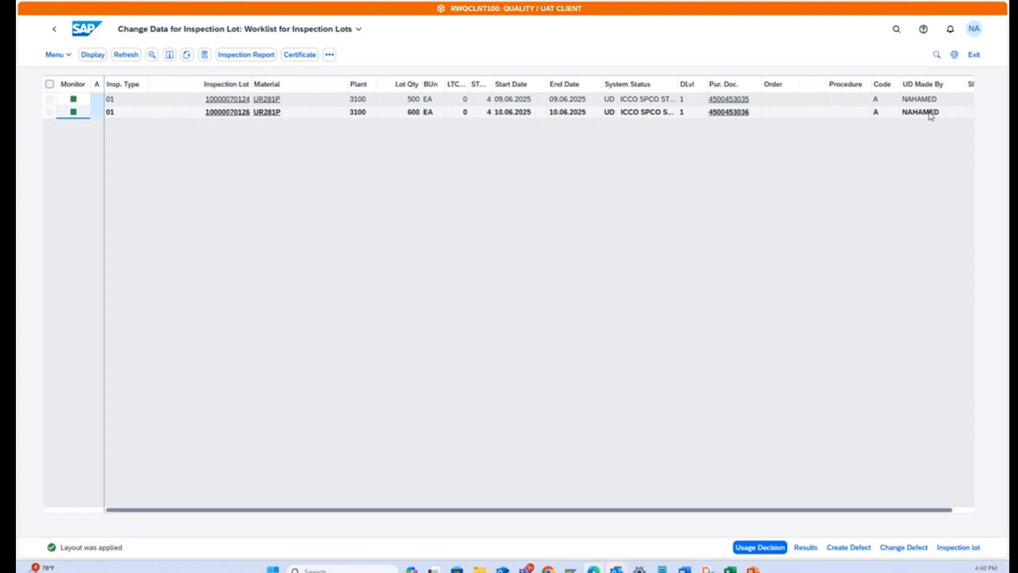